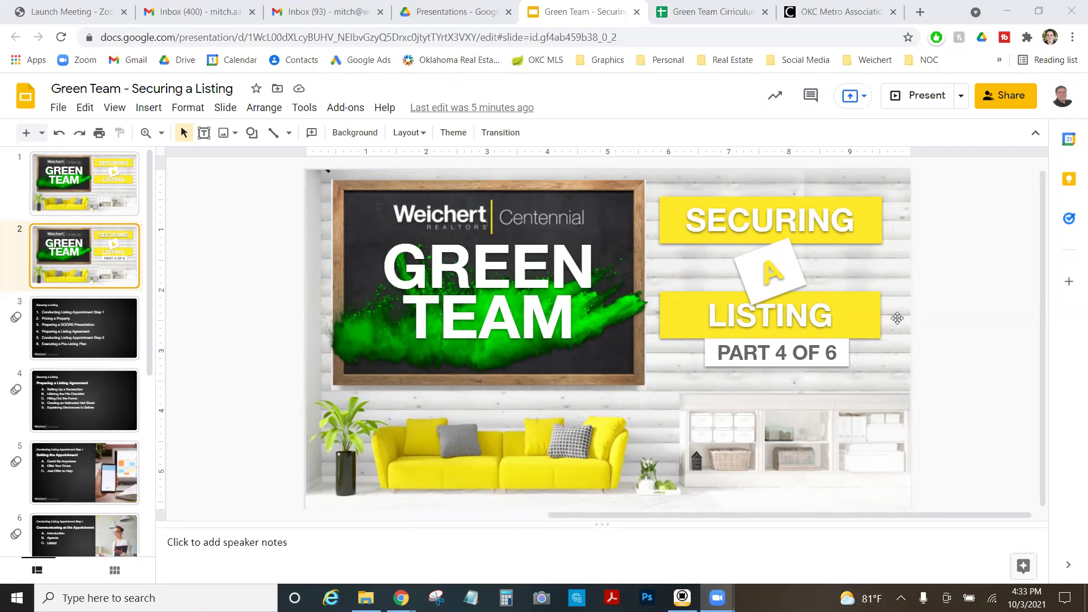
# Review the agenda on slide 3, then show slide 4, 'Preparing a Listing Agreement', with subtopics A–E.
pyautogui.click(59, 338)
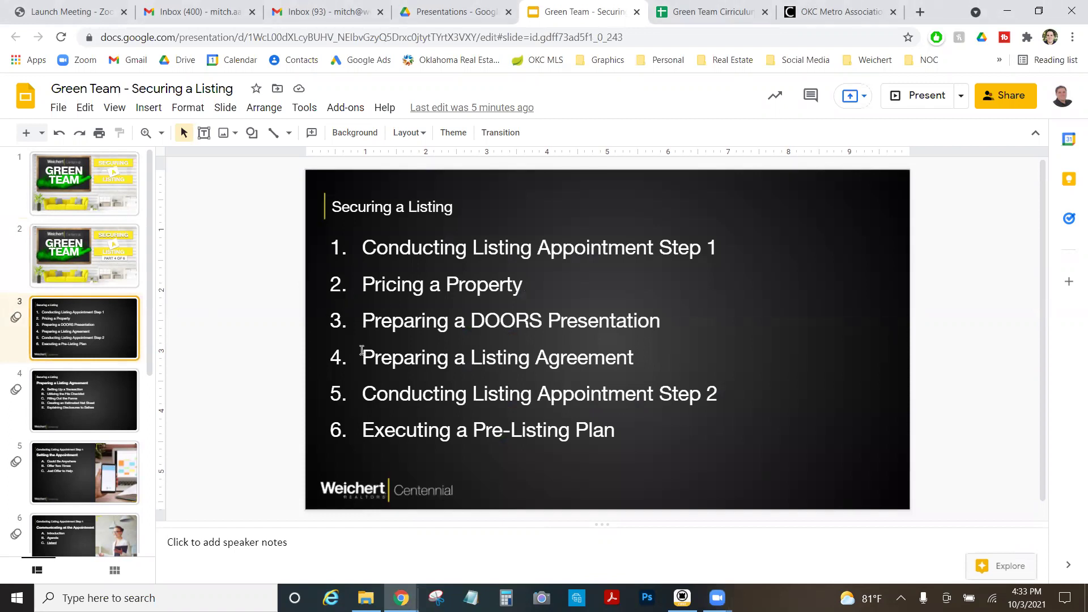
pyautogui.moveTo(363, 358); pyautogui.dragTo(646, 358)
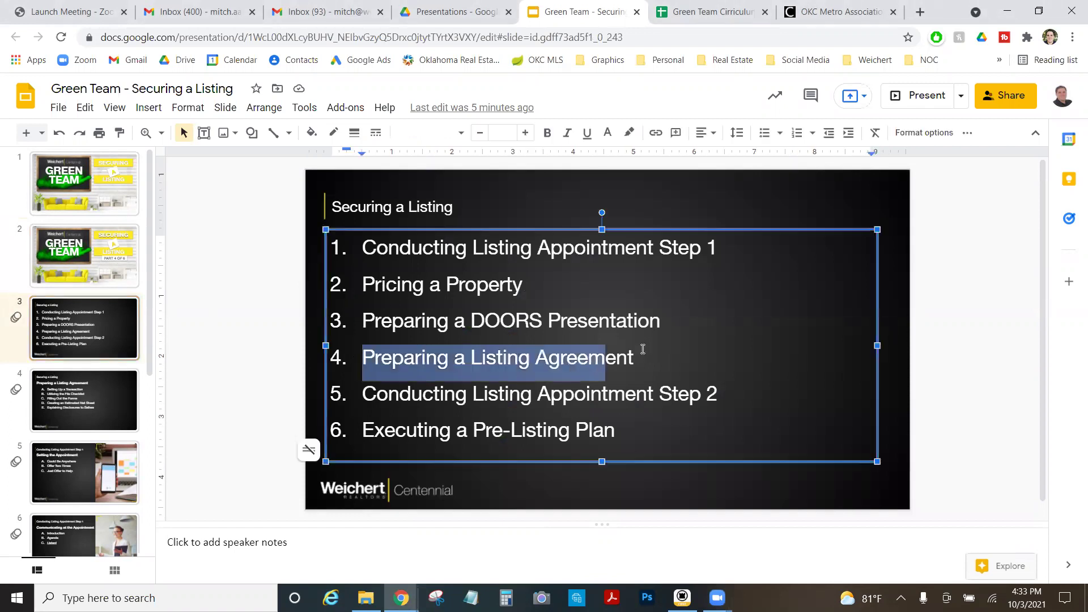
pyautogui.click(213, 310)
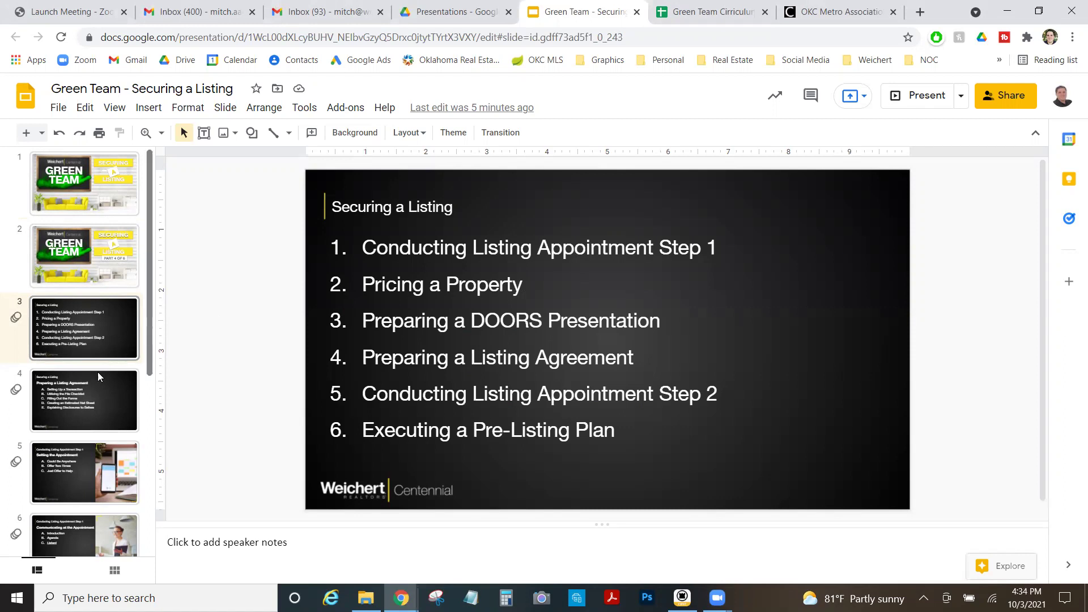
pyautogui.click(85, 397)
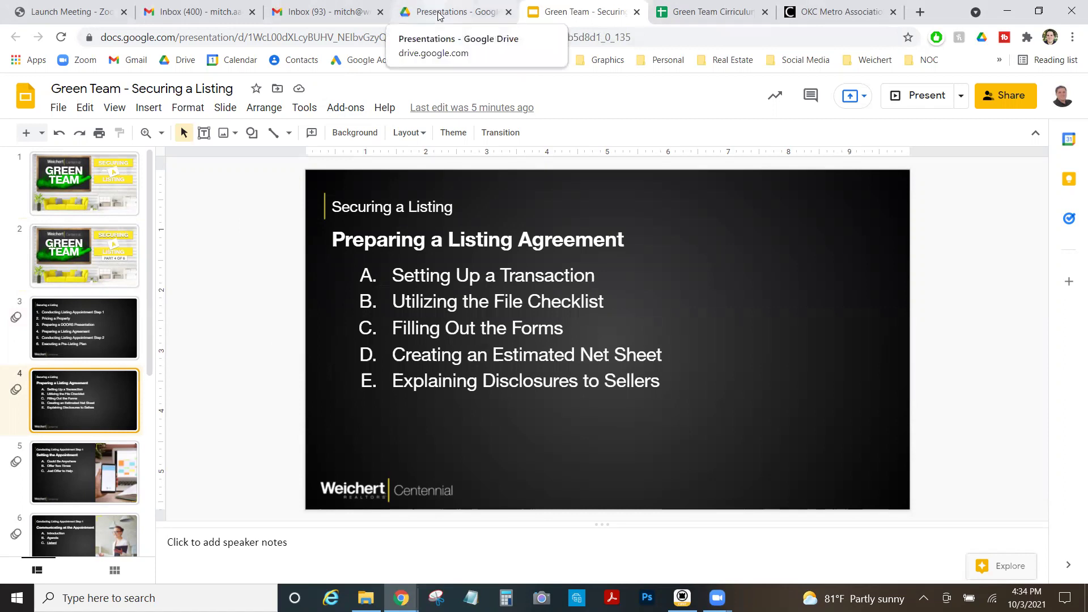
pyautogui.click(814, 15)
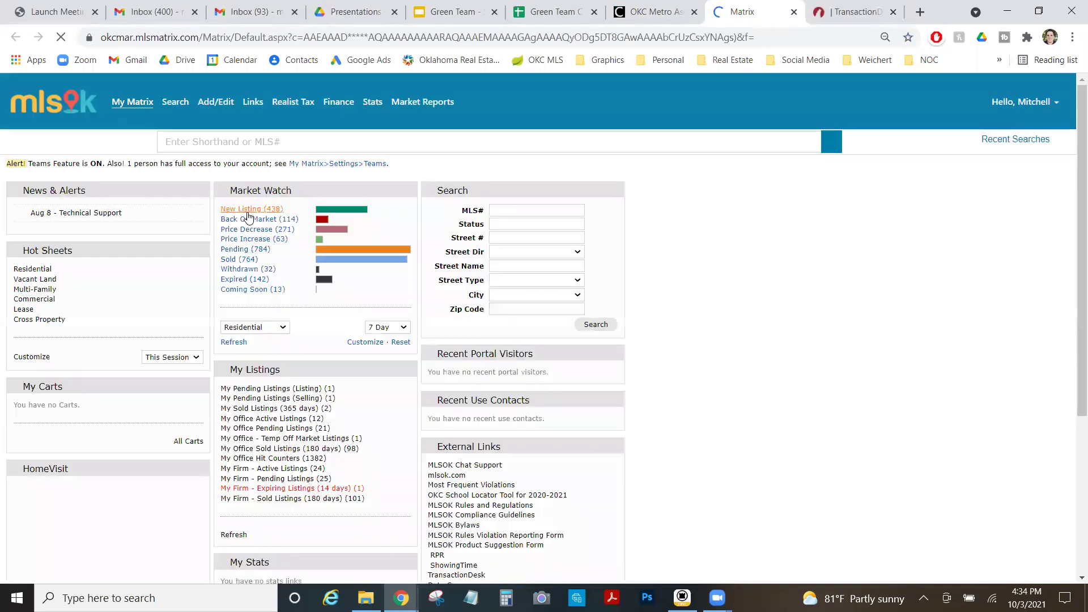
pyautogui.click(245, 210)
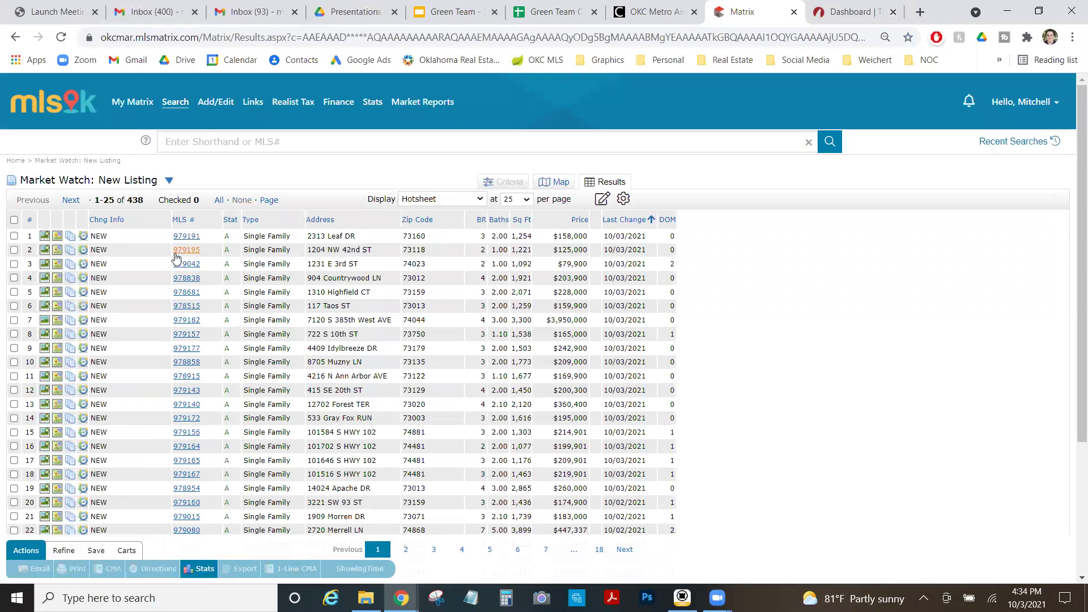
pyautogui.click(184, 238)
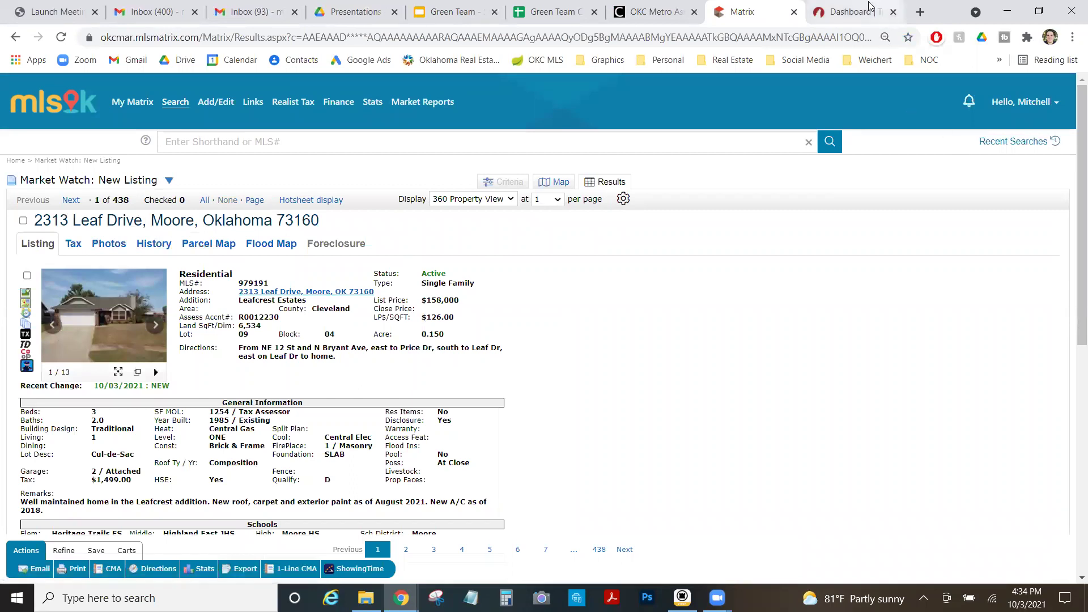
pyautogui.click(853, 12)
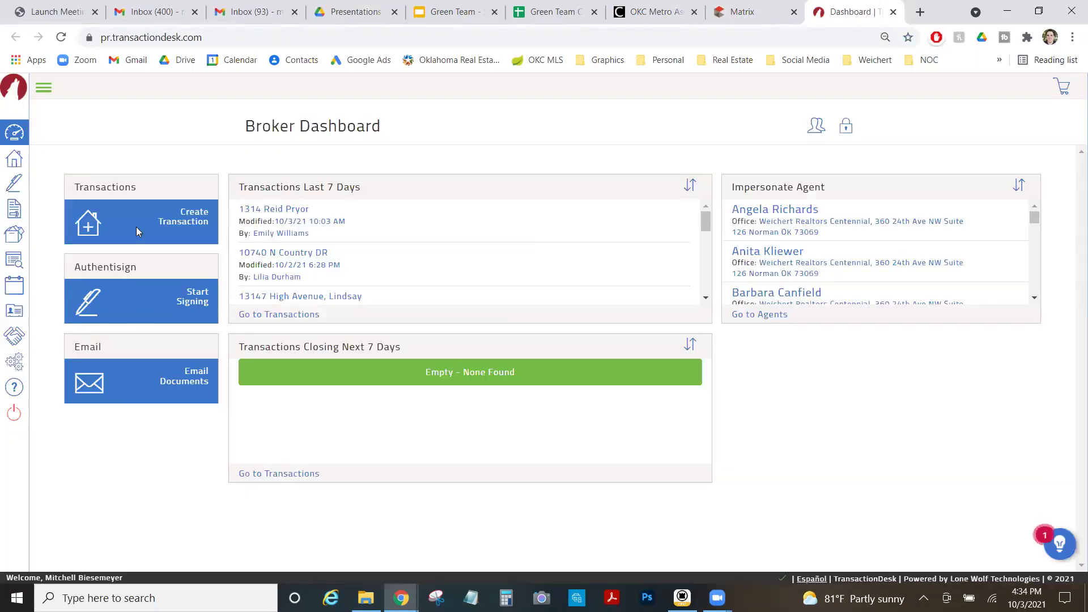
pyautogui.click(90, 228)
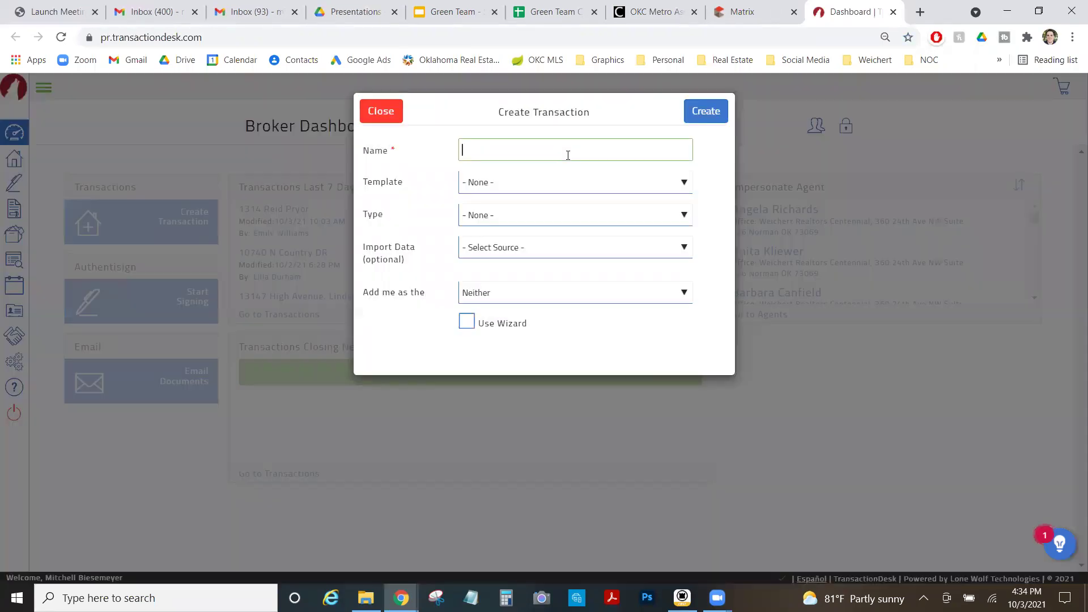
pyautogui.click(568, 155)
pyautogui.click(743, 11)
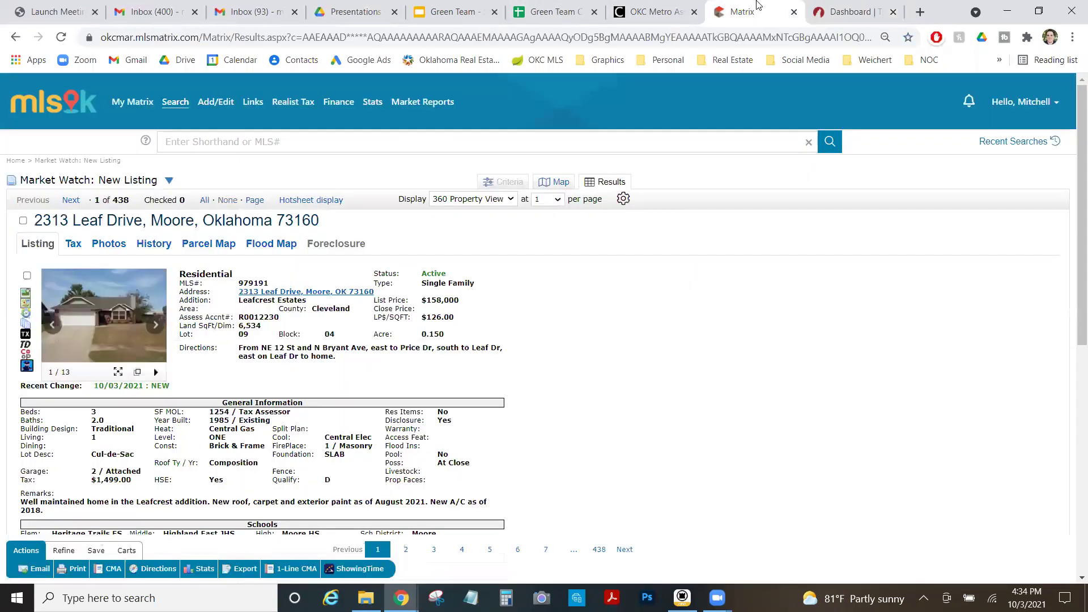
pyautogui.click(881, 9)
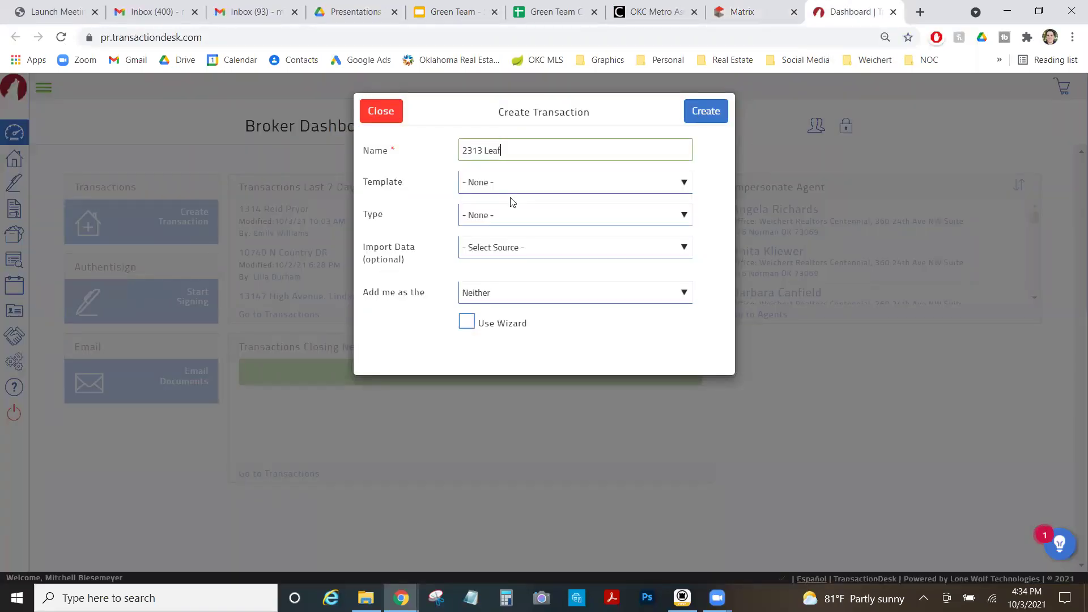
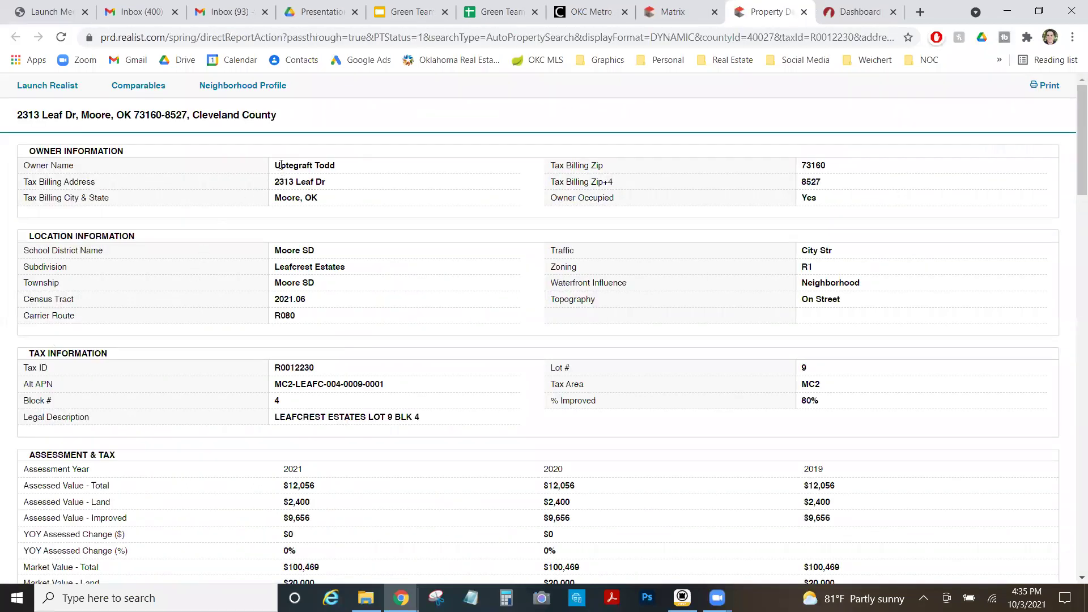
pyautogui.click(838, 7)
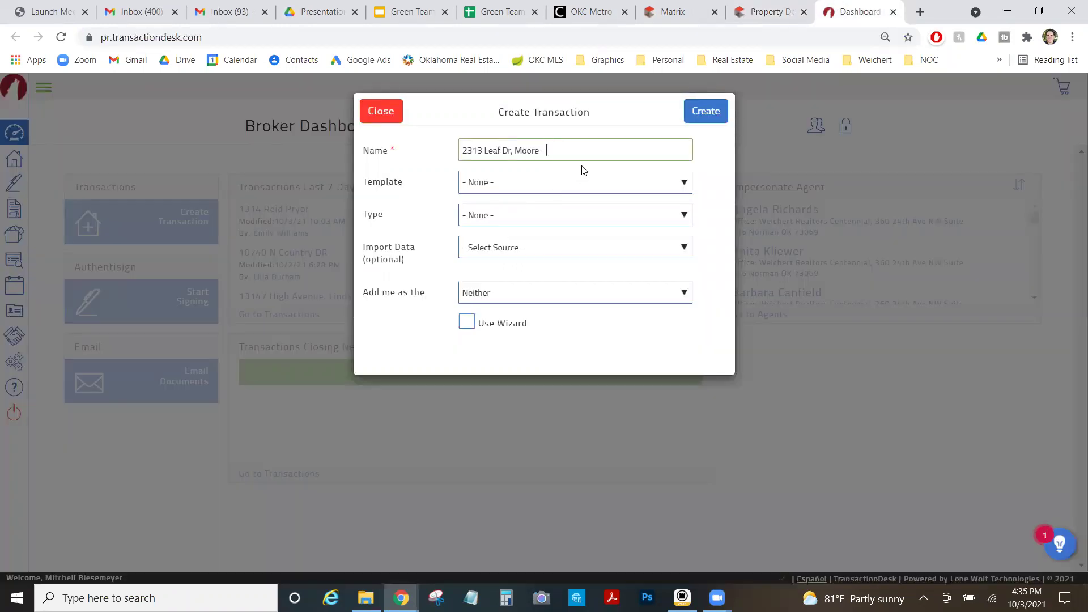
# Set the transaction type to Residential Listing and bring up the Import Data sources.
pyautogui.click(510, 216)
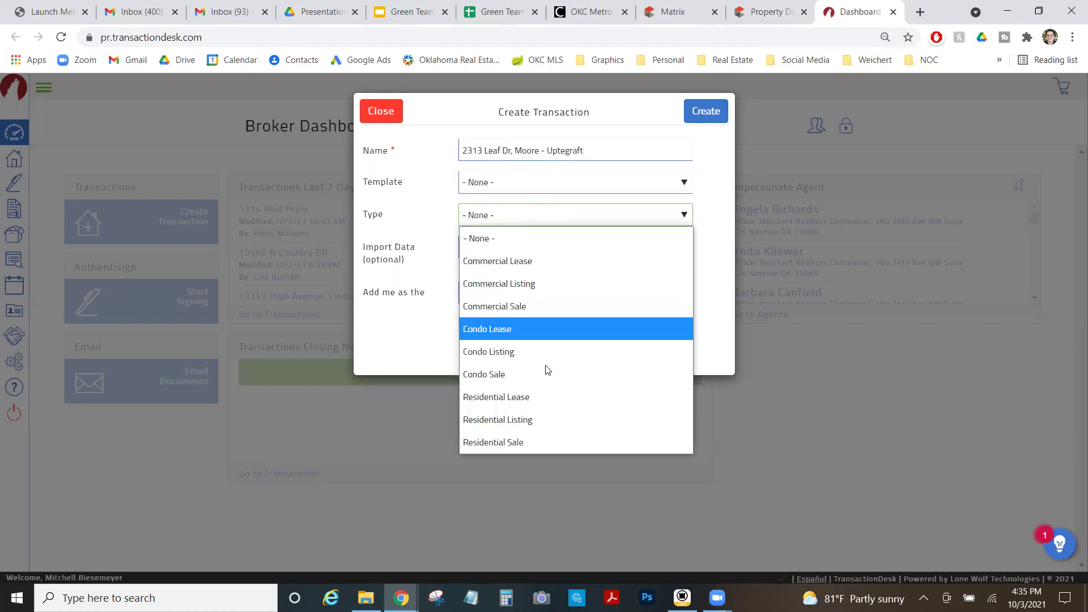
pyautogui.click(554, 423)
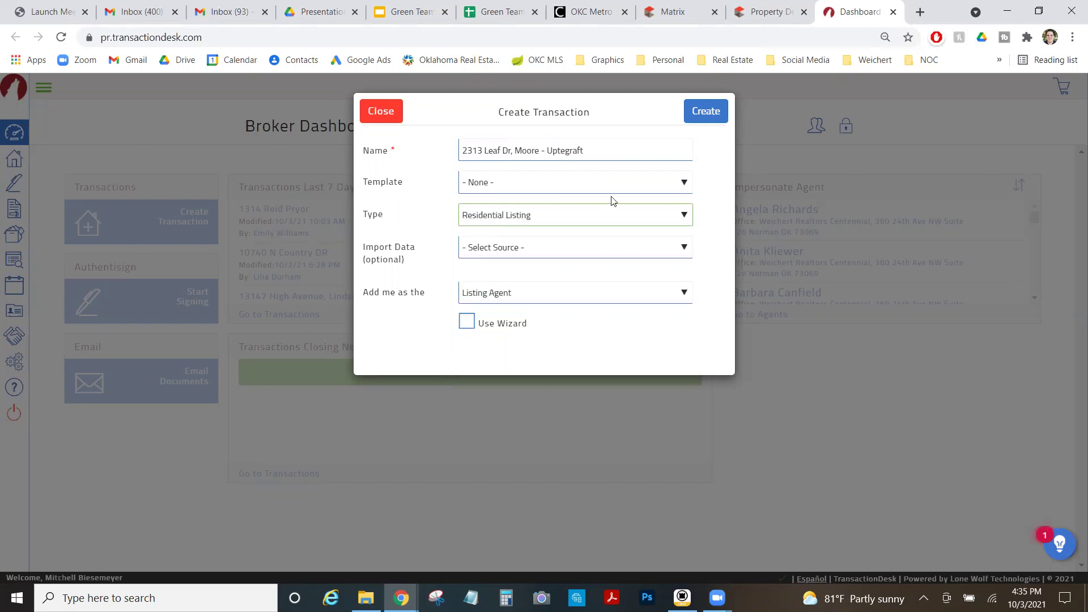
pyautogui.click(527, 249)
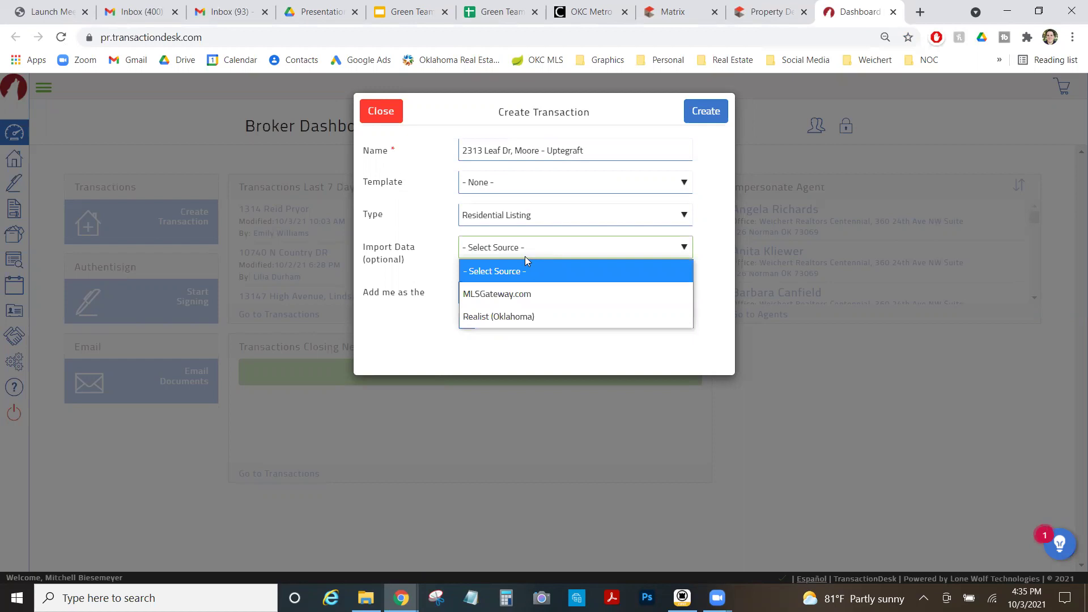
# Import from Realist (Oklahoma) and set the county to Cleveland.
pyautogui.click(527, 312)
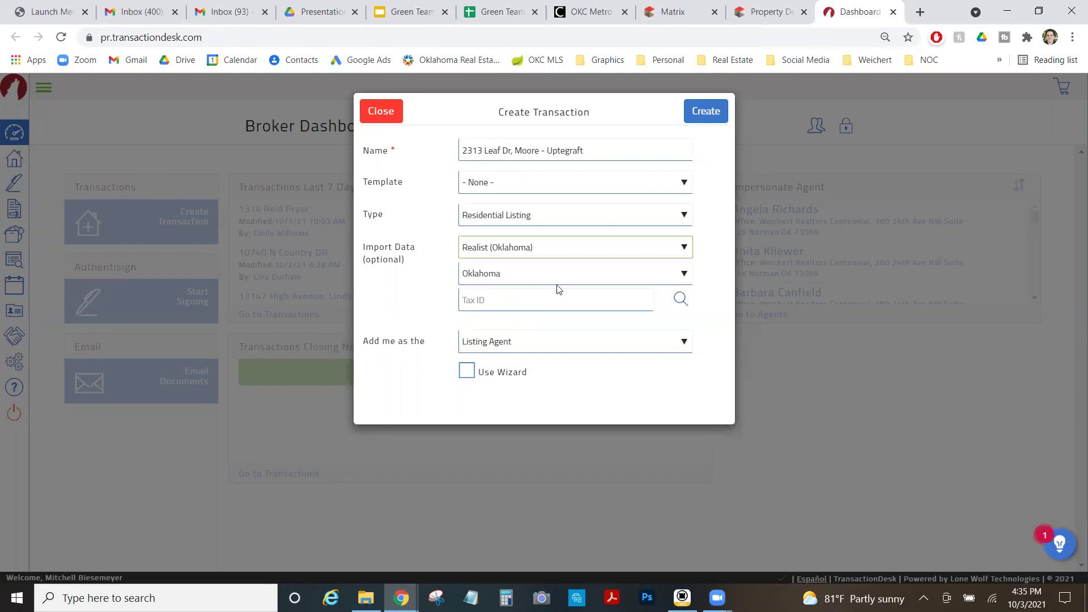
pyautogui.click(698, 6)
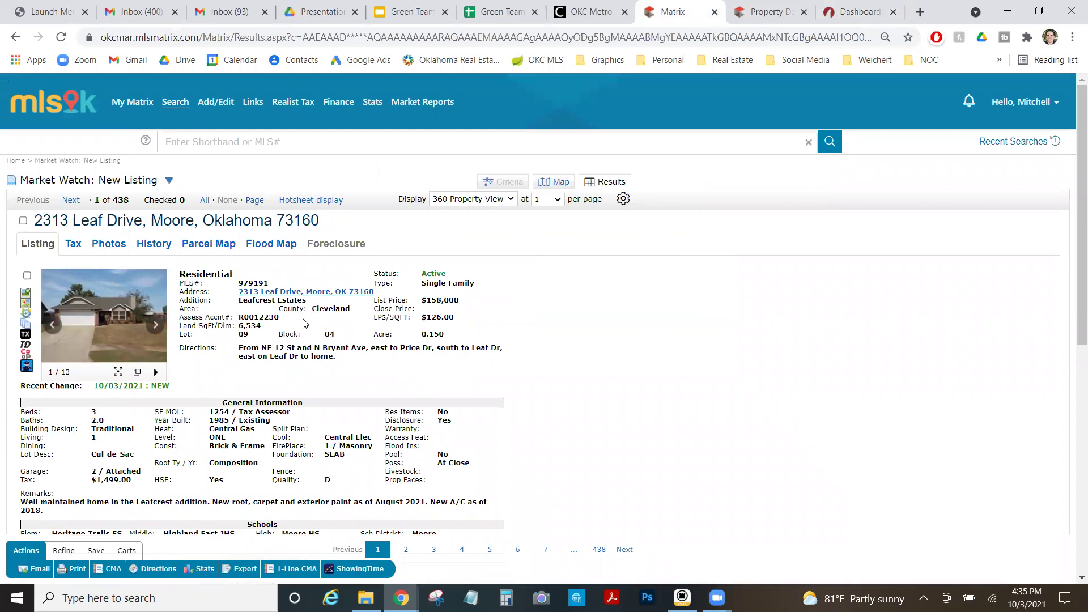
pyautogui.click(853, 11)
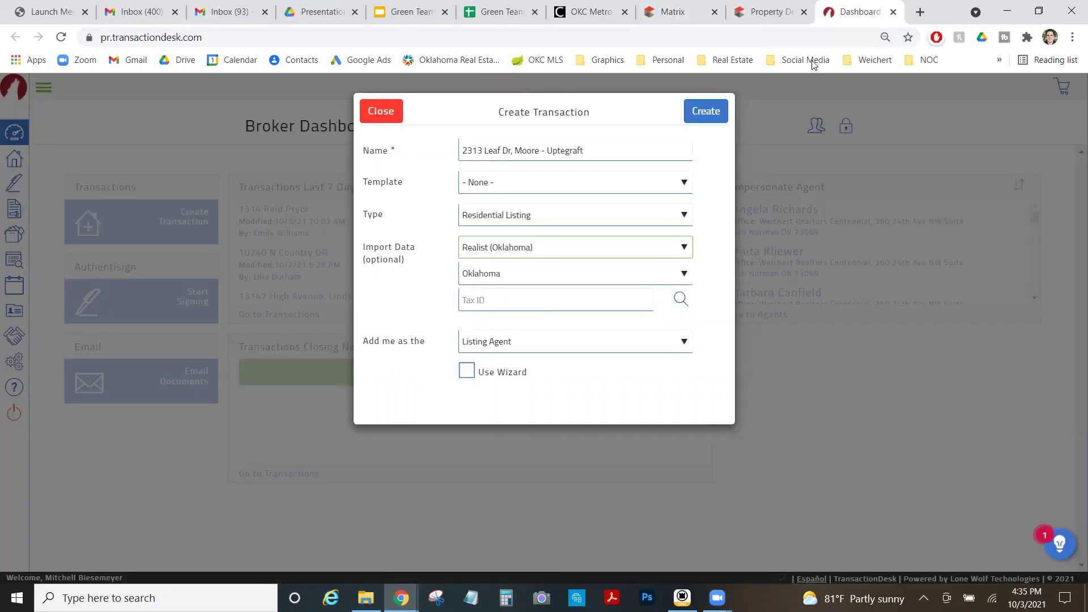
pyautogui.click(582, 277)
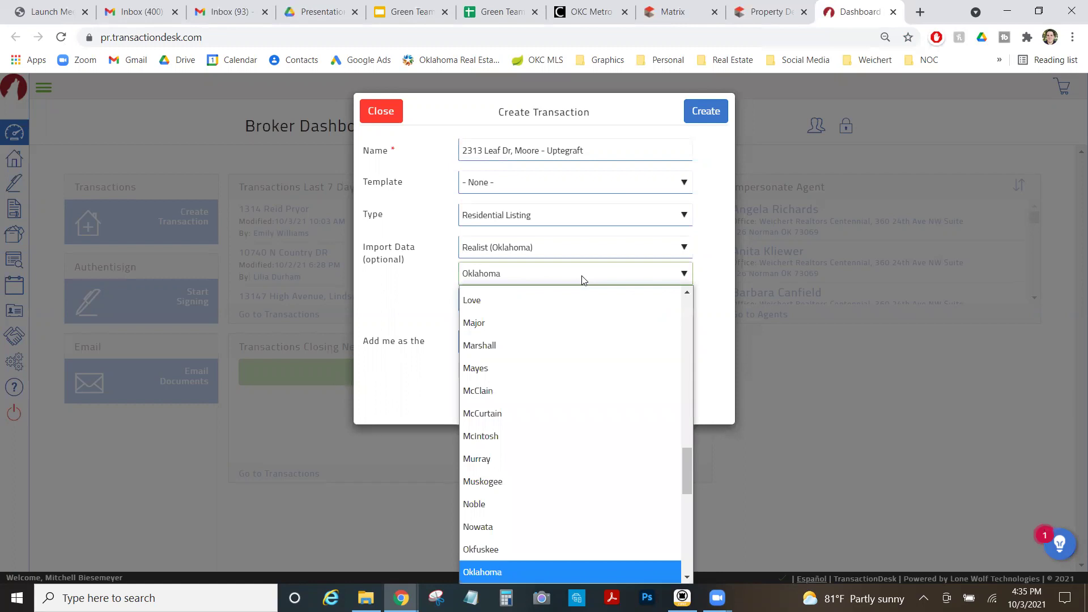
pyautogui.write('cl')
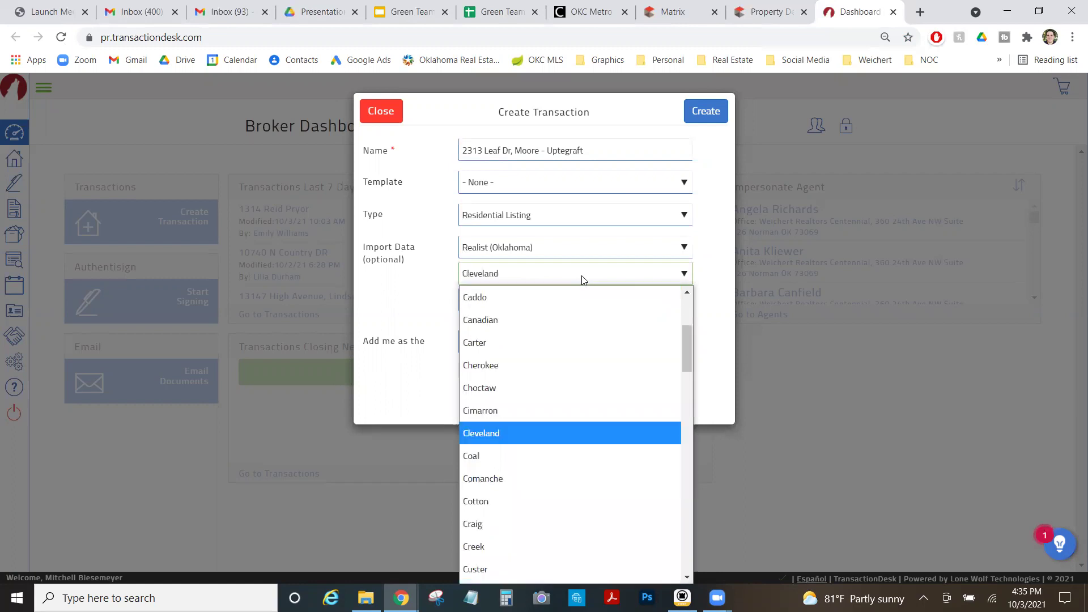
pyautogui.click(526, 433)
# Copy the property's tax ID from the Realist report into Tax ID and create the transaction.
pyautogui.click(768, 11)
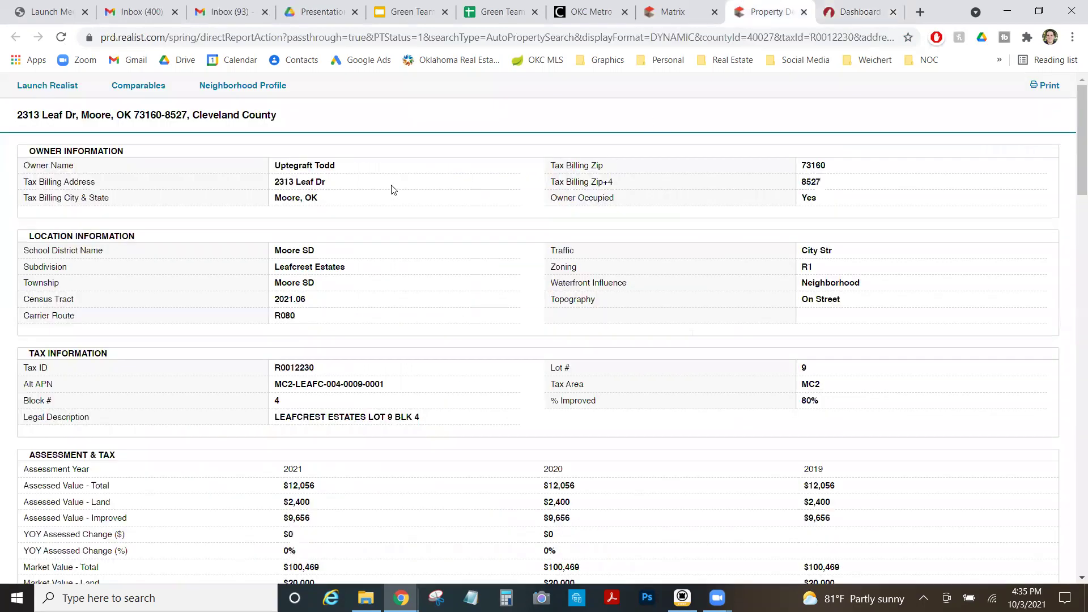
pyautogui.moveTo(275, 368); pyautogui.dragTo(314, 372)
pyautogui.hotkey('ctrl', 'c')
pyautogui.click(839, 12)
pyautogui.click(530, 299)
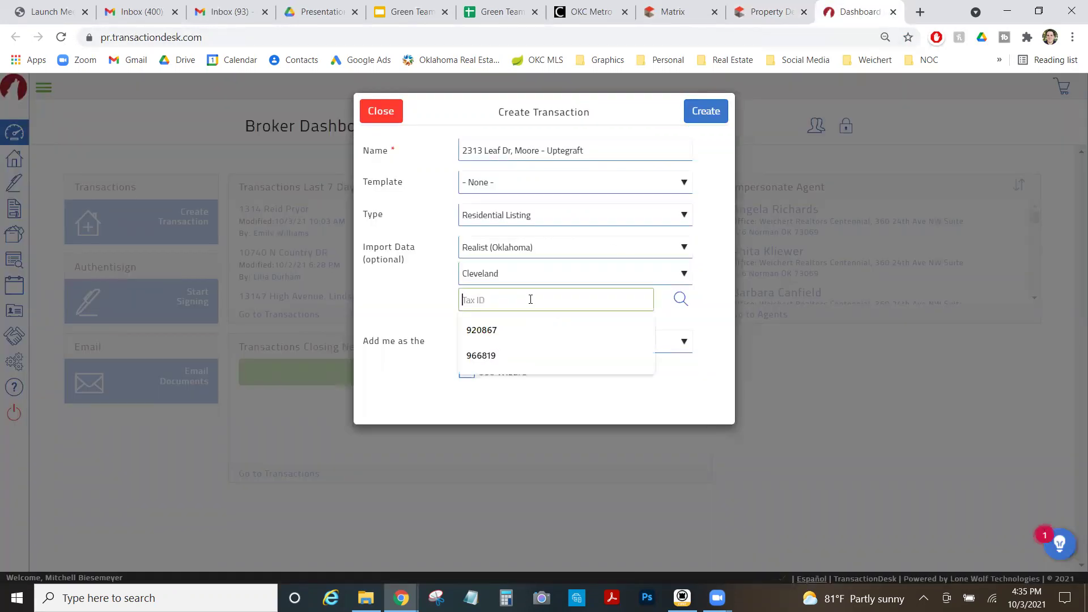
pyautogui.hotkey('ctrl', 'v')
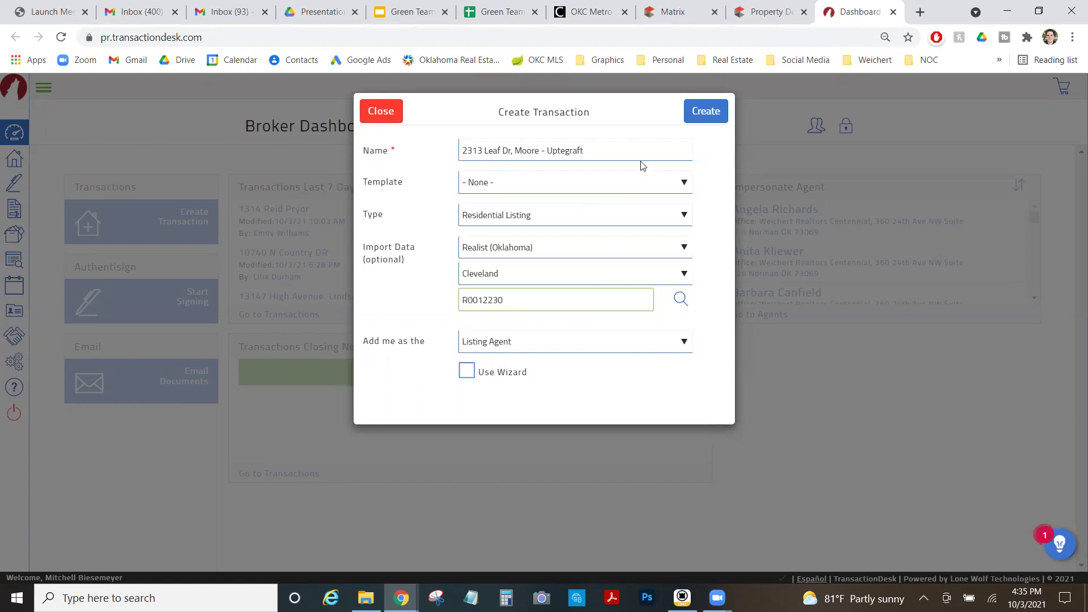
pyautogui.click(707, 114)
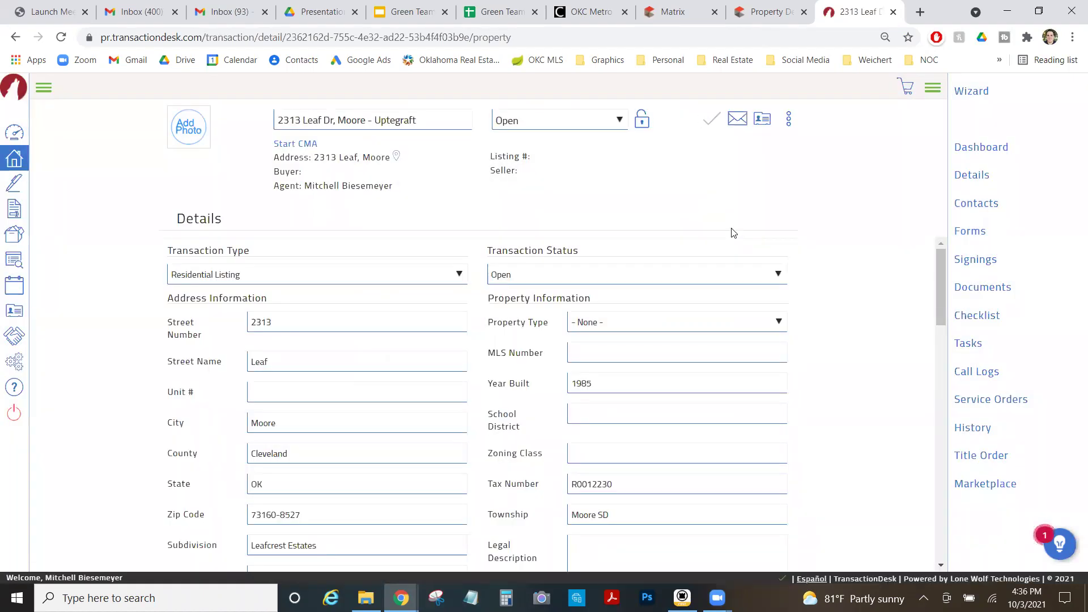
# Copy the legal description from the Realist report into the property details.
pyautogui.scroll(-3, 488, 408)
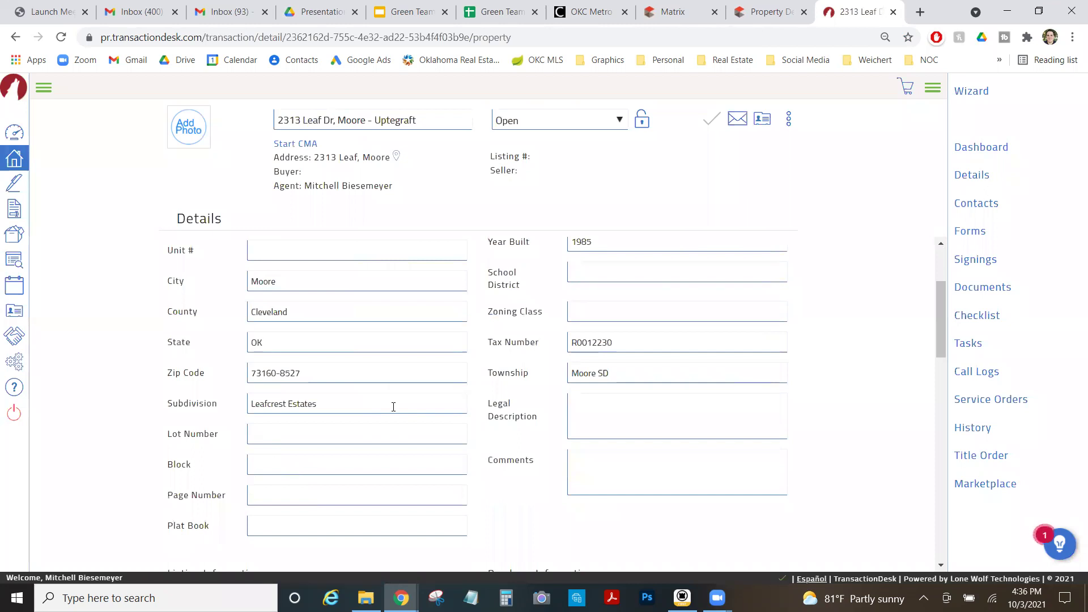
pyautogui.click(748, 6)
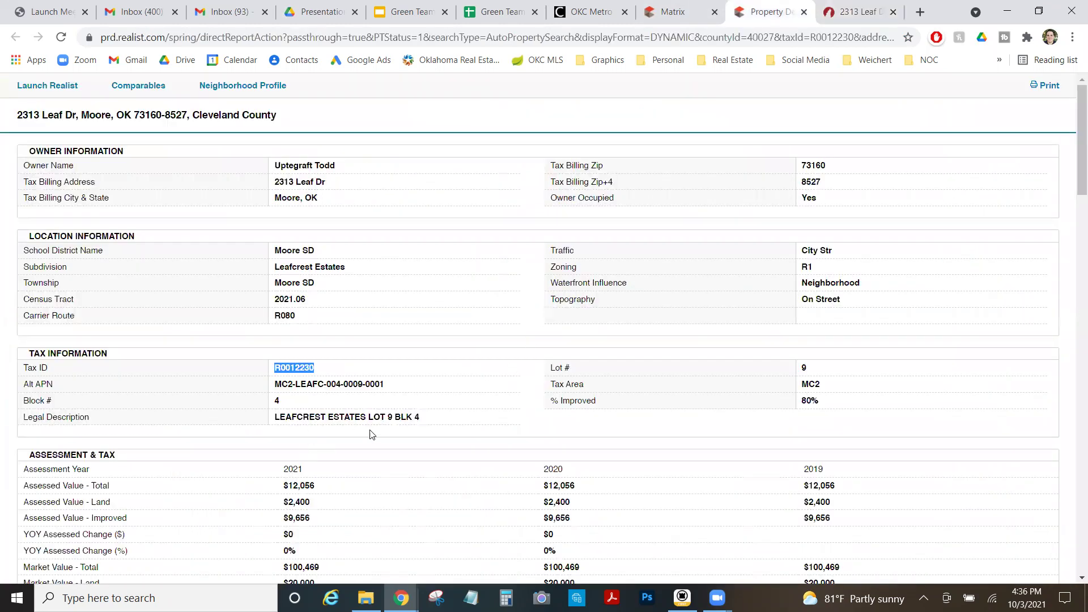
pyautogui.moveTo(423, 420); pyautogui.dragTo(276, 418)
pyautogui.click(880, 6)
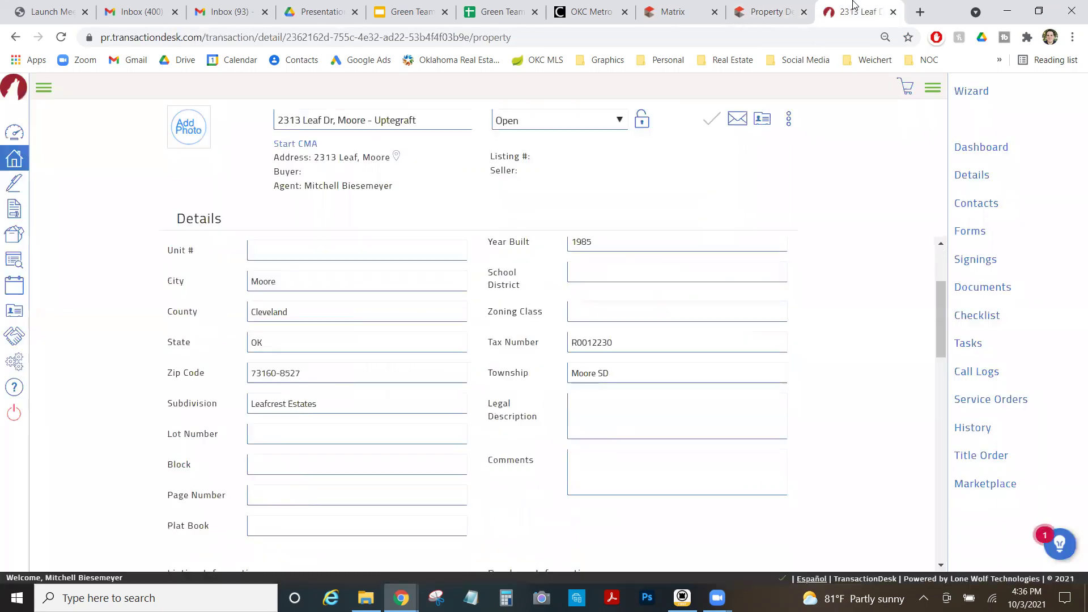
pyautogui.click(592, 409)
pyautogui.write('LEAFCREST ESTATES LOT 9 BLK 4')
# Fill in Lot 9 and Block 4, keep the status Open, and save the details.
pyautogui.click(298, 440)
pyautogui.click(337, 472)
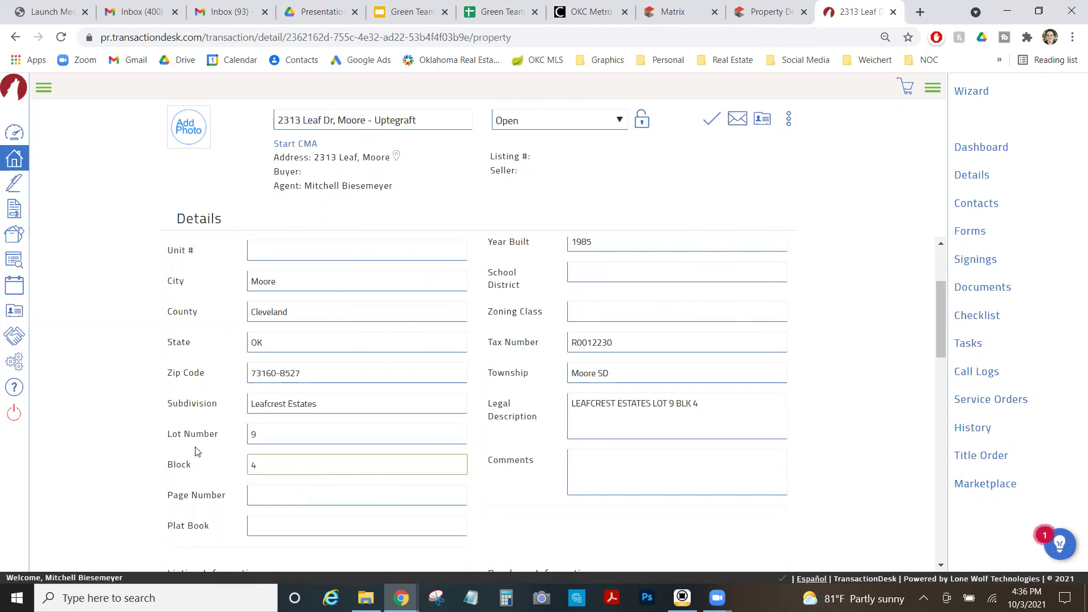
pyautogui.write('4')
pyautogui.click(99, 412)
pyautogui.scroll(3, 118, 433)
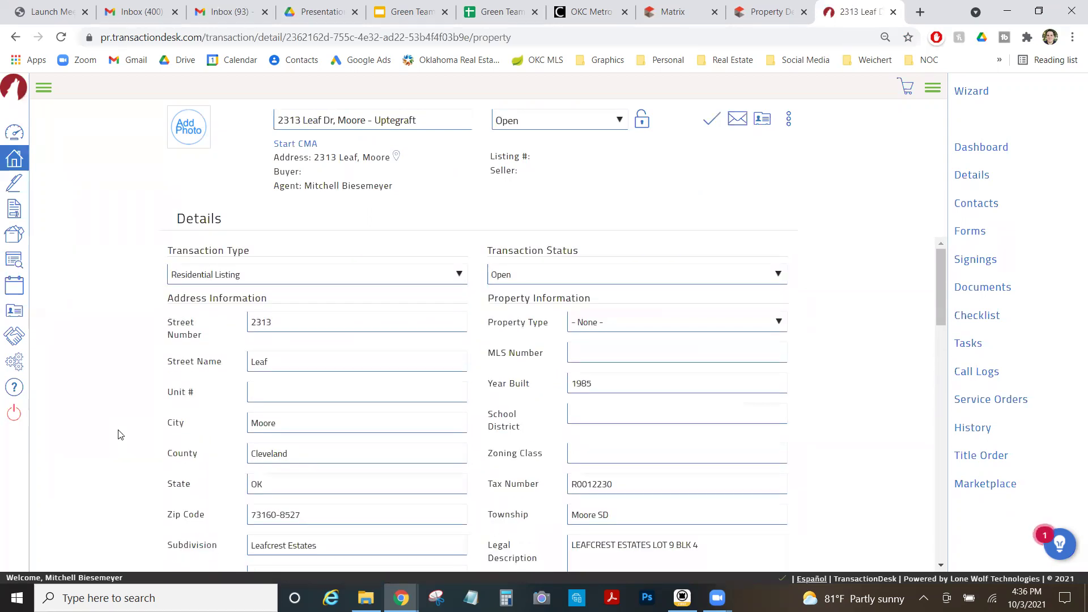
pyautogui.scroll(-10, 119, 437)
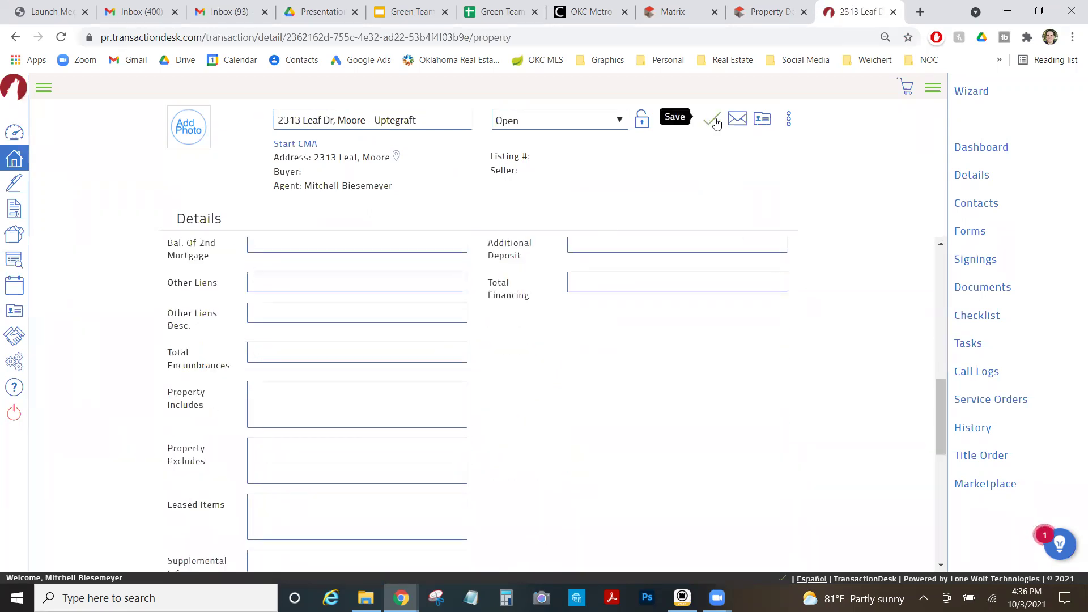
pyautogui.click(617, 121)
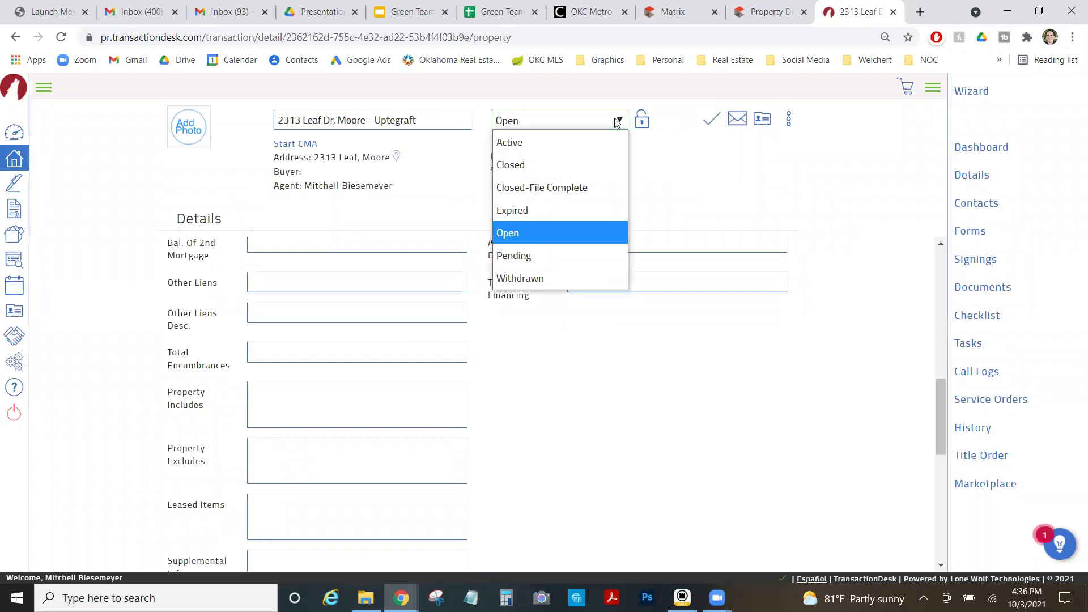
pyautogui.click(617, 121)
pyautogui.click(715, 121)
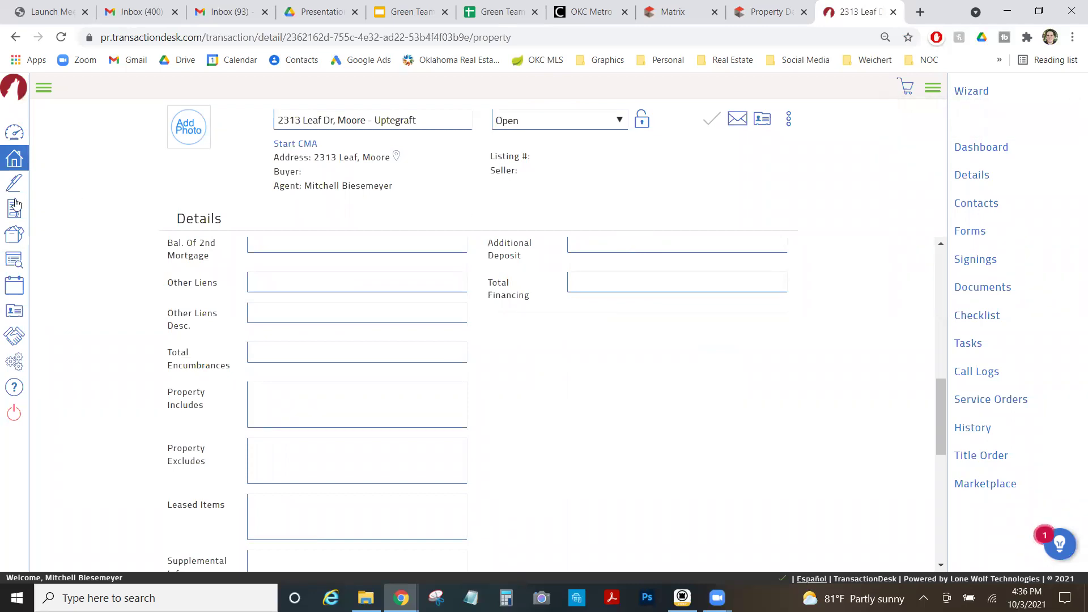
pyautogui.click(8, 163)
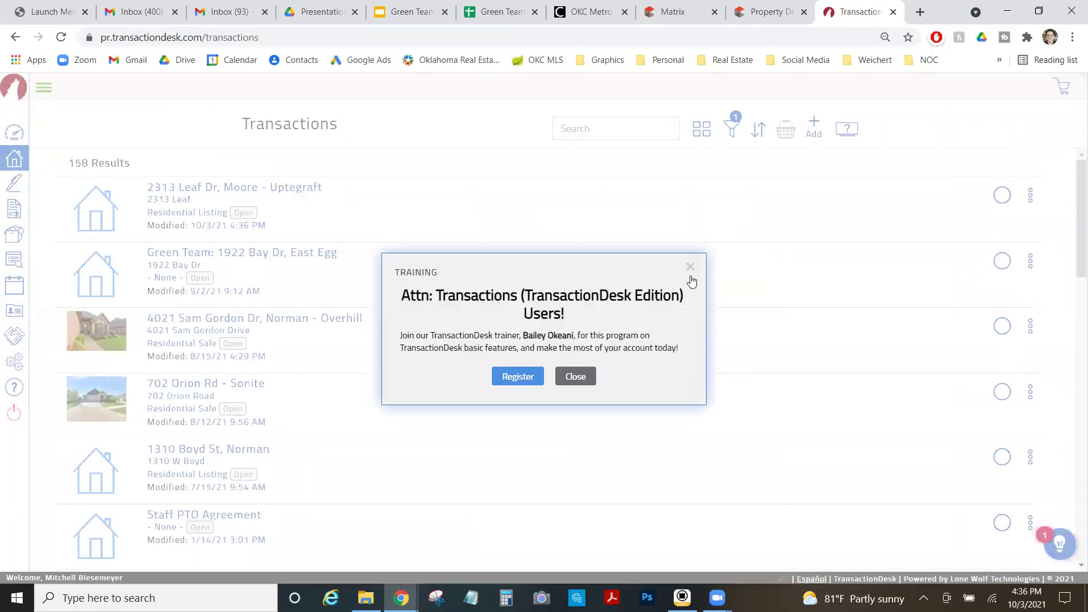
pyautogui.click(689, 269)
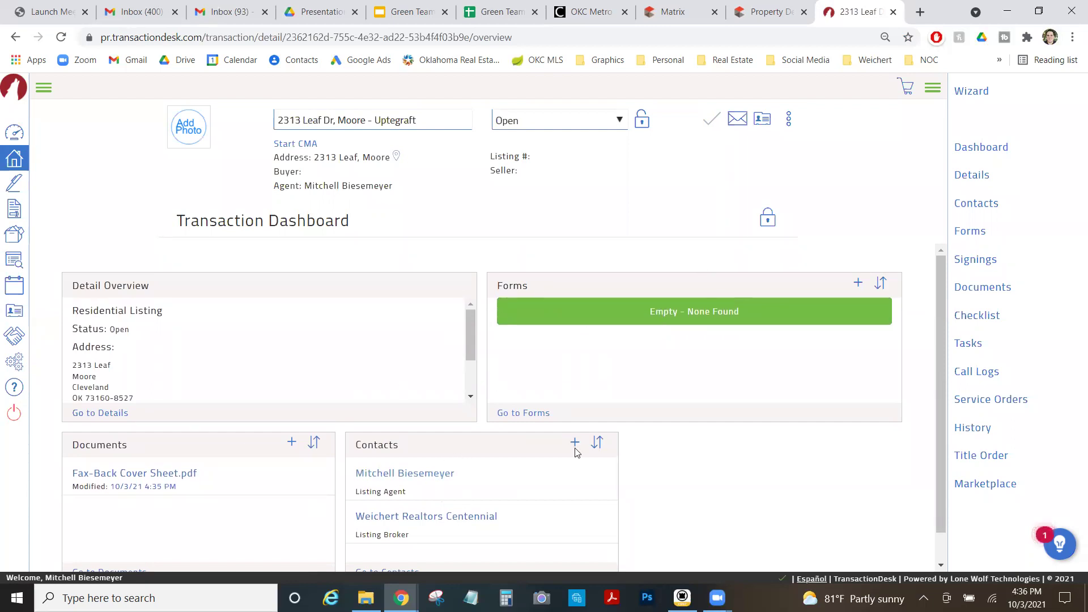
pyautogui.click(768, 219)
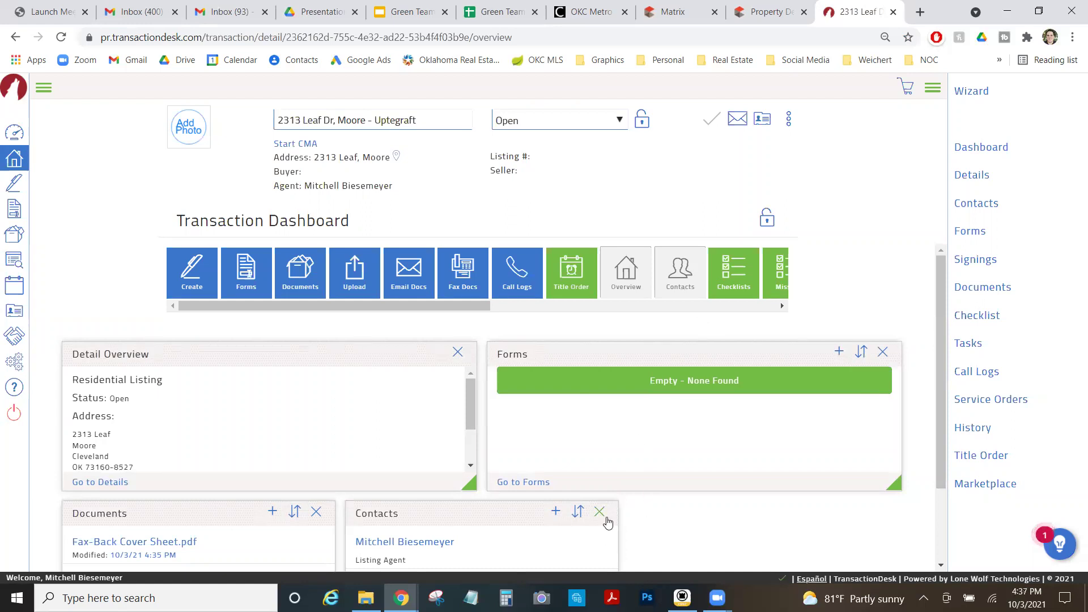
pyautogui.click(696, 283)
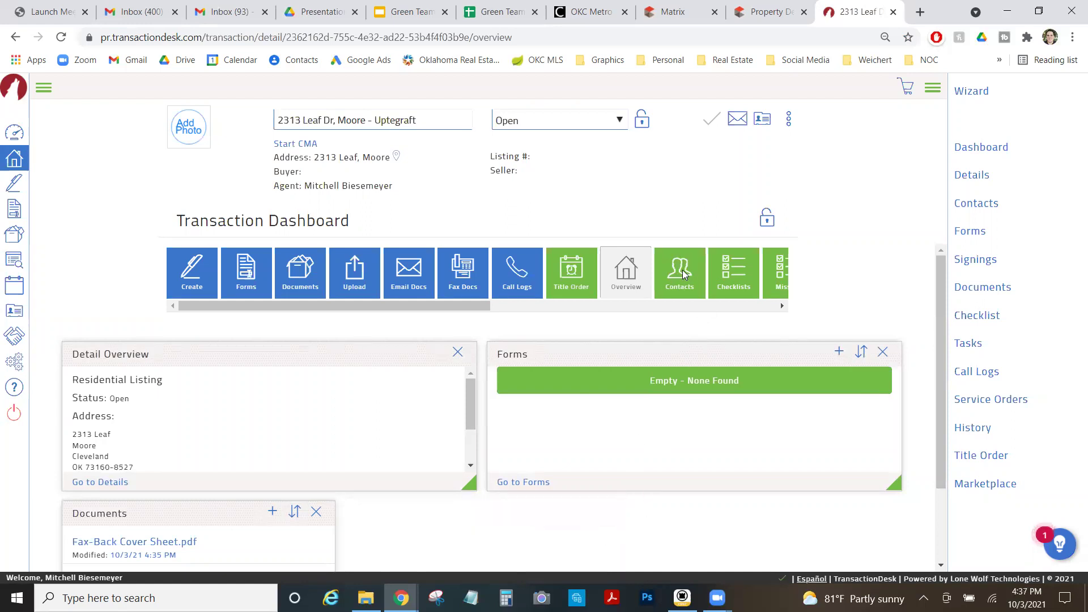
pyautogui.moveTo(685, 275); pyautogui.dragTo(544, 524)
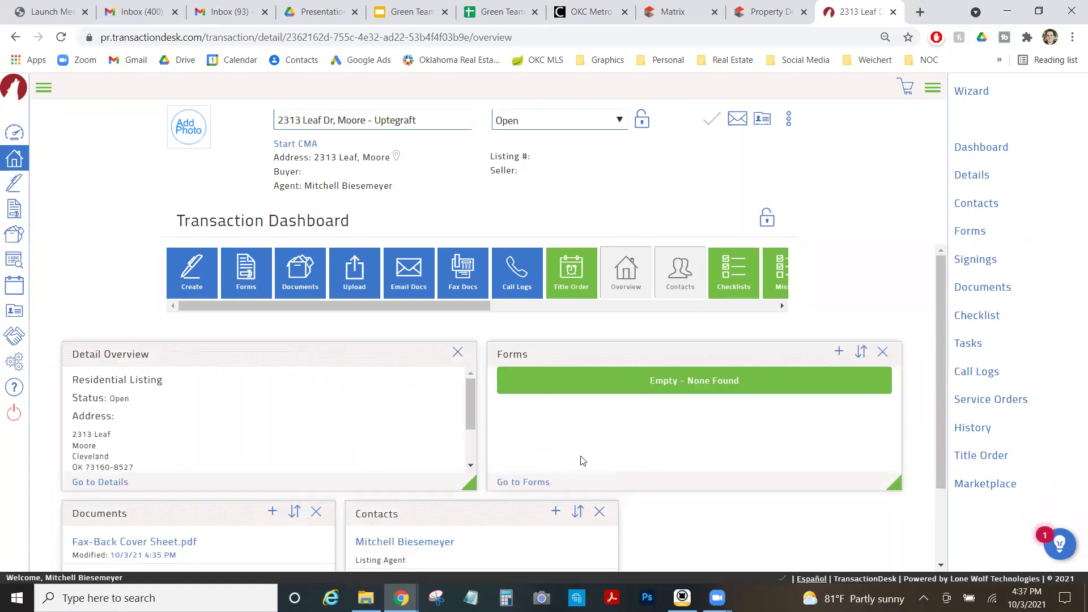
pyautogui.scroll(-2, 583, 457)
pyautogui.scroll(2, 592, 445)
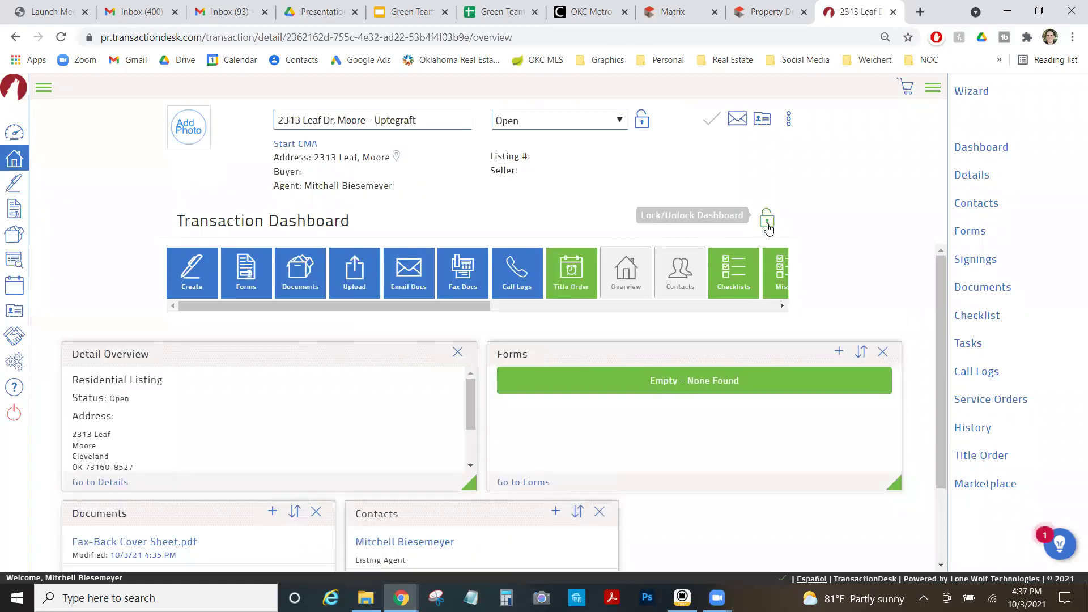
pyautogui.click(767, 219)
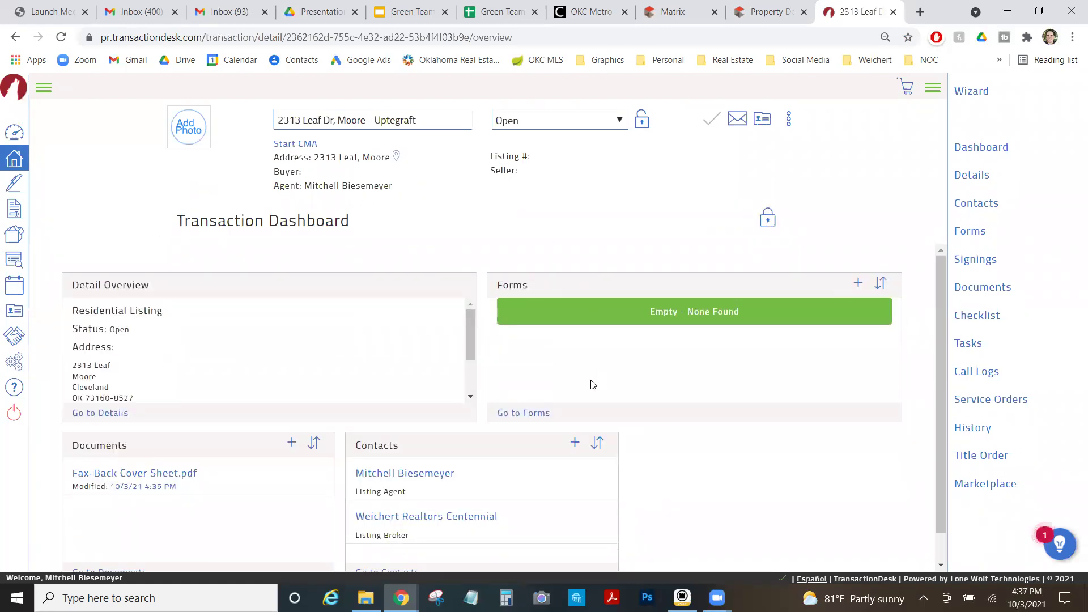
pyautogui.scroll(-1, 593, 385)
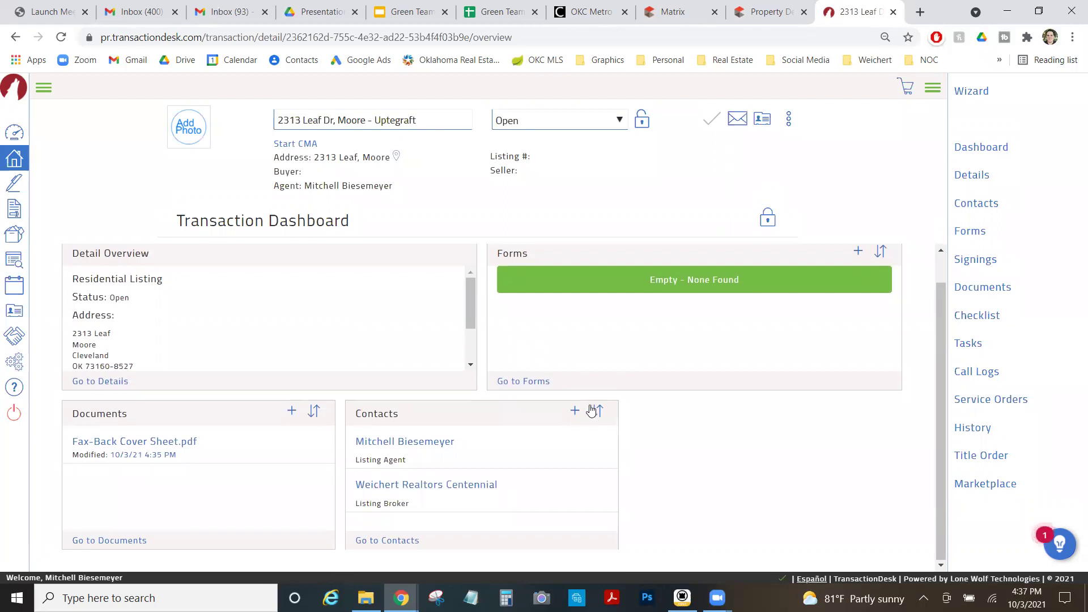
# Create a new Seller contact with the seller's first name, last name and e-mail address, and save it.
pyautogui.click(572, 412)
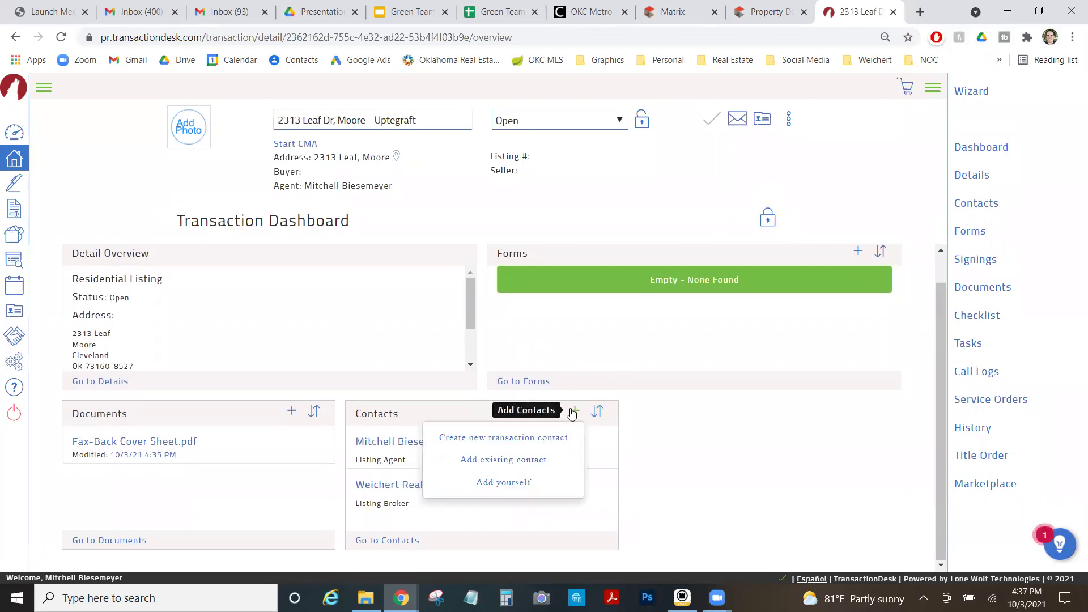
pyautogui.click(553, 443)
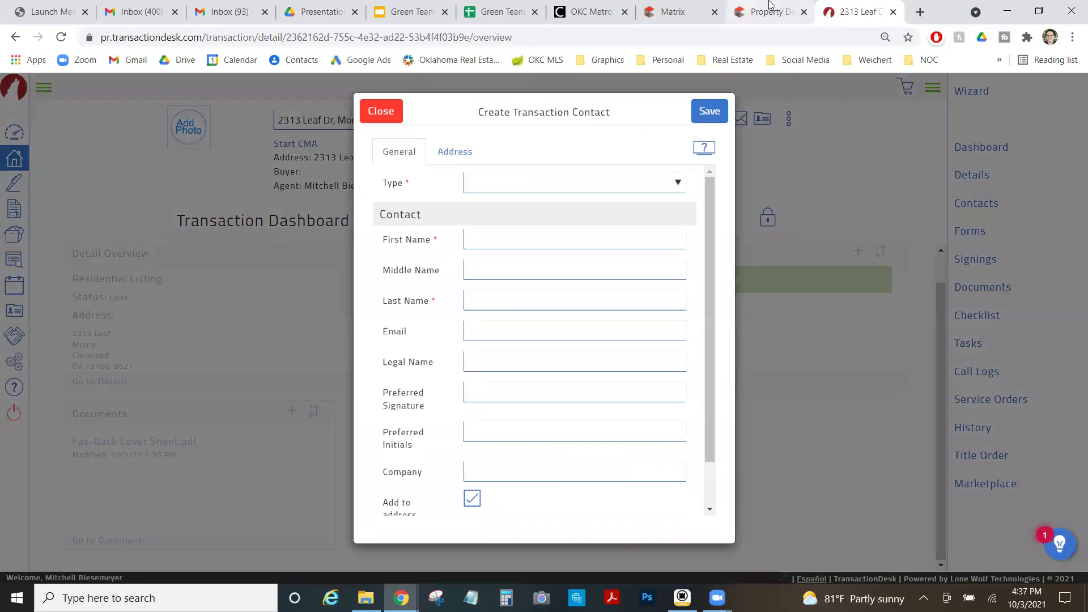
pyautogui.click(770, 6)
pyautogui.click(838, 5)
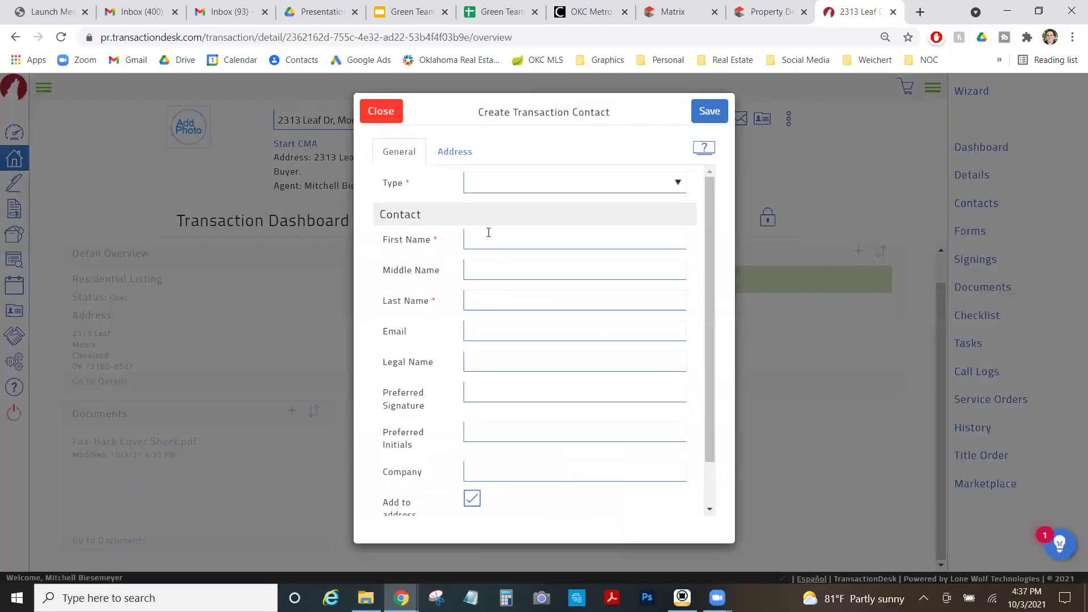
pyautogui.click(489, 245)
pyautogui.press('Tab')
pyautogui.press('Tab')
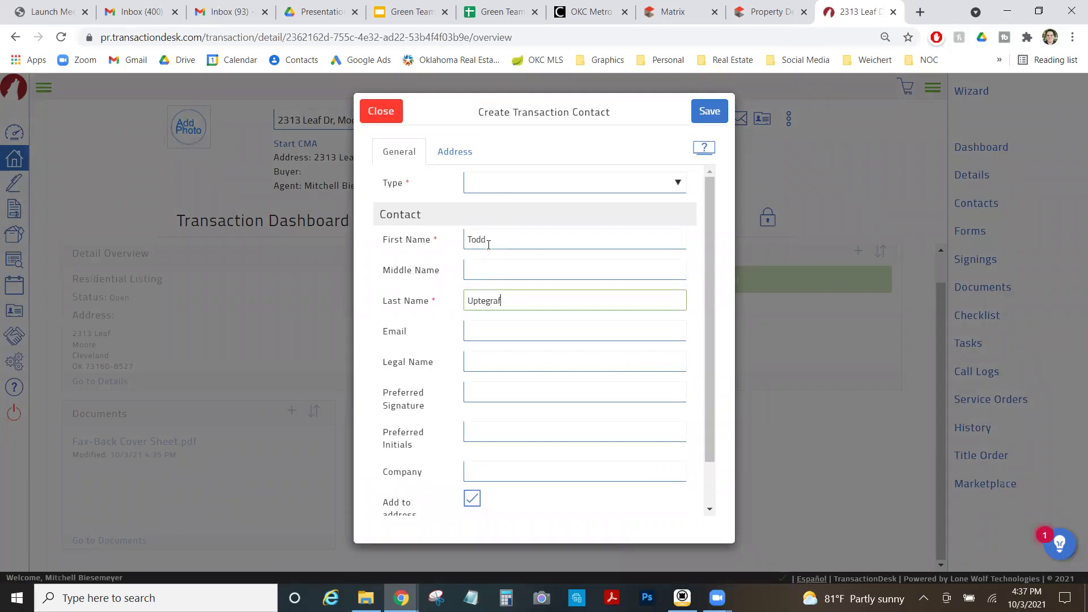
pyautogui.click(495, 336)
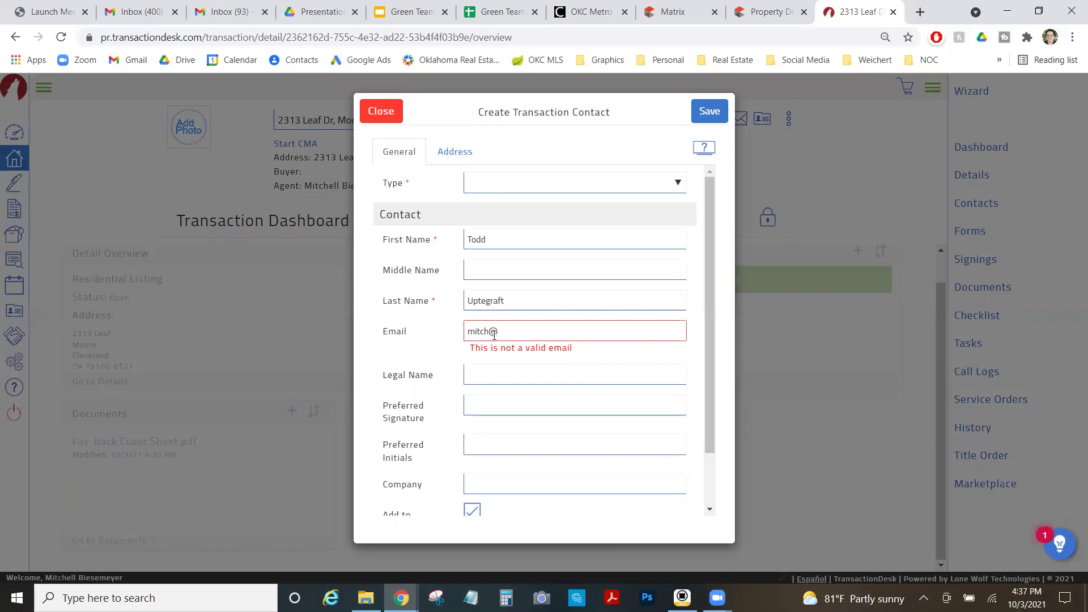
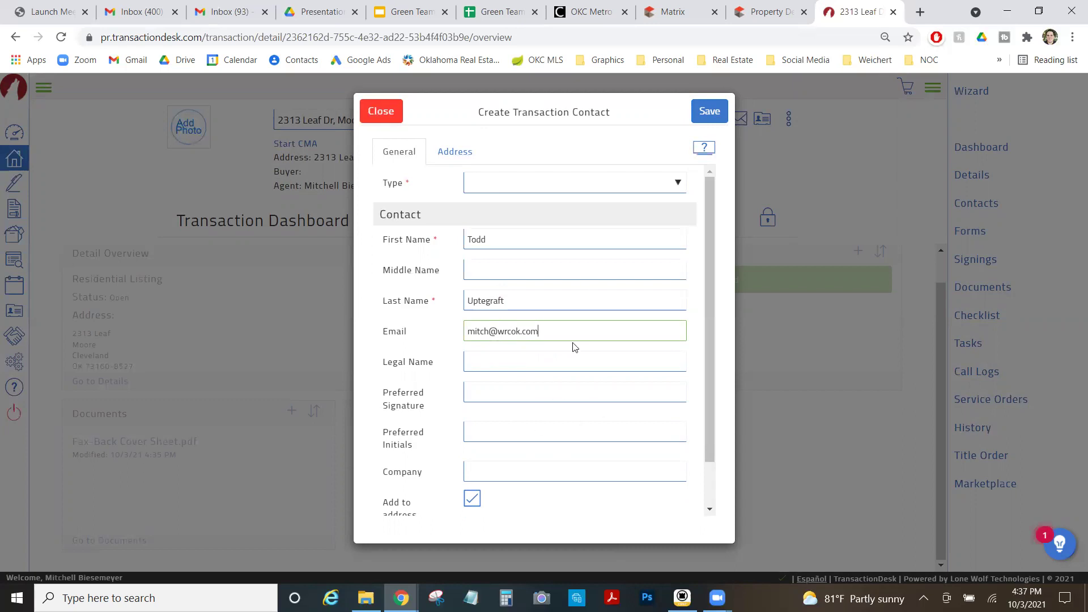
pyautogui.click(675, 180)
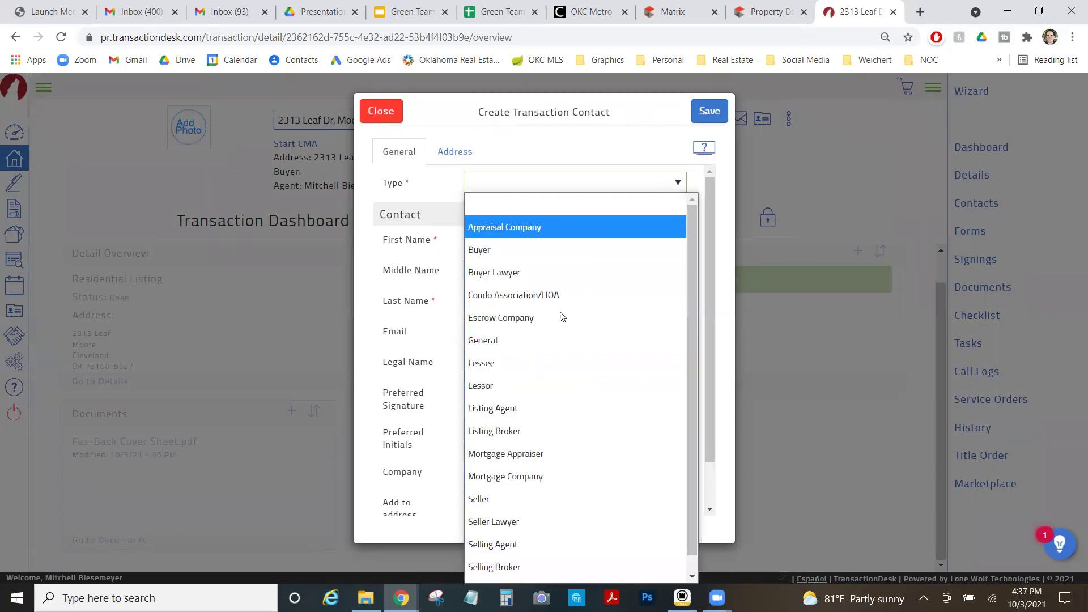
pyautogui.click(559, 498)
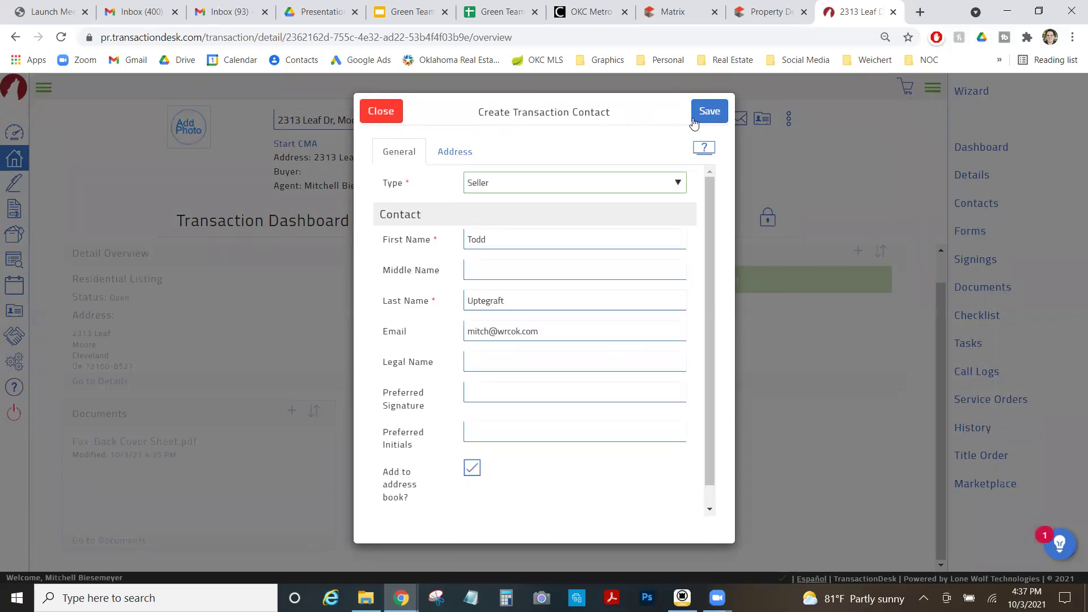
pyautogui.click(721, 113)
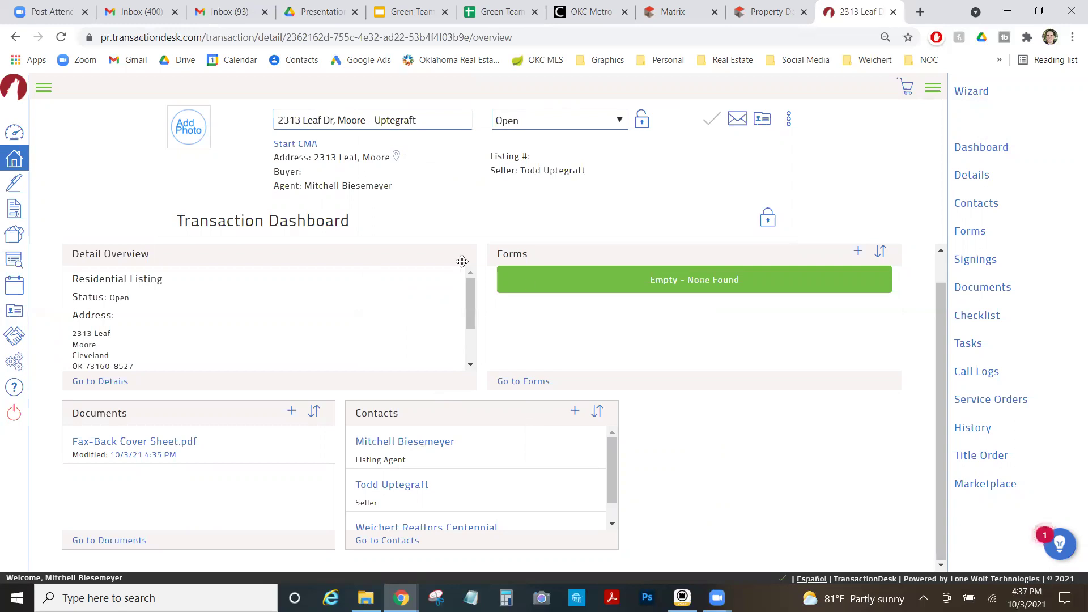
# In Google Drive, go to My Drive > WRCOK > Property Files > Coming Up.
pyautogui.click(336, 6)
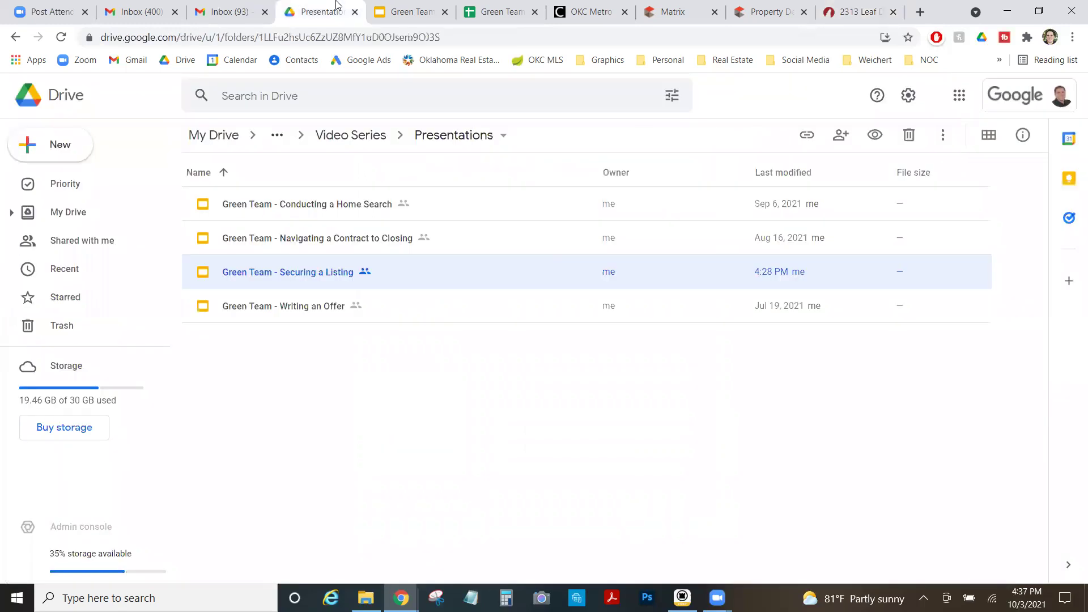
pyautogui.click(277, 135)
pyautogui.click(218, 135)
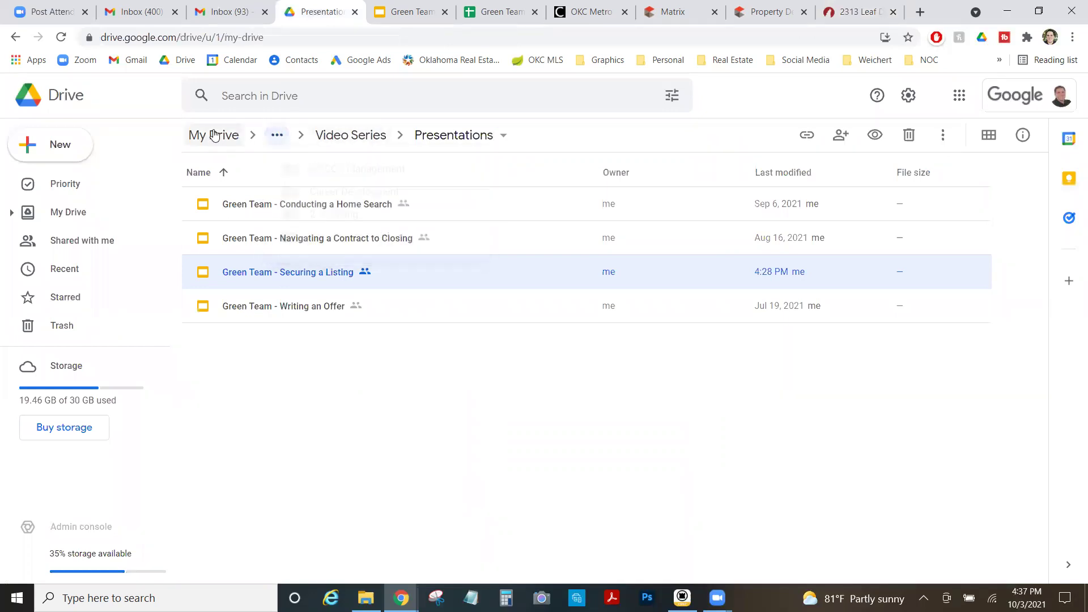
pyautogui.scroll(-8, 255, 365)
pyautogui.scroll(8, 249, 431)
pyautogui.scroll(-5, 245, 504)
pyautogui.scroll(-3, 249, 533)
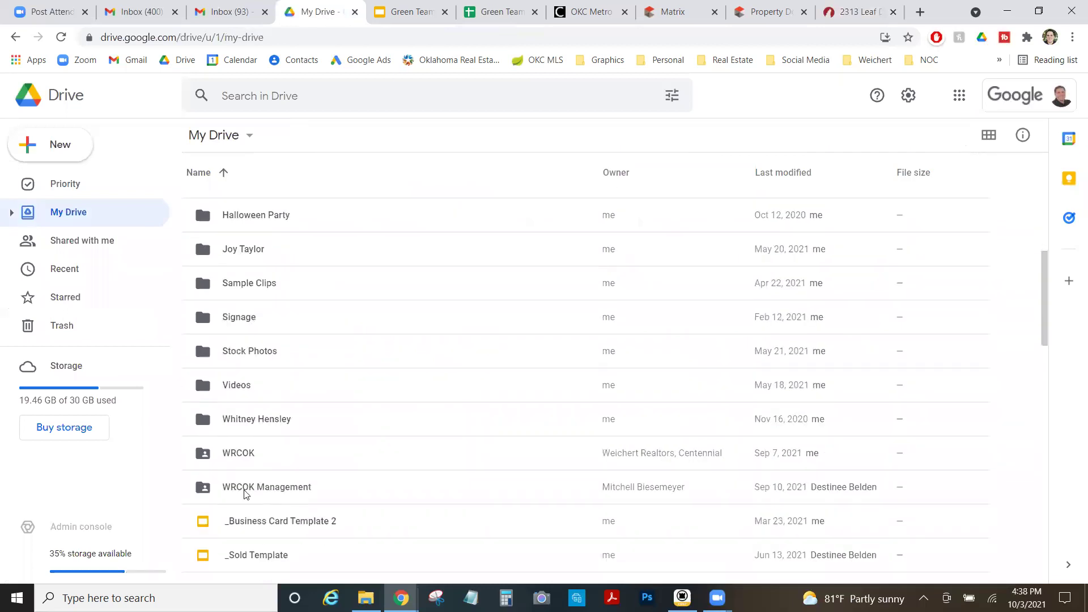
pyautogui.doubleClick(253, 449)
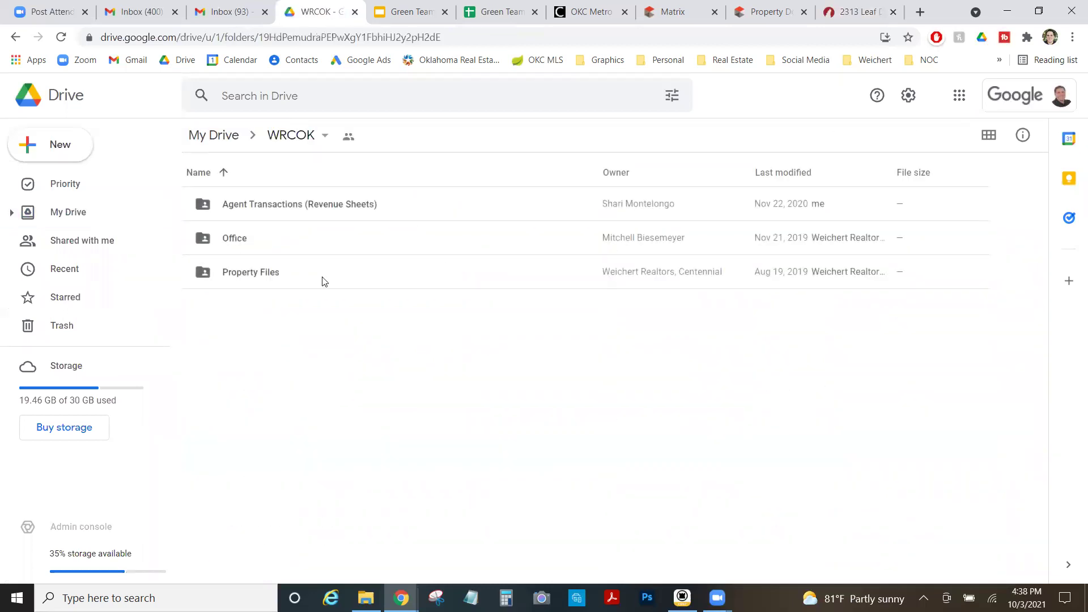
pyautogui.doubleClick(299, 278)
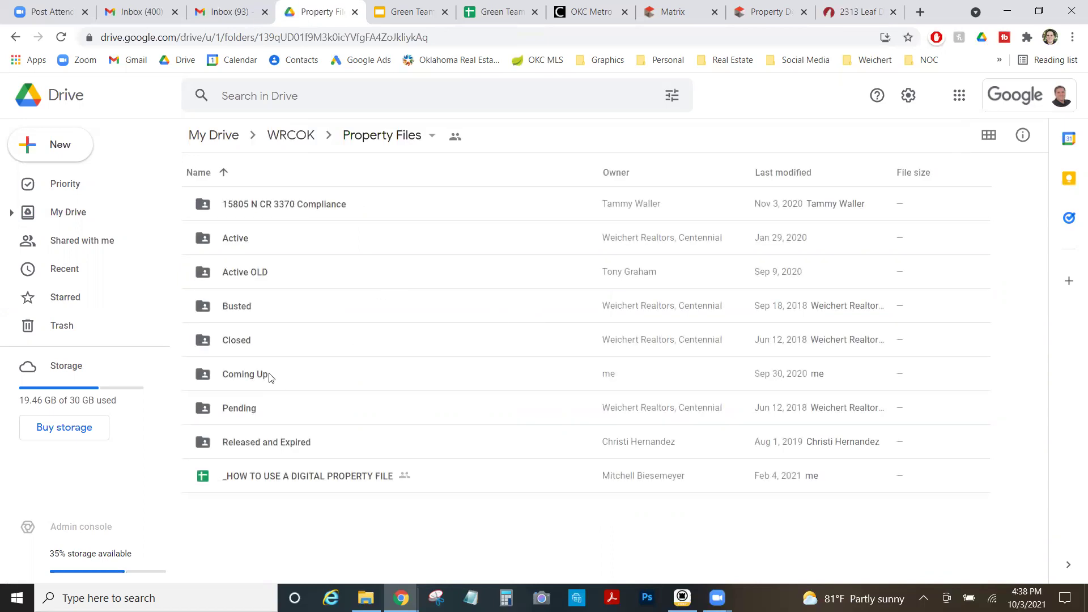
pyautogui.doubleClick(269, 377)
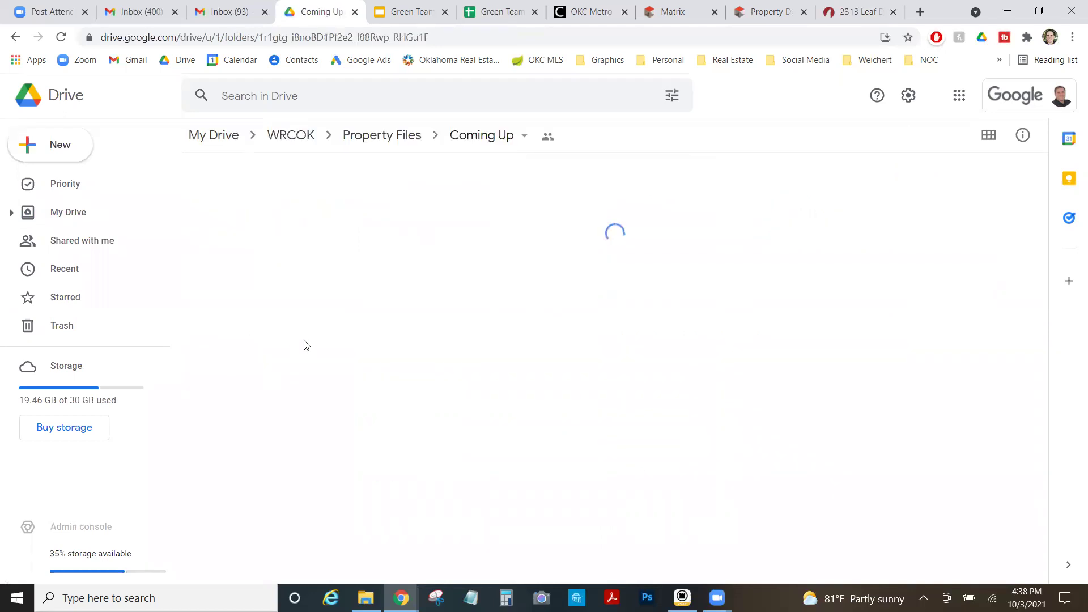
pyautogui.click(270, 207)
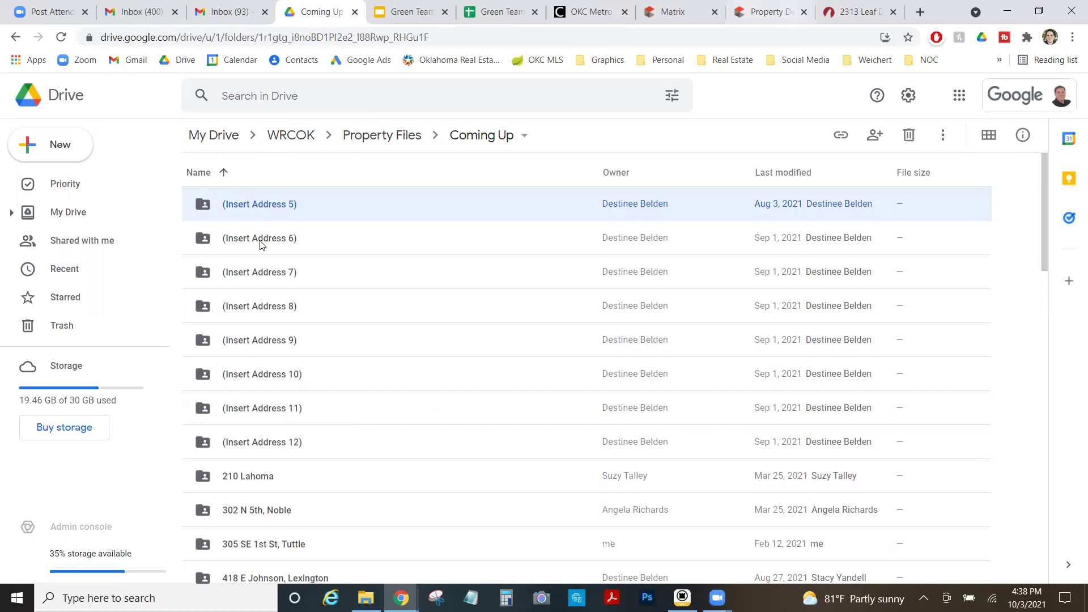
pyautogui.rightClick(271, 194)
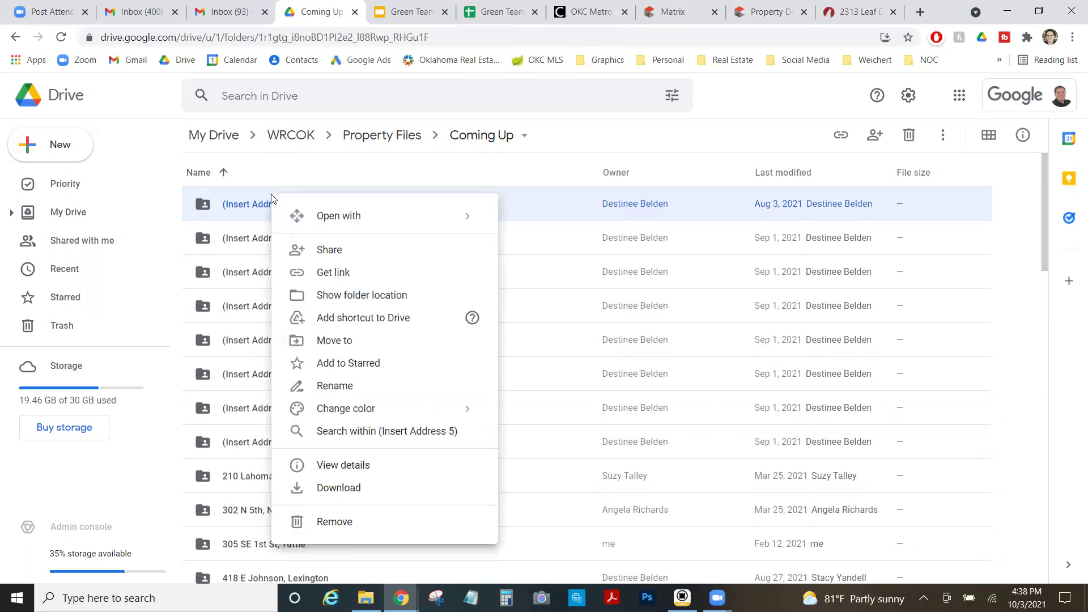
pyautogui.click(390, 392)
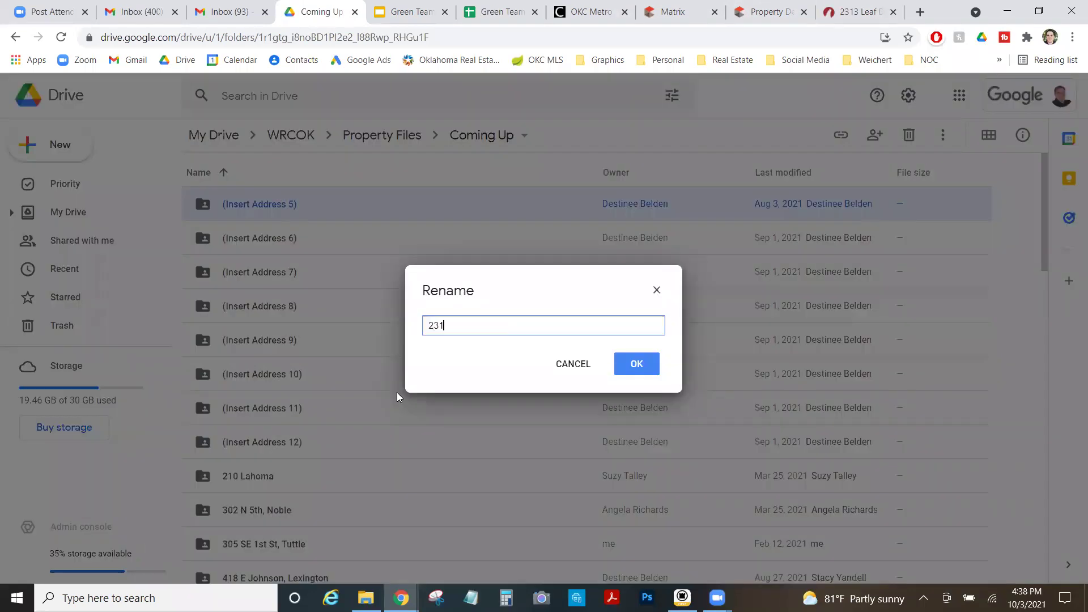
pyautogui.click(631, 368)
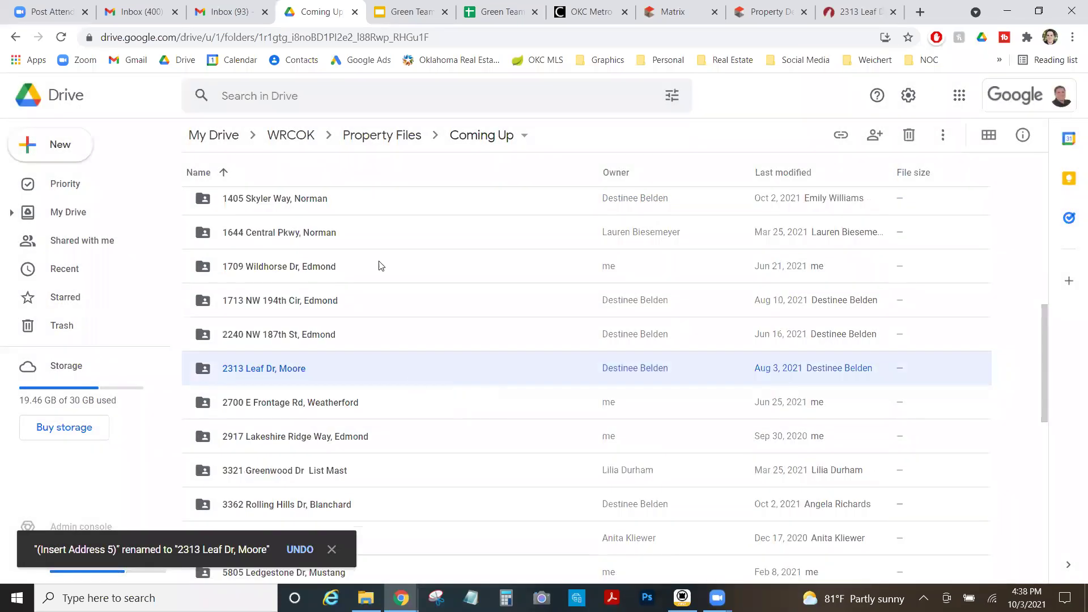
pyautogui.doubleClick(320, 374)
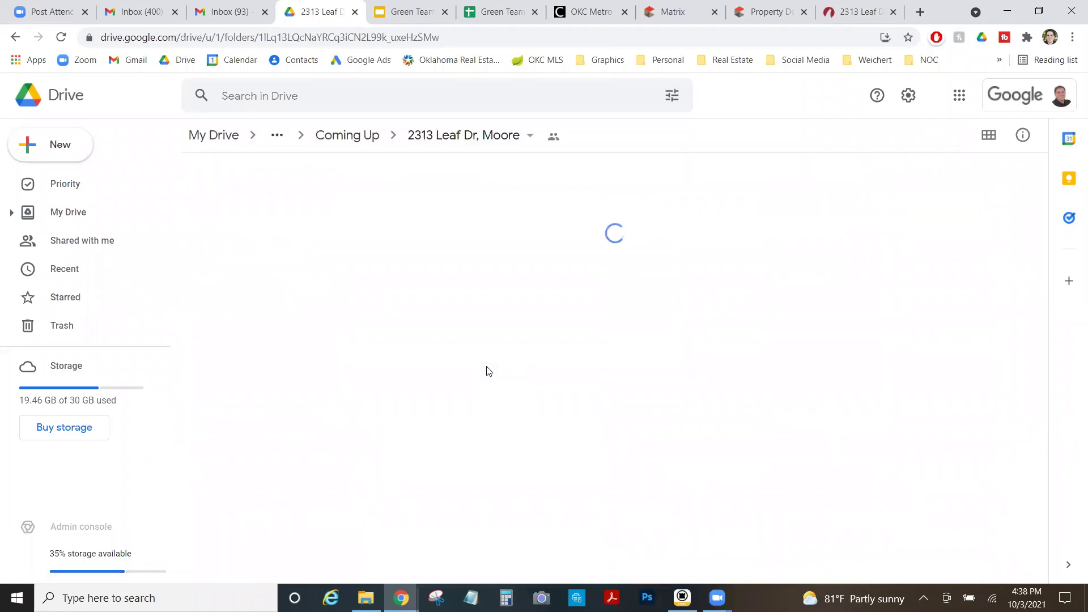
pyautogui.click(783, 13)
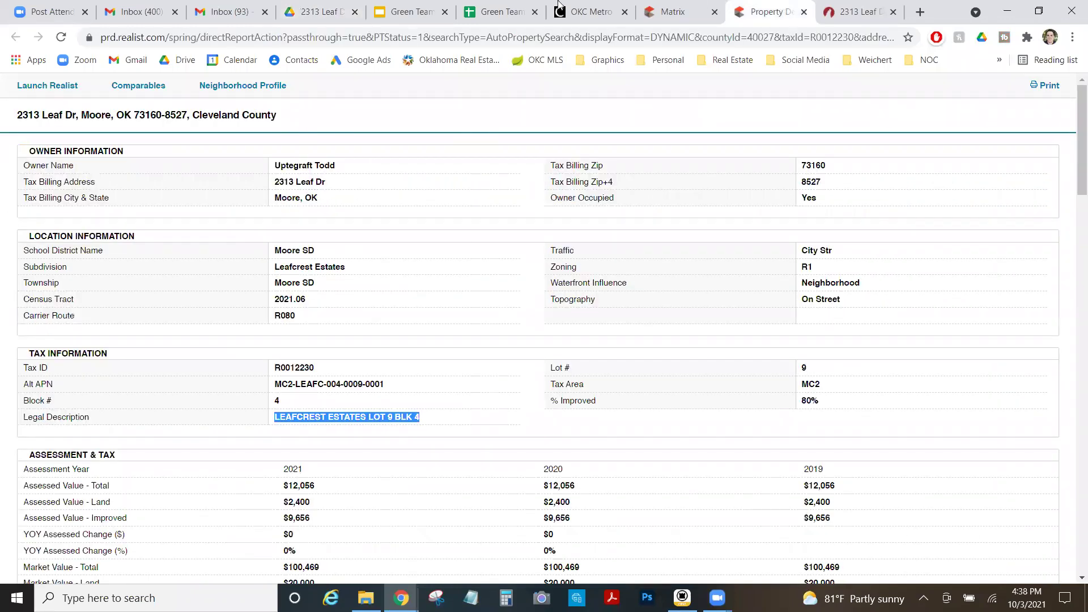
pyautogui.click(512, 8)
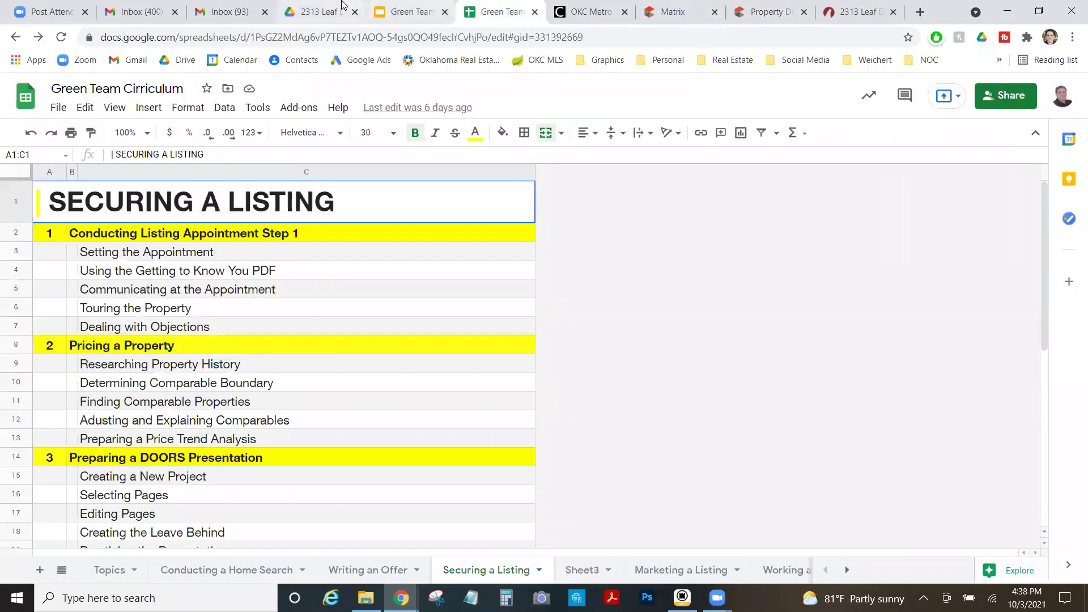
pyautogui.click(342, 6)
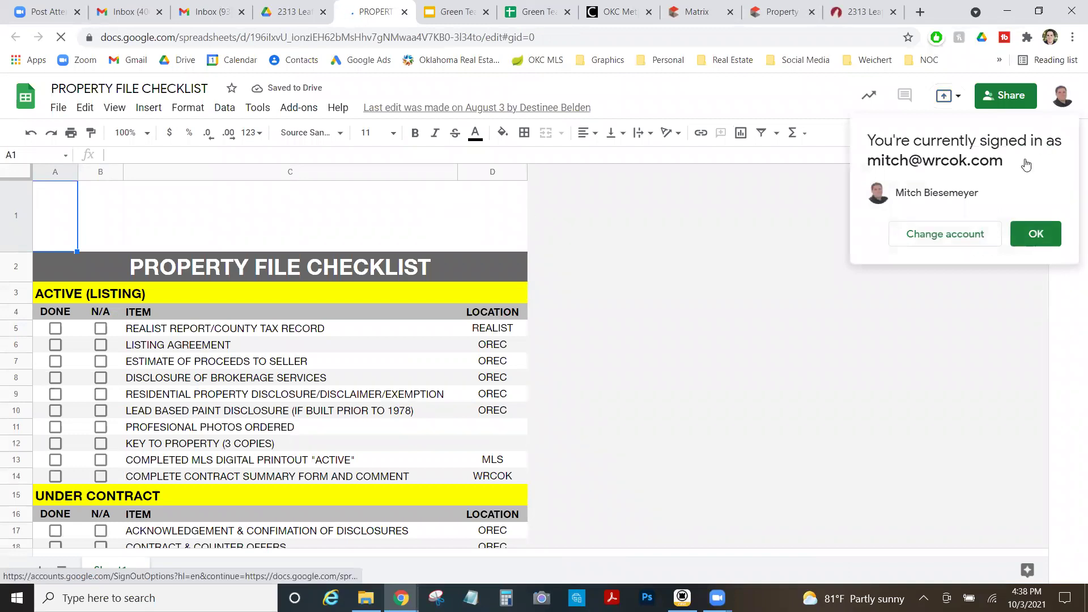
pyautogui.click(1046, 237)
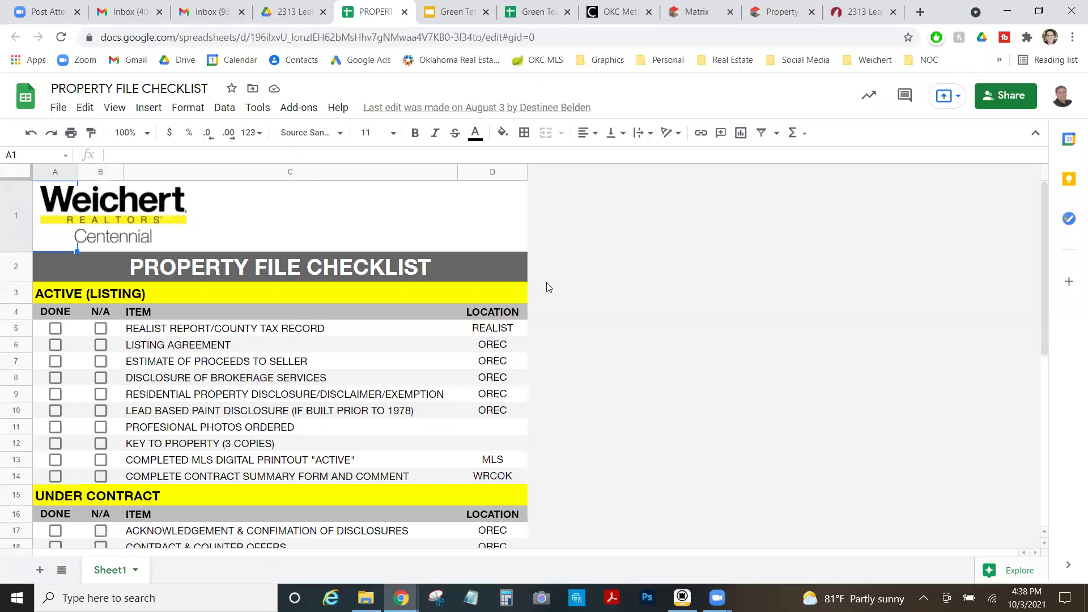
# Download the printable Realist property report as a PDF.
pyautogui.click(772, 6)
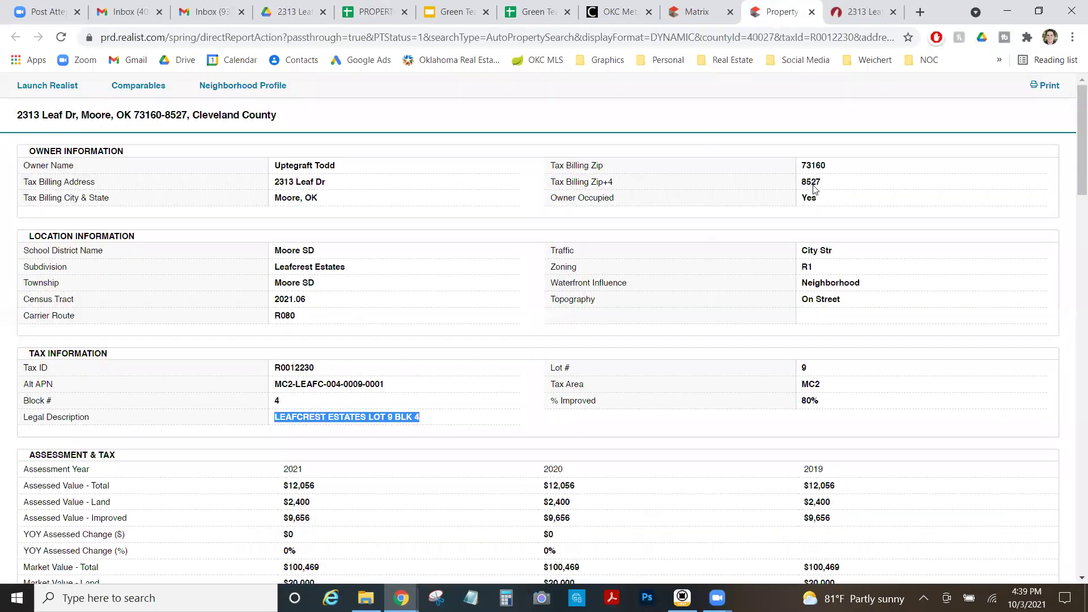
pyautogui.click(1053, 85)
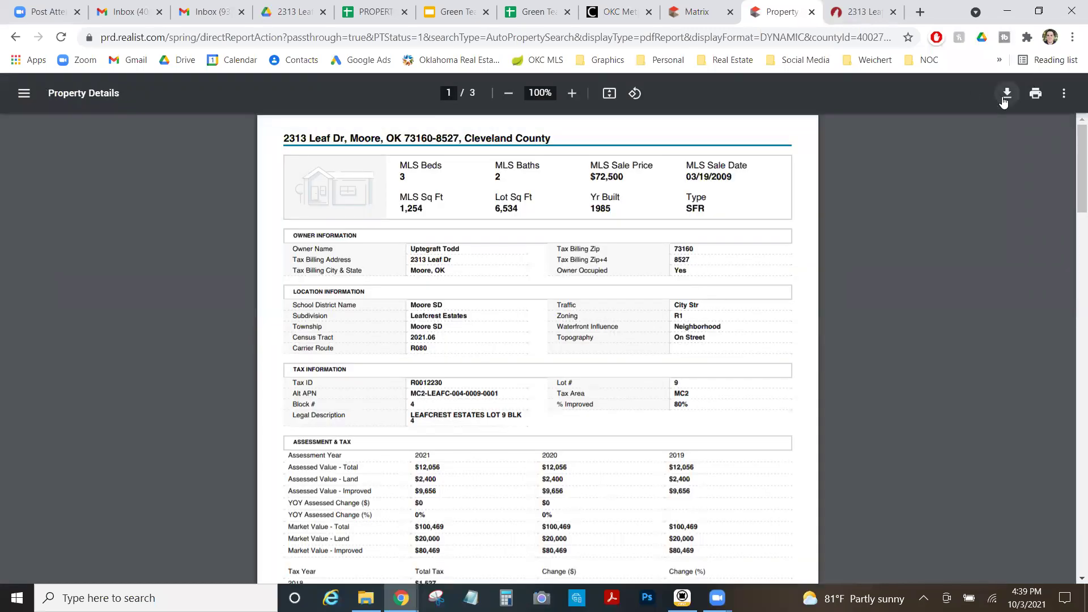
pyautogui.click(1007, 93)
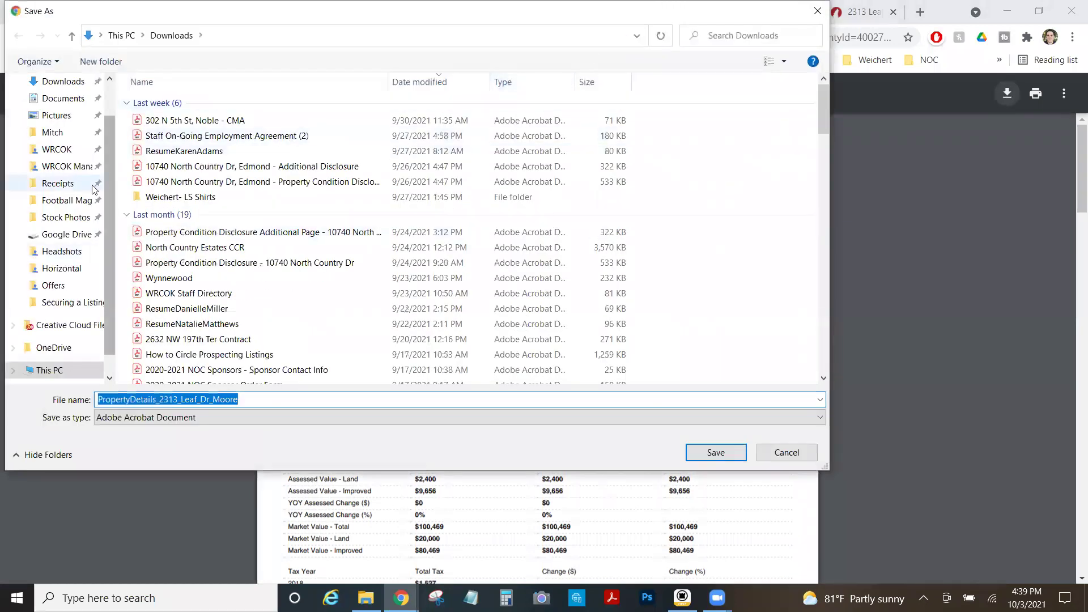
pyautogui.click(54, 150)
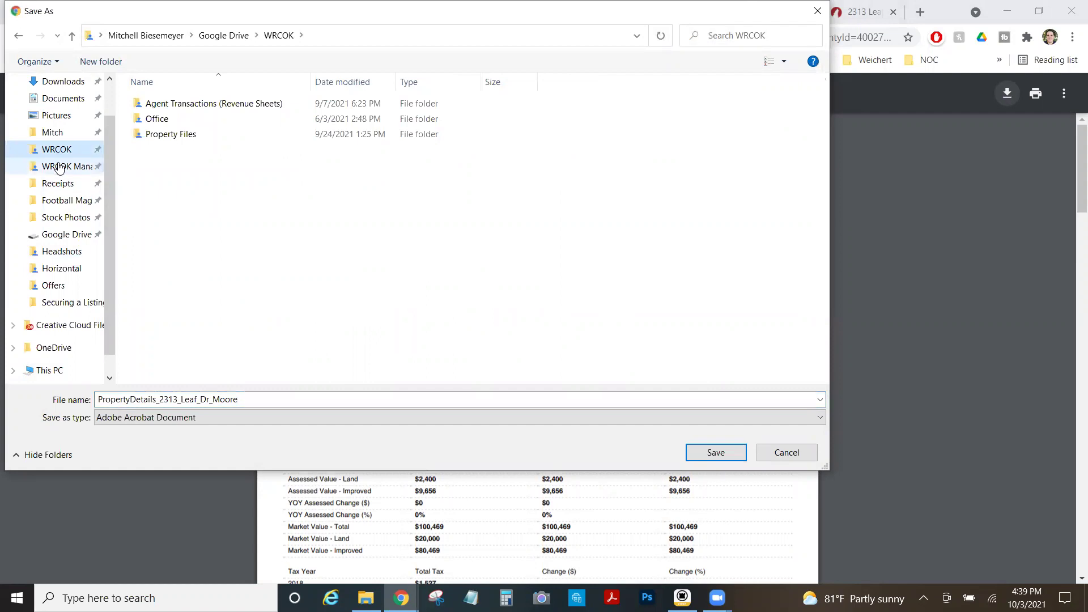
pyautogui.doubleClick(170, 135)
pyautogui.doubleClick(221, 170)
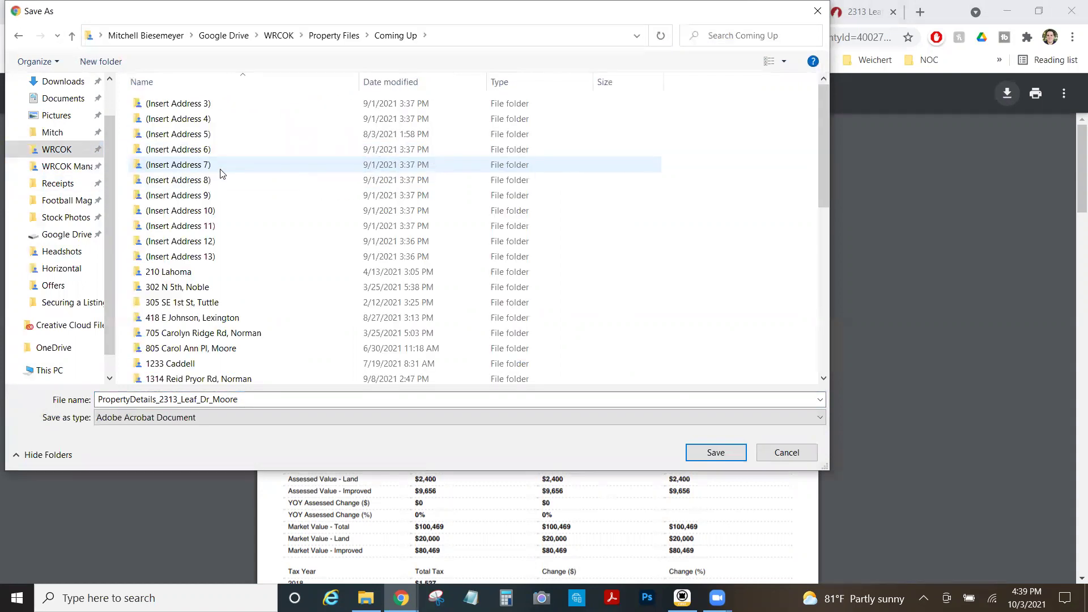
pyautogui.scroll(-2, 225, 205)
pyautogui.scroll(-2, 225, 209)
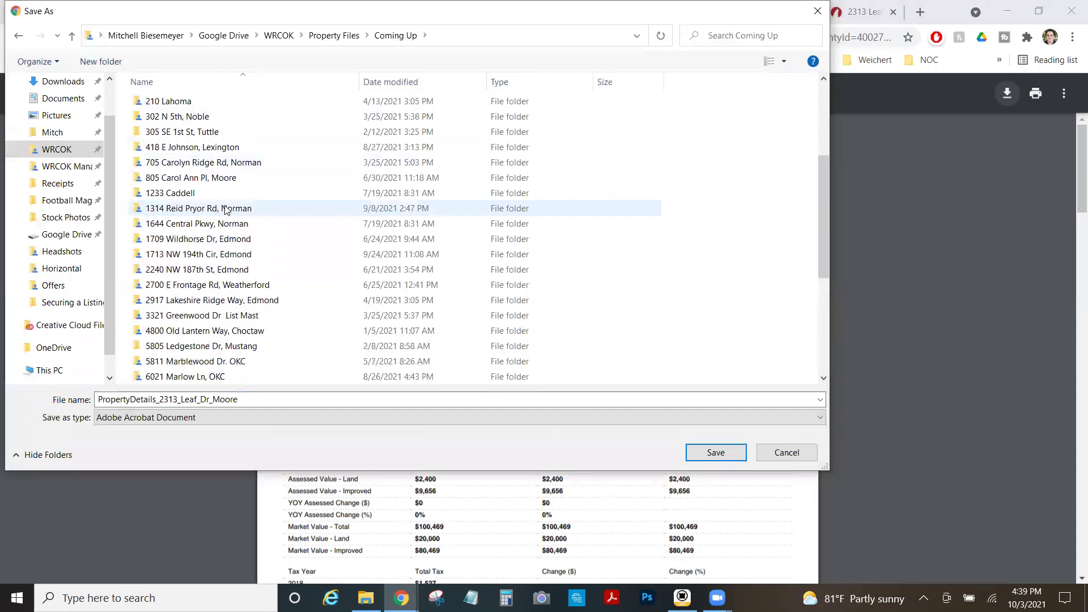
pyautogui.click(57, 235)
pyautogui.doubleClick(179, 107)
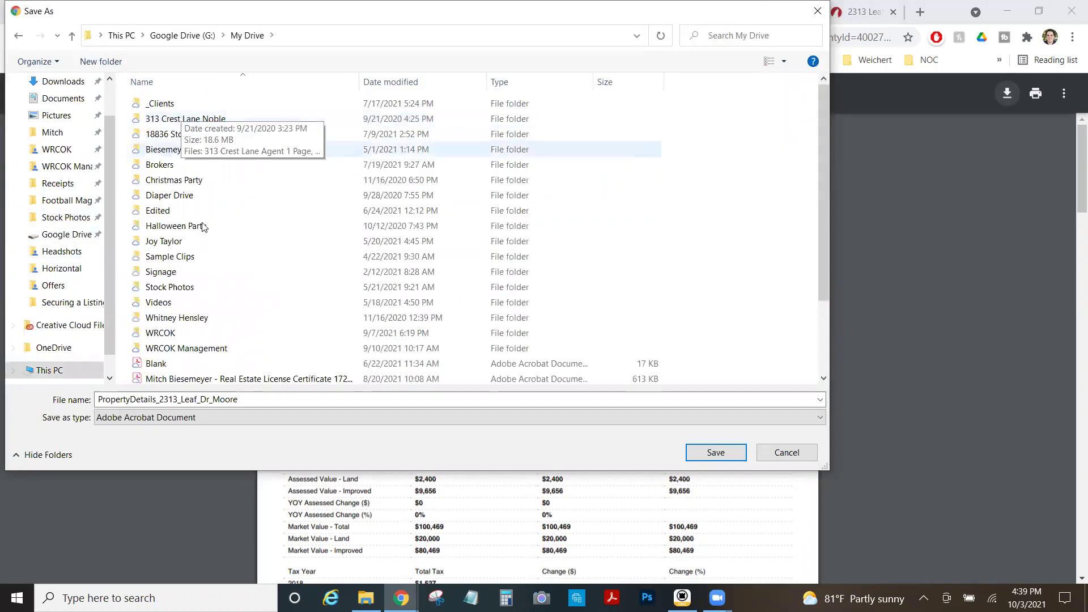
pyautogui.scroll(-2, 200, 245)
pyautogui.doubleClick(199, 240)
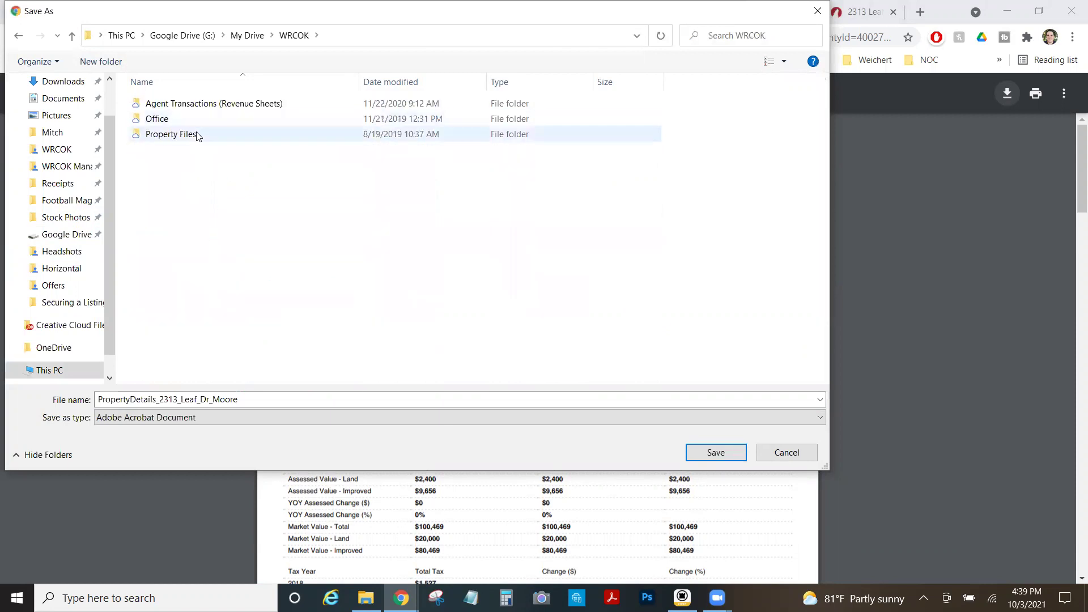
pyautogui.doubleClick(260, 135)
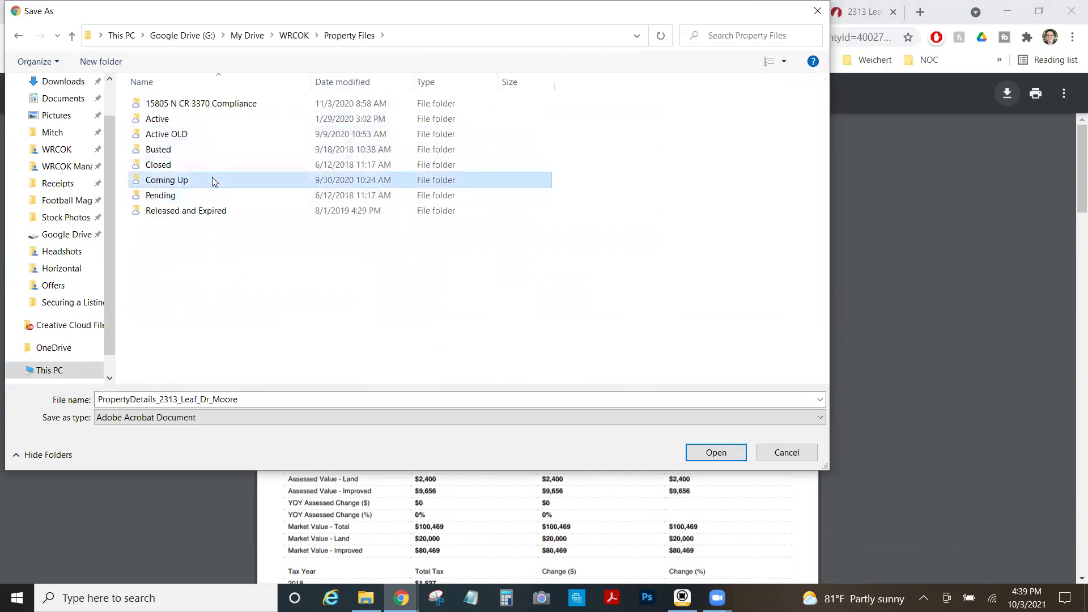
pyautogui.doubleClick(212, 179)
pyautogui.scroll(-2, 207, 229)
pyautogui.scroll(-1, 278, 299)
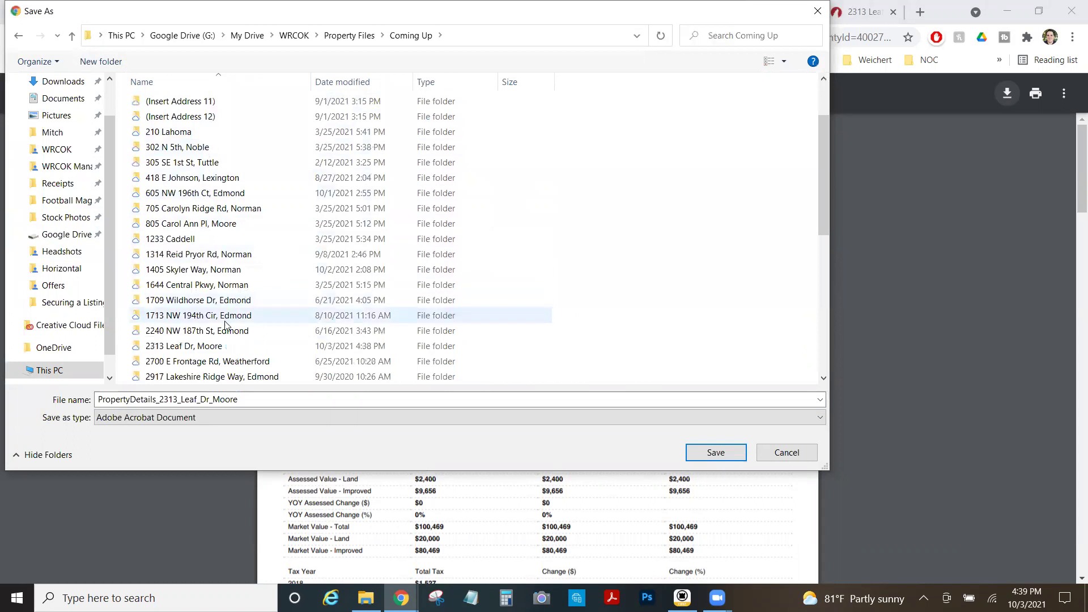
pyautogui.click(222, 345)
pyautogui.press('Return')
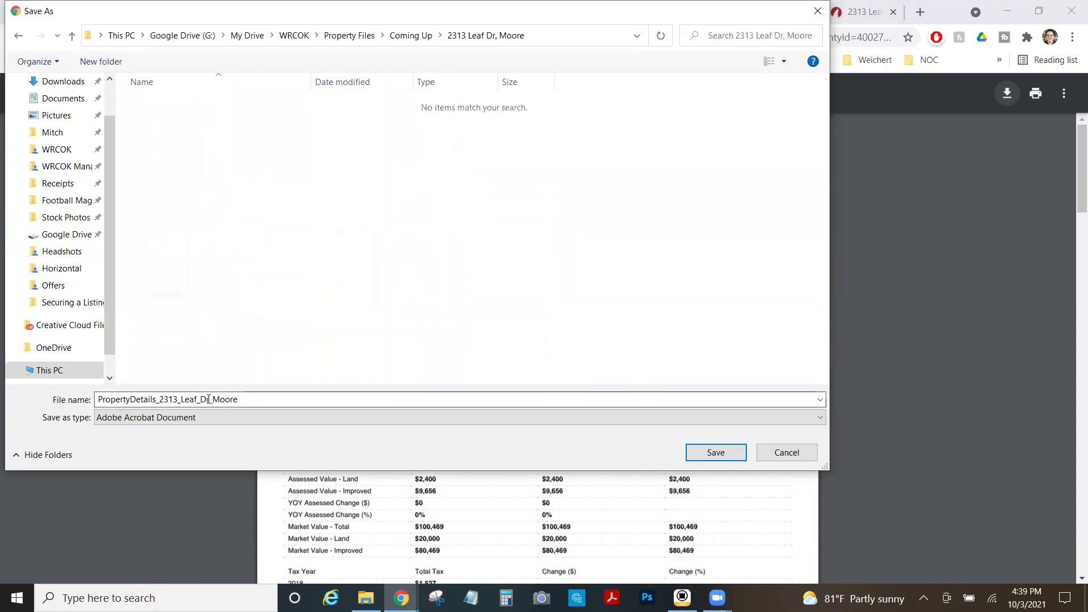
# Save the PDF with a name starting '2313' and tick the Realist report item DONE in A5.
pyautogui.doubleClick(223, 398)
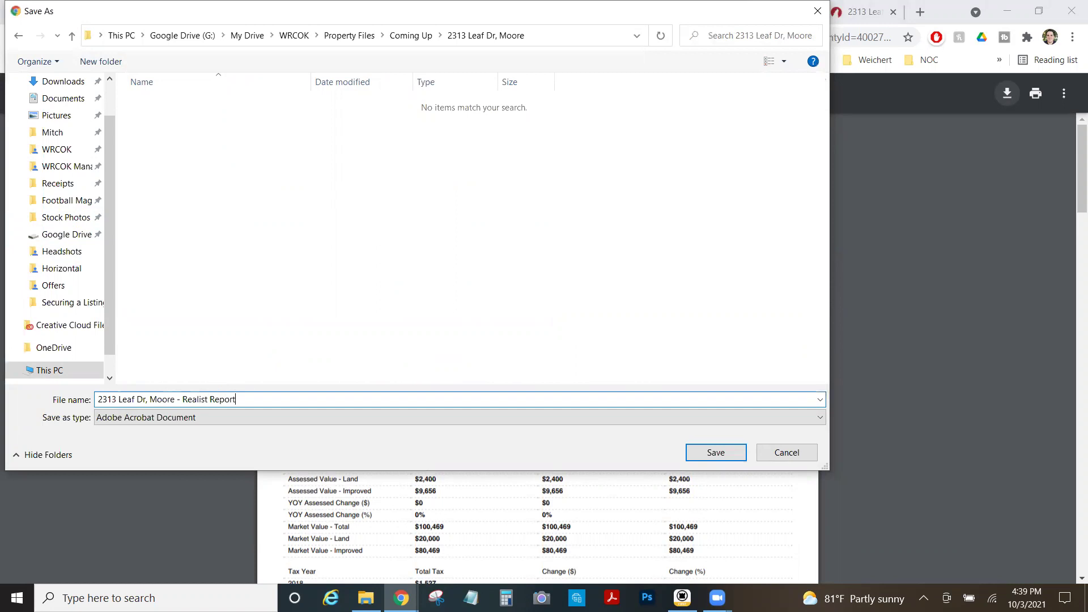
pyautogui.press('Return')
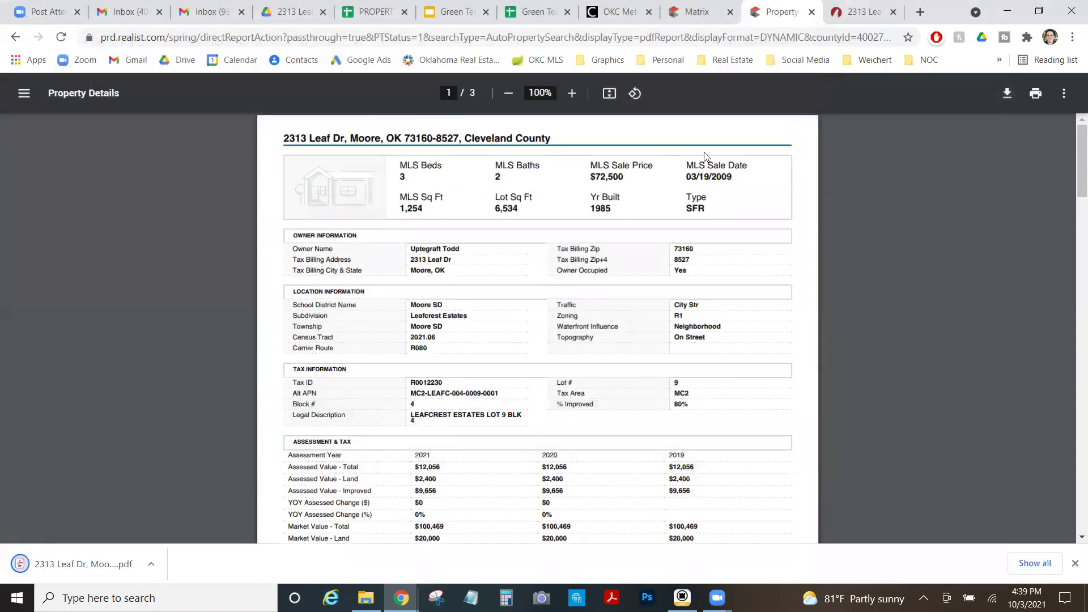
pyautogui.click(380, 17)
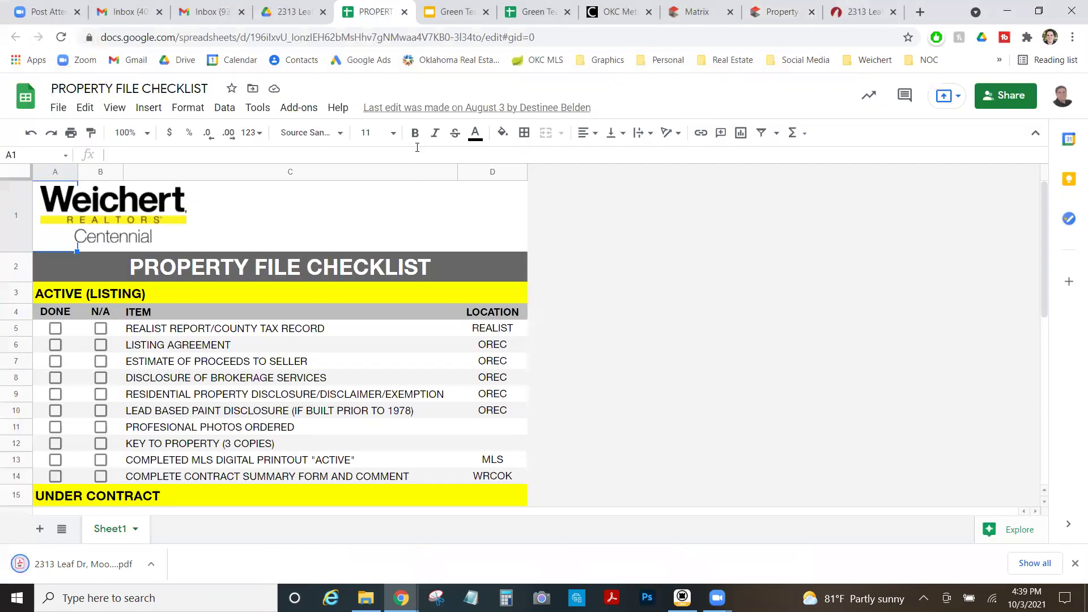
pyautogui.click(57, 330)
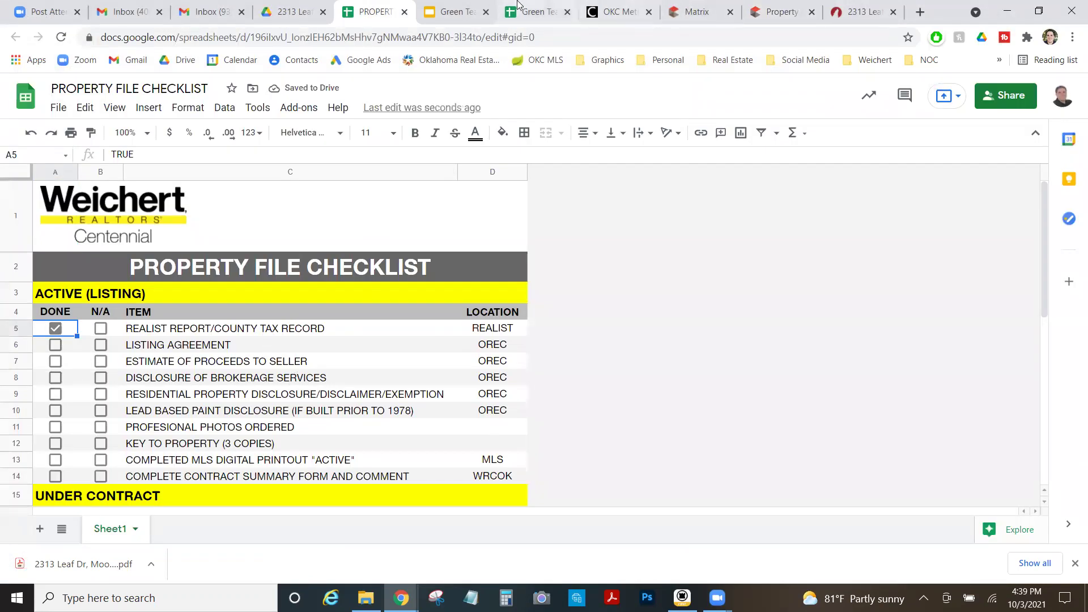
pyautogui.click(839, 11)
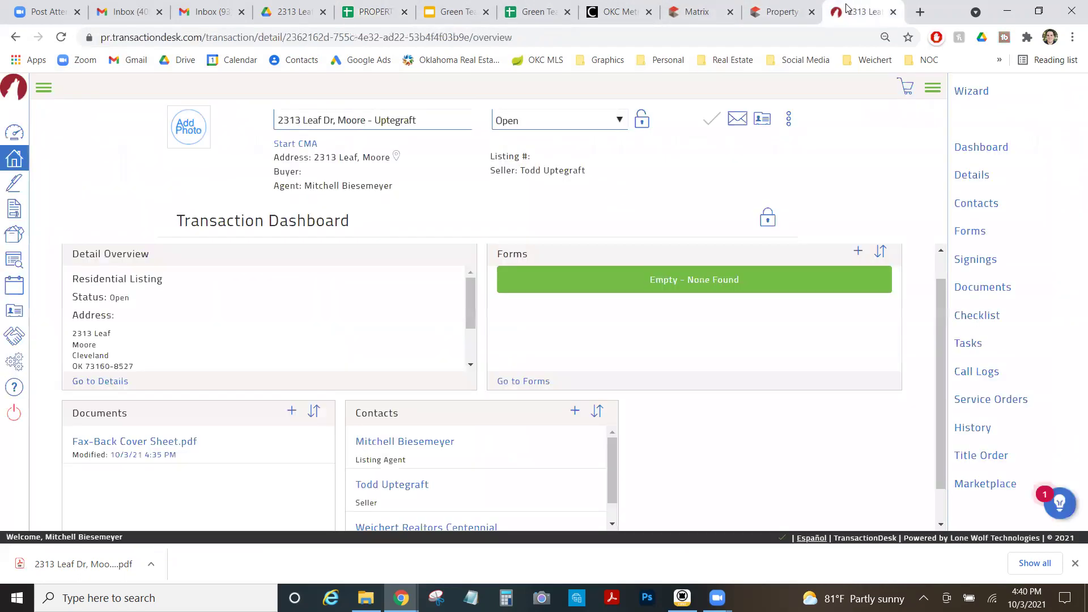
pyautogui.click(858, 251)
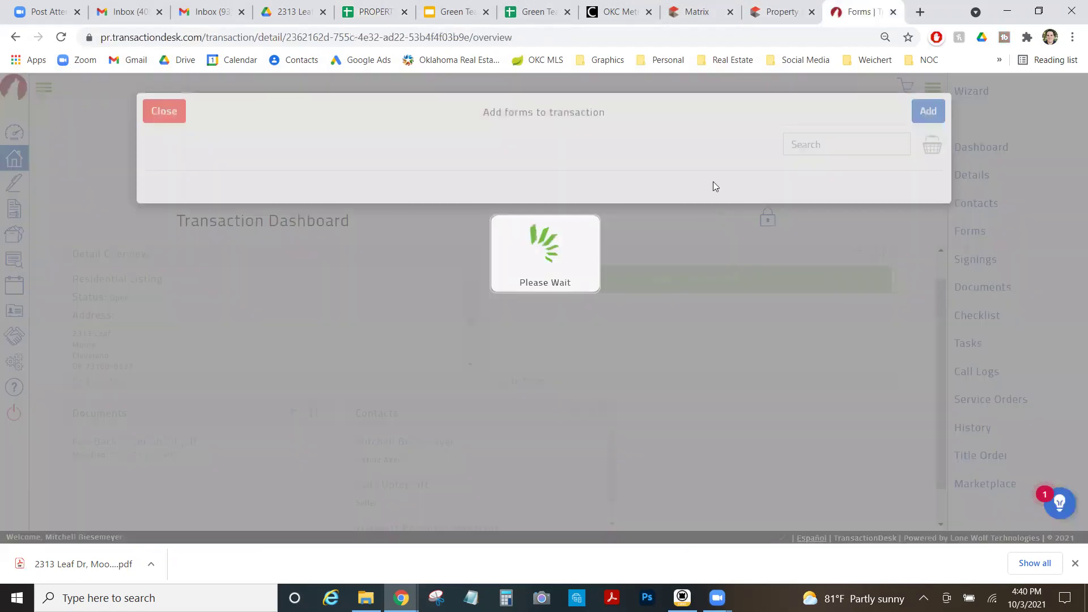
pyautogui.click(839, 144)
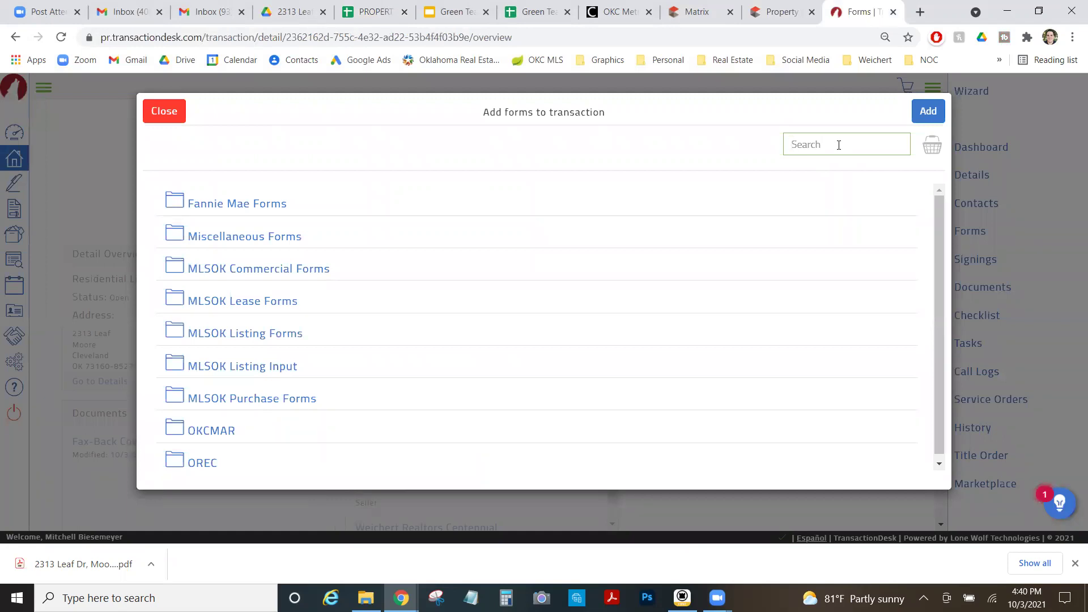
pyautogui.write('right to sell')
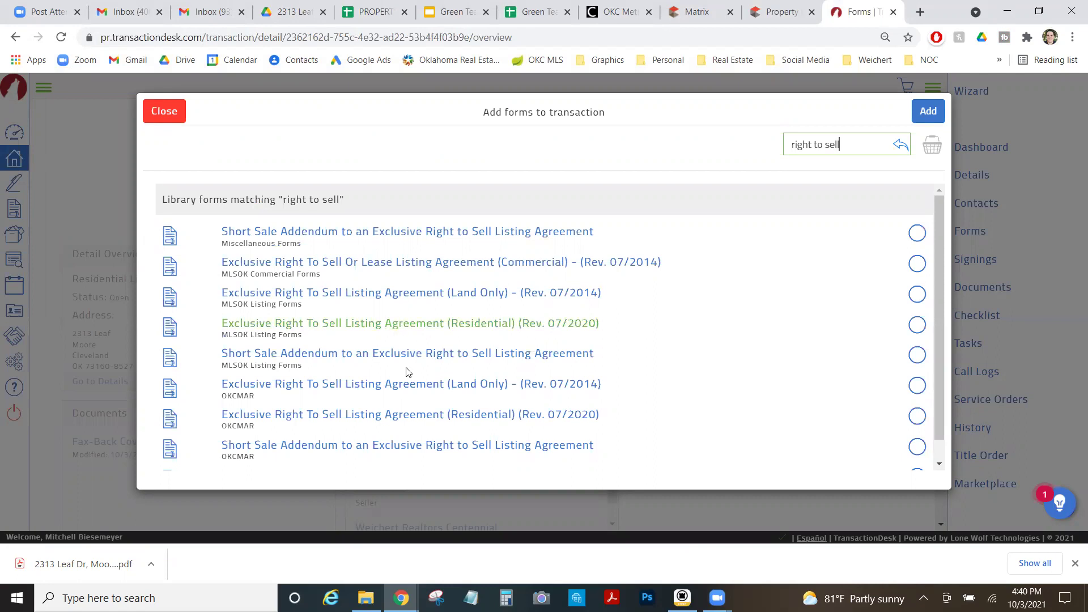
pyautogui.click(358, 419)
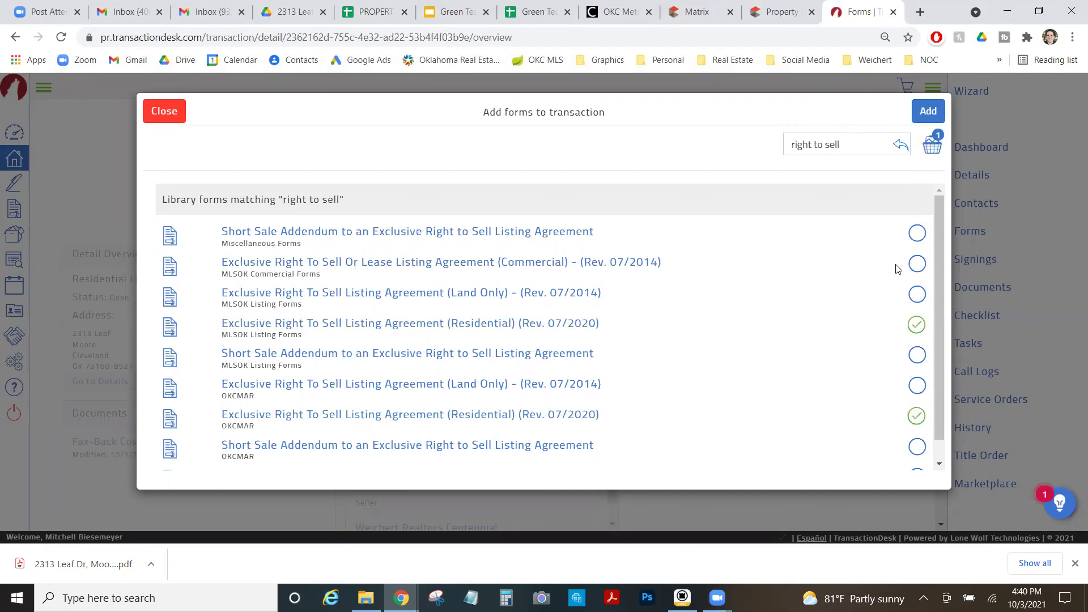
pyautogui.scroll(-1, 902, 280)
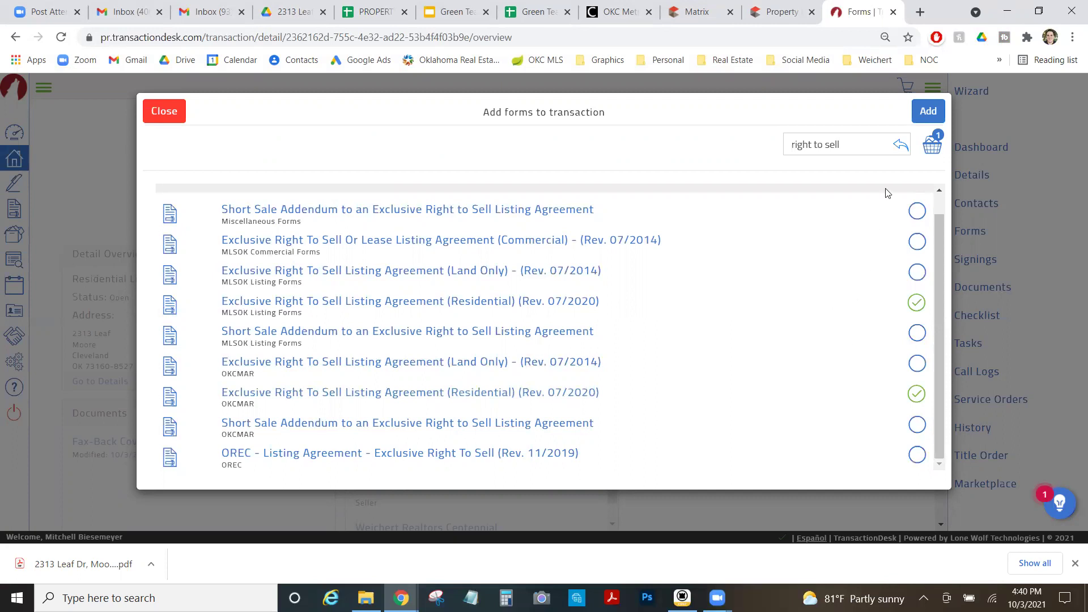
pyautogui.click(922, 118)
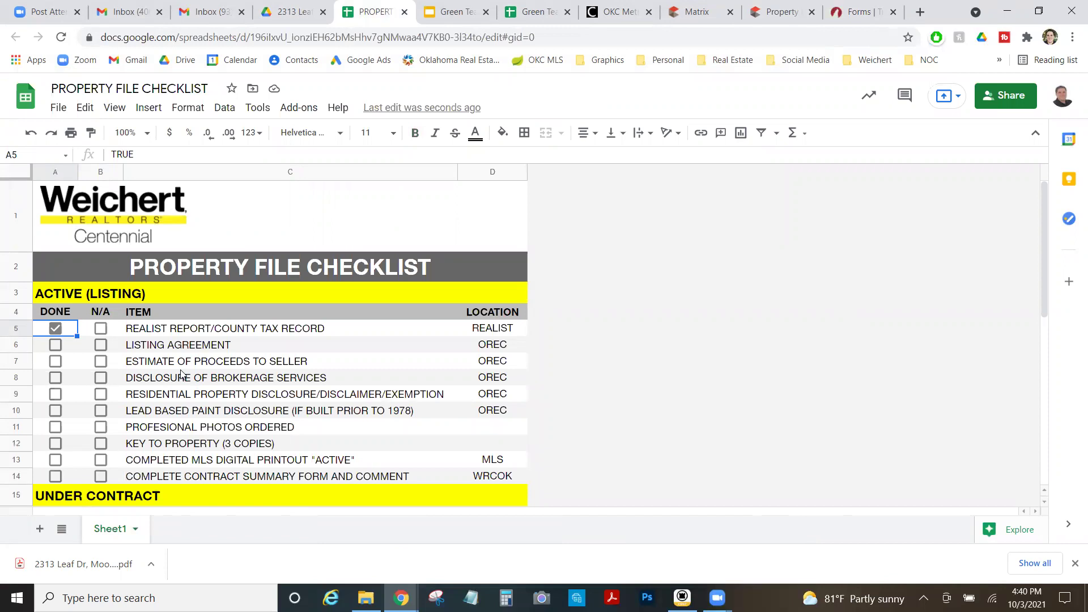
# Search the forms library for 'brokera' and add the Disclosure of Brokerage Service (Rev. 11/2013) form.
pyautogui.click(873, 6)
pyautogui.click(856, 257)
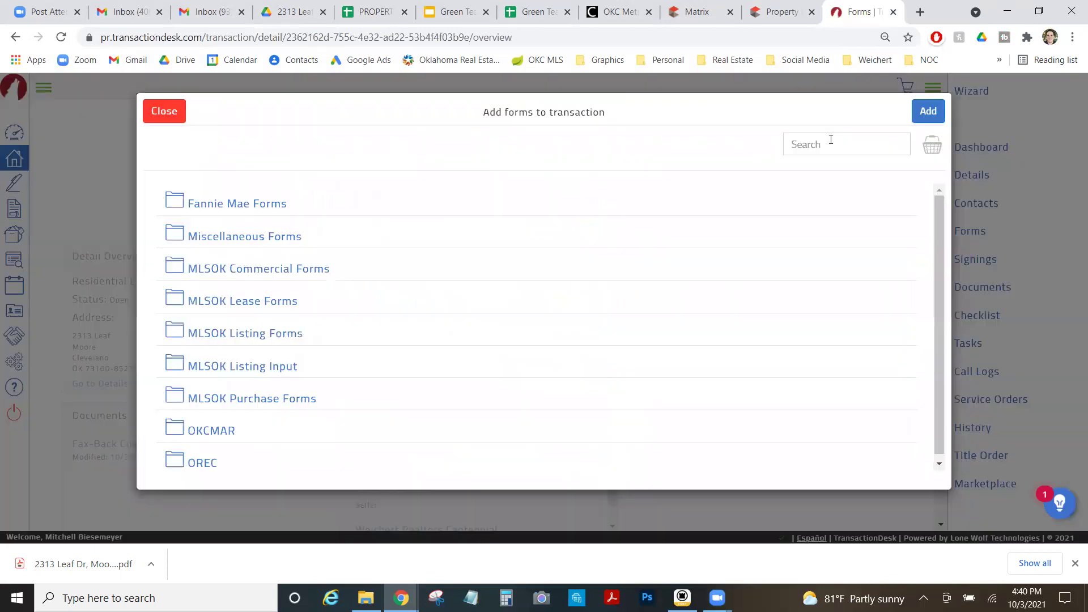
pyautogui.click(831, 140)
pyautogui.write('brokerage')
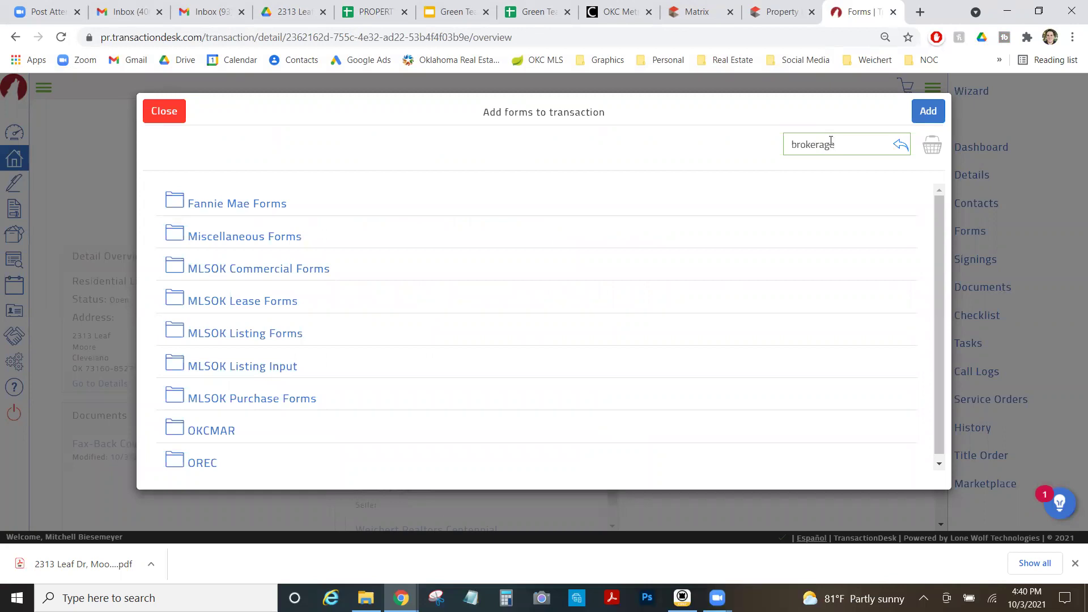
pyautogui.press('Return')
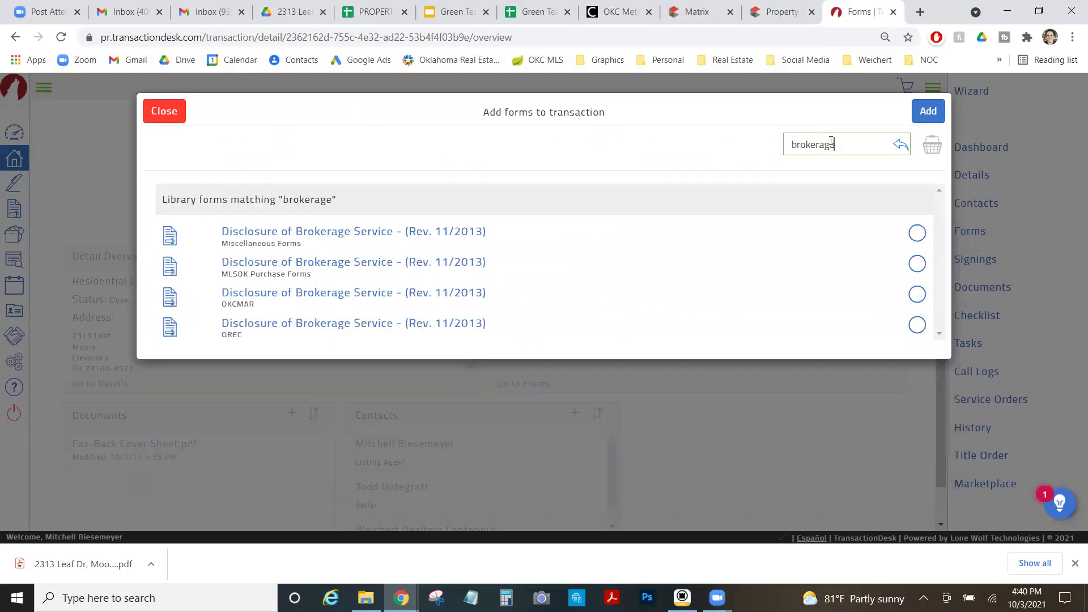
pyautogui.click(917, 325)
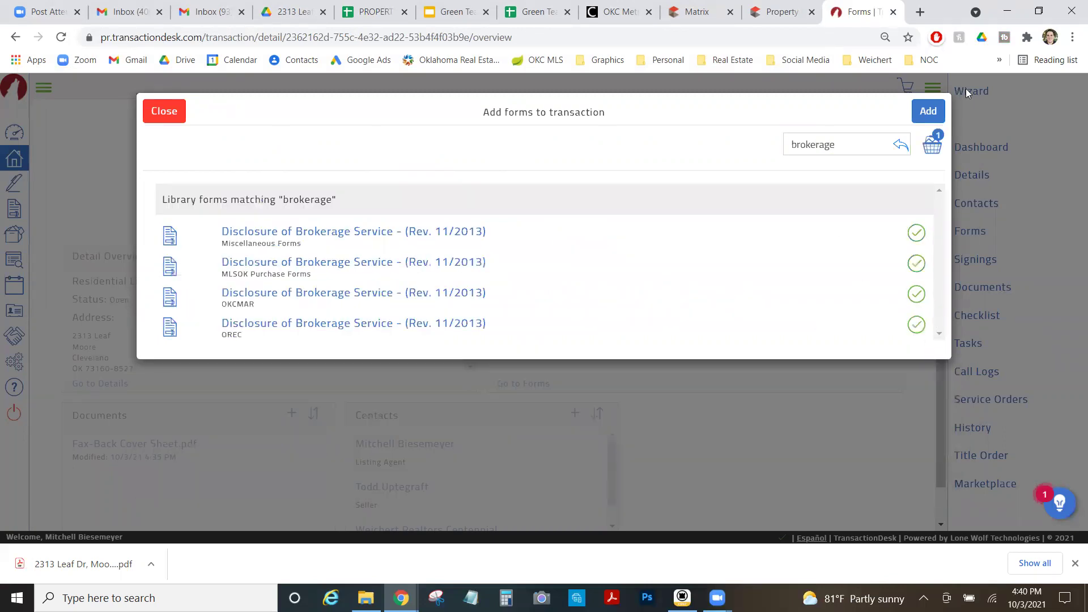
pyautogui.click(929, 119)
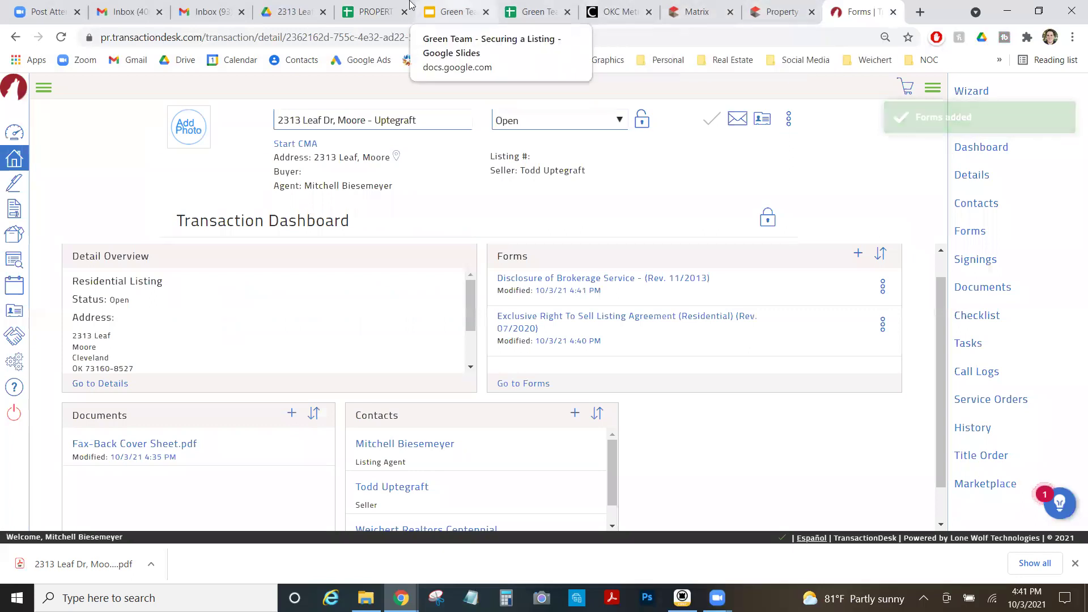
# Review the residential property disclosure item on the property file checklist, then return to the dashboard.
pyautogui.click(389, 7)
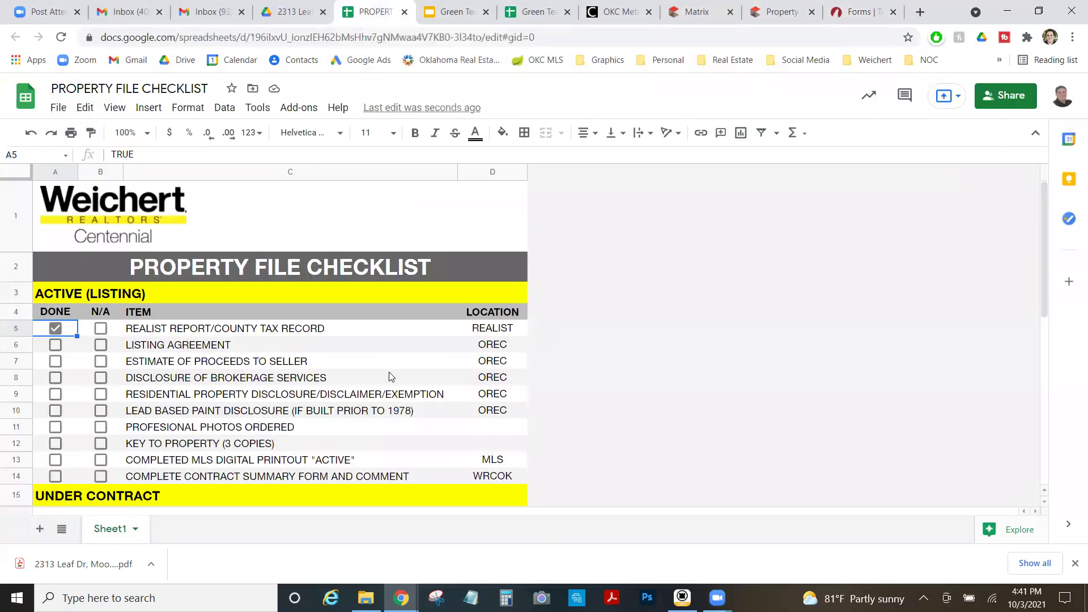
pyautogui.click(222, 397)
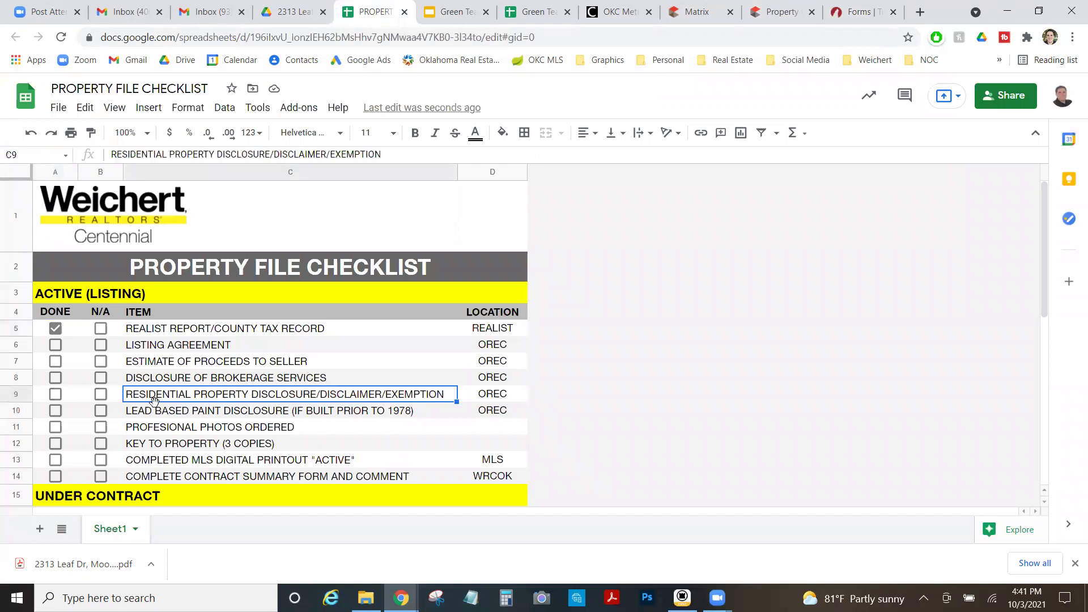
pyautogui.click(850, 11)
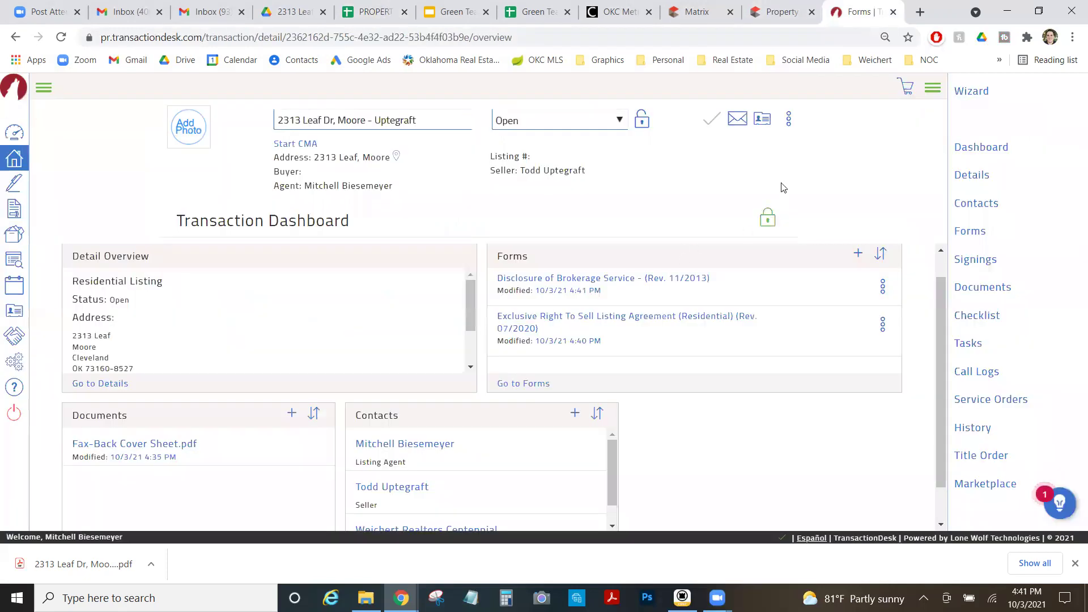
# Search 'property conditio' and add the Client Interactive Residential Property Condition Disclosure Statement (Rev. 11/2020).
pyautogui.click(858, 254)
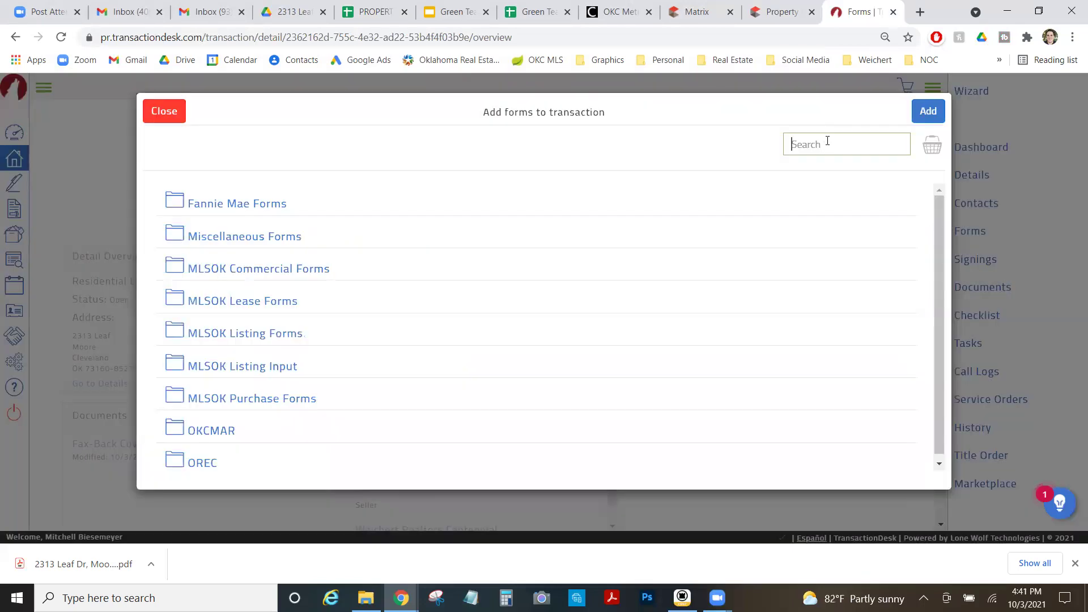
pyautogui.write('property condition')
pyautogui.press('Return')
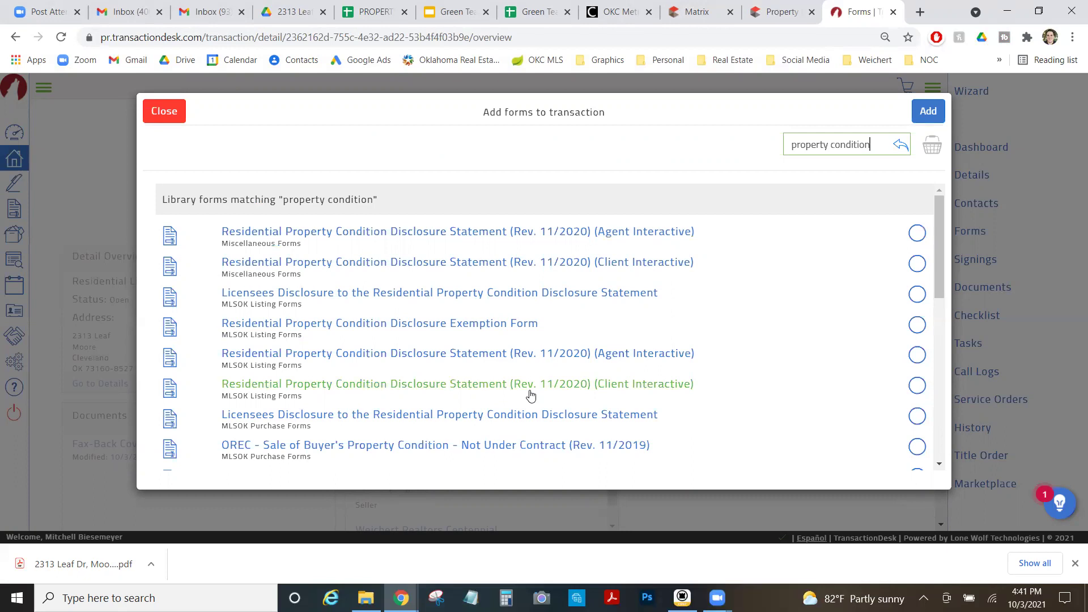
pyautogui.click(530, 395)
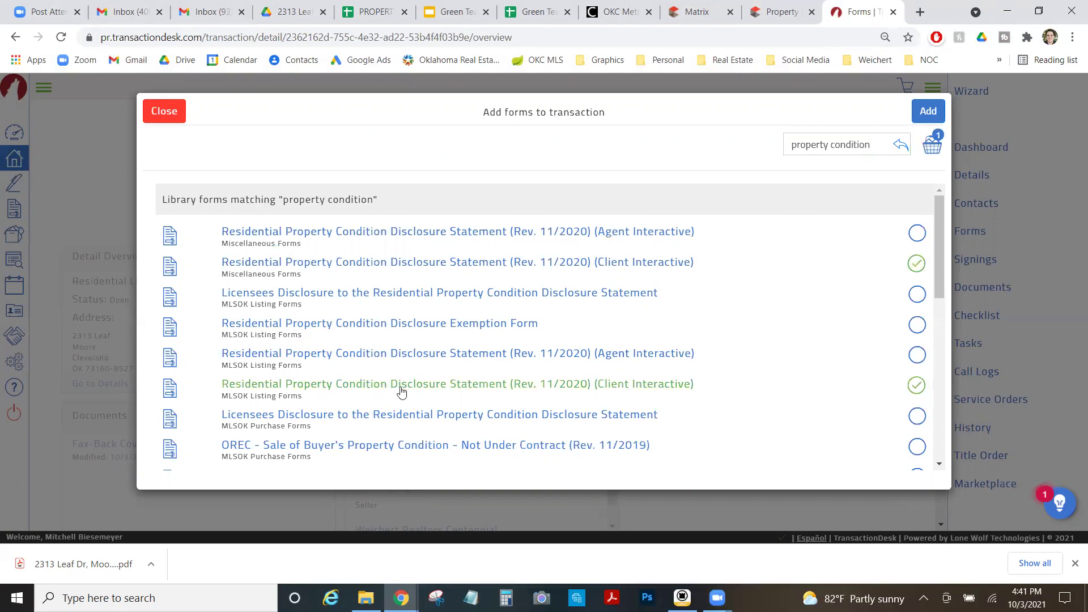
pyautogui.click(913, 114)
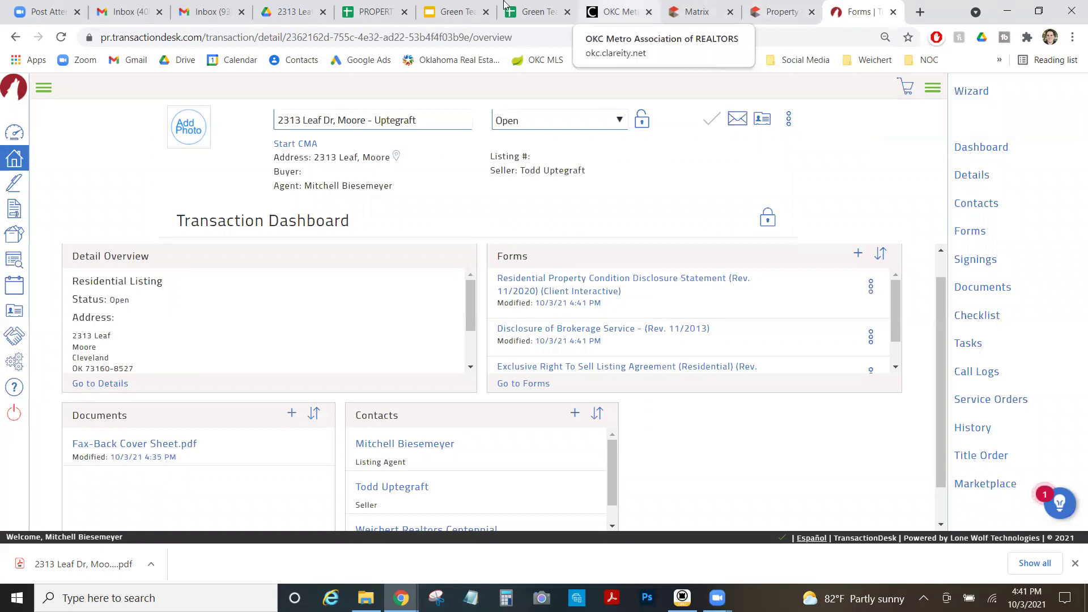
# Check the year built on the MLS listing, then tick N/A for the Lead Based Paint Disclosure in B10.
pyautogui.click(370, 8)
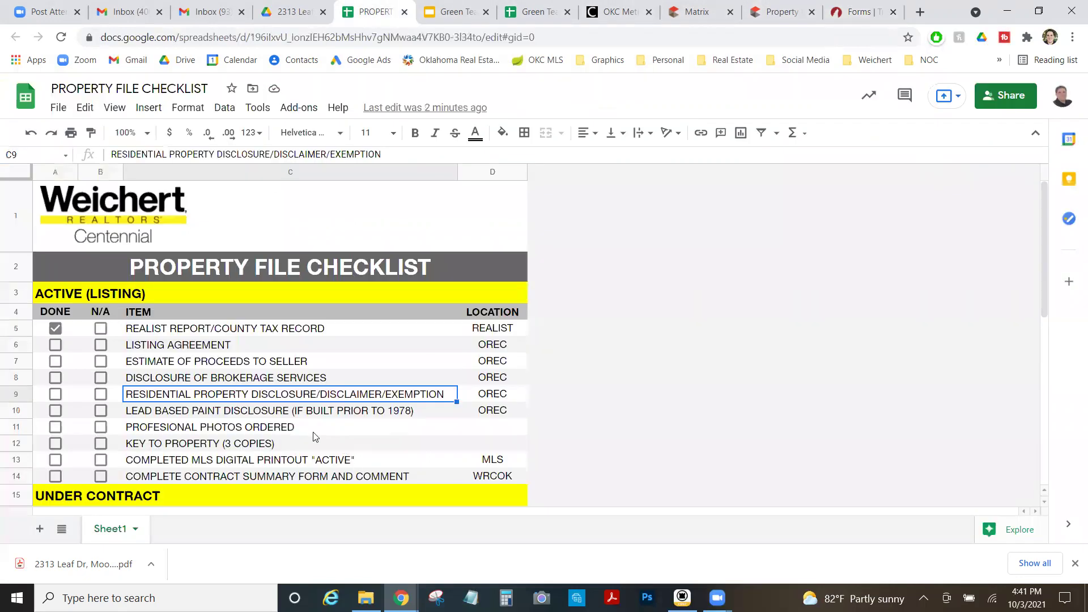
pyautogui.click(263, 413)
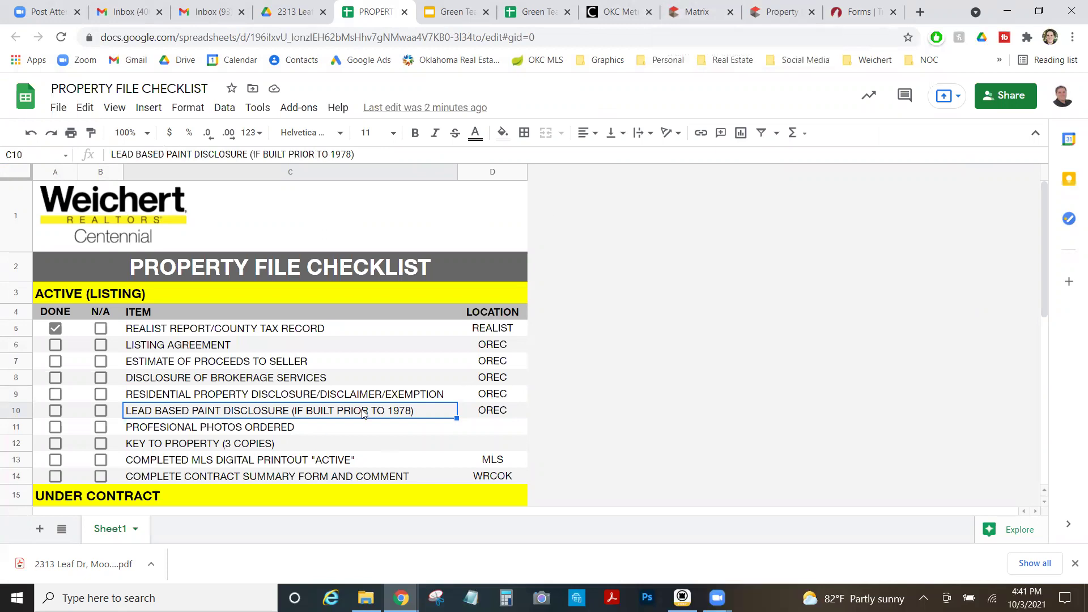
pyautogui.click(697, 12)
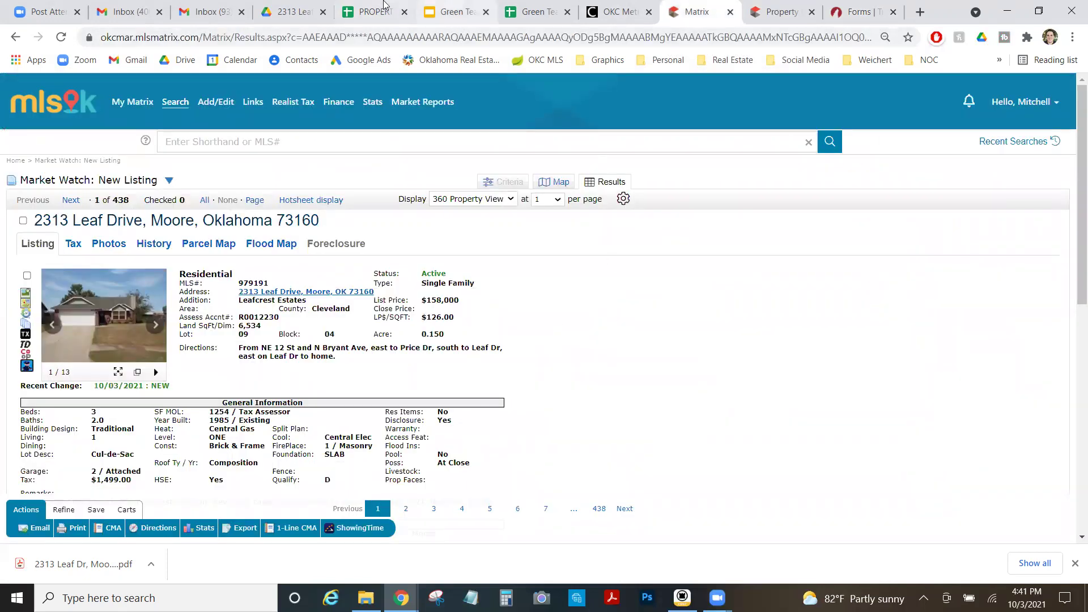
pyautogui.click(381, 6)
pyautogui.click(101, 410)
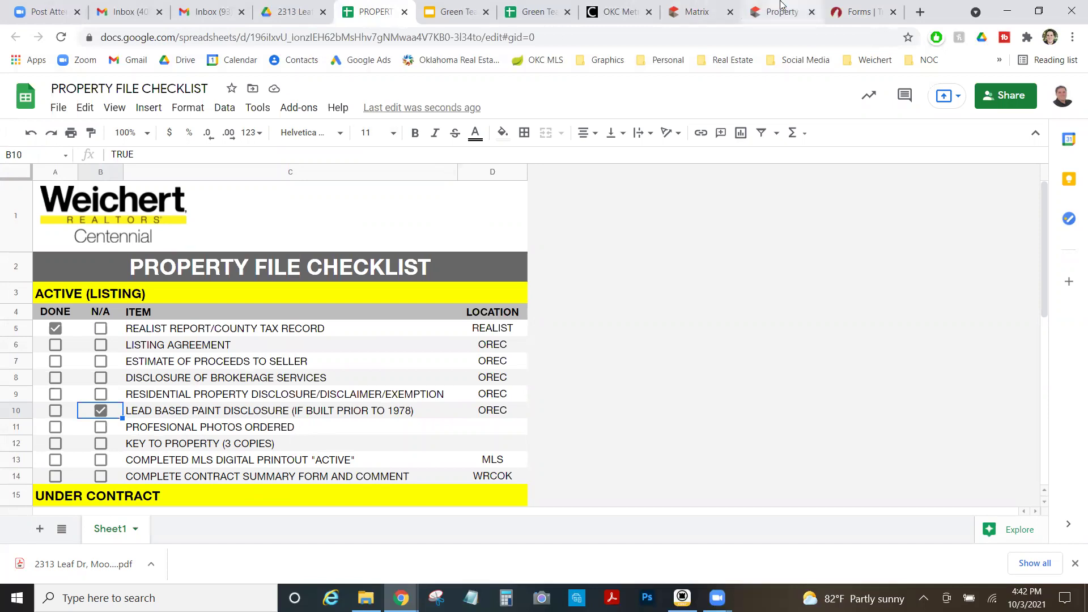
# Open the Exclusive Right To Sell listing agreement and append 'Dr' to the street address.
pyautogui.click(861, 12)
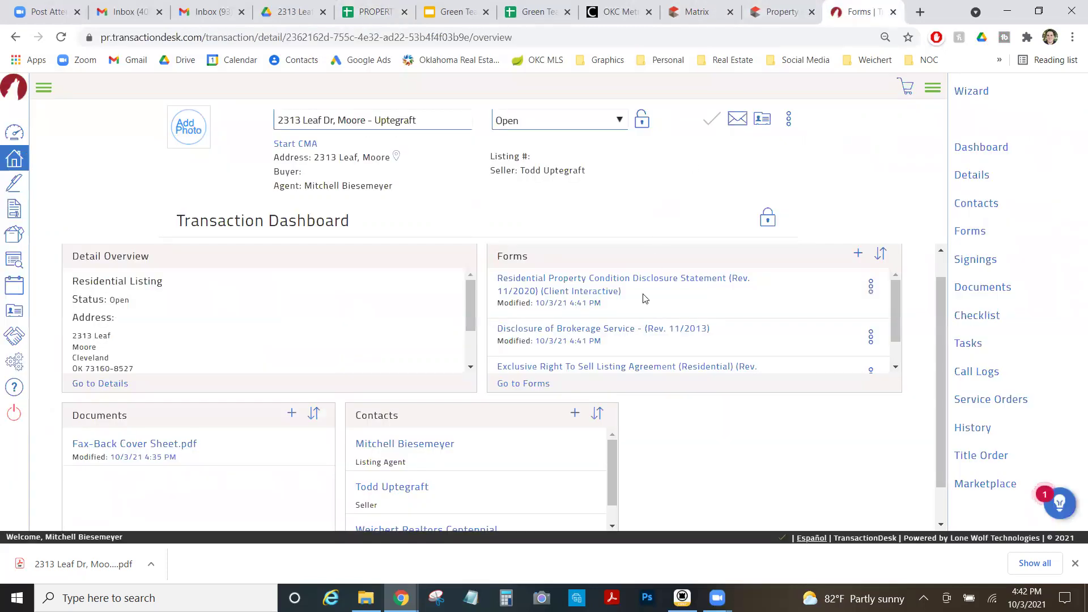
pyautogui.scroll(-1, 639, 334)
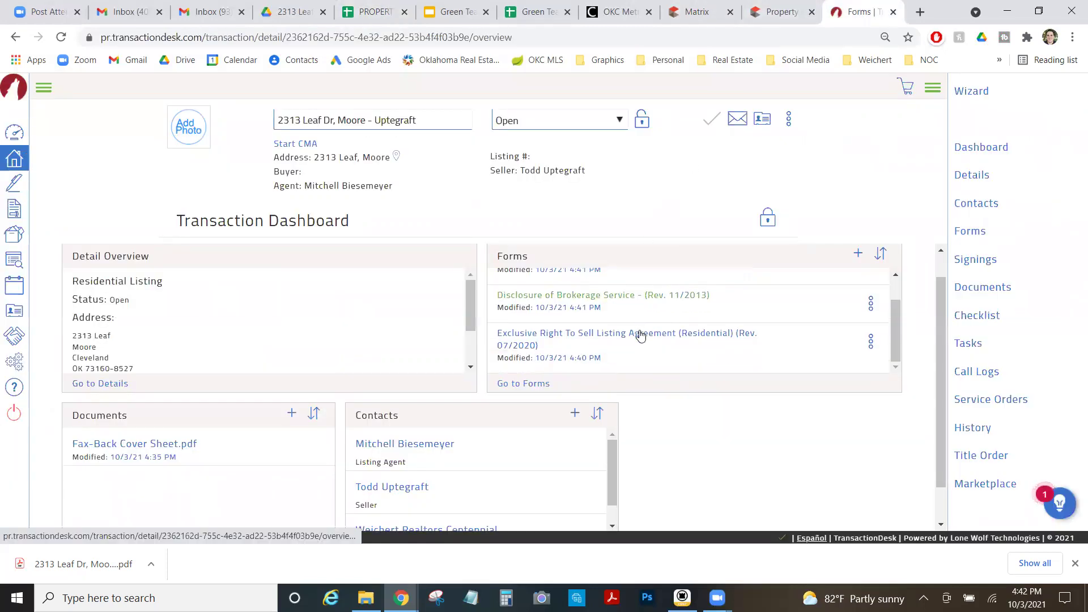
pyautogui.click(640, 335)
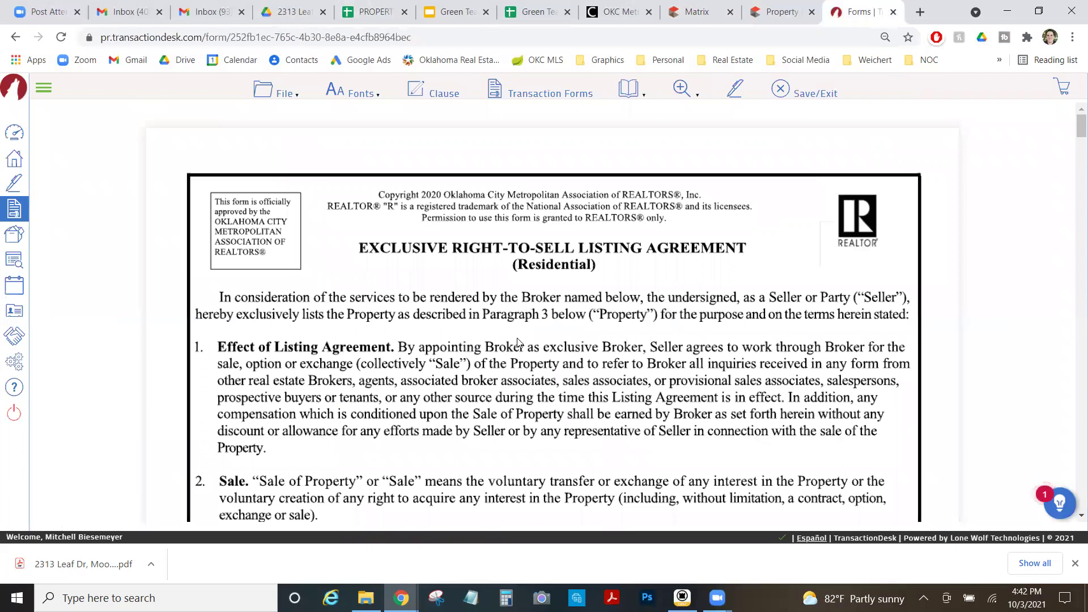
pyautogui.scroll(-6, 517, 340)
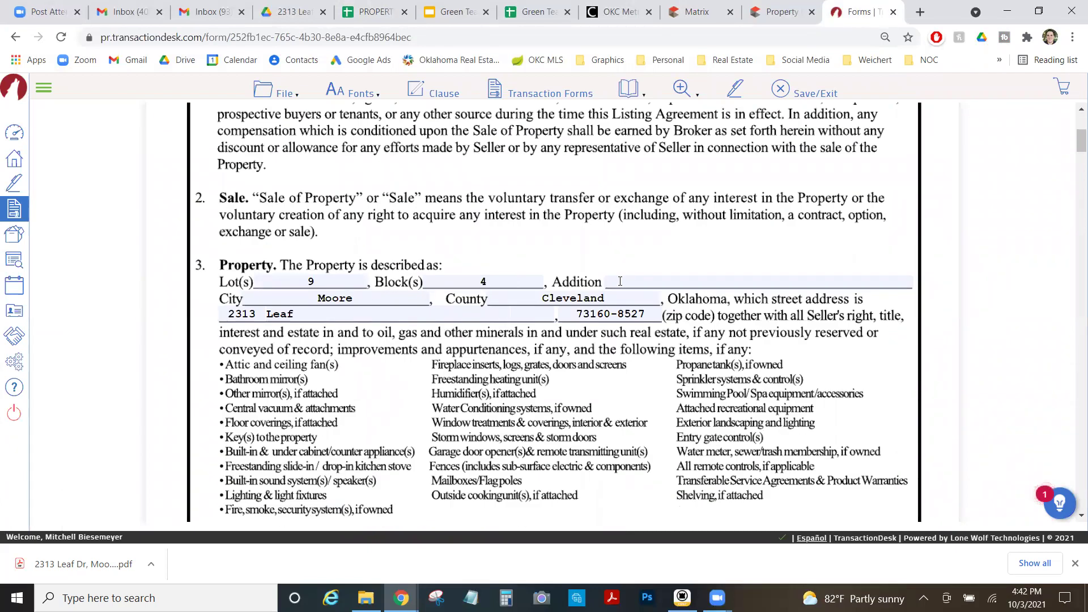
pyautogui.click(370, 314)
pyautogui.write('Dr')
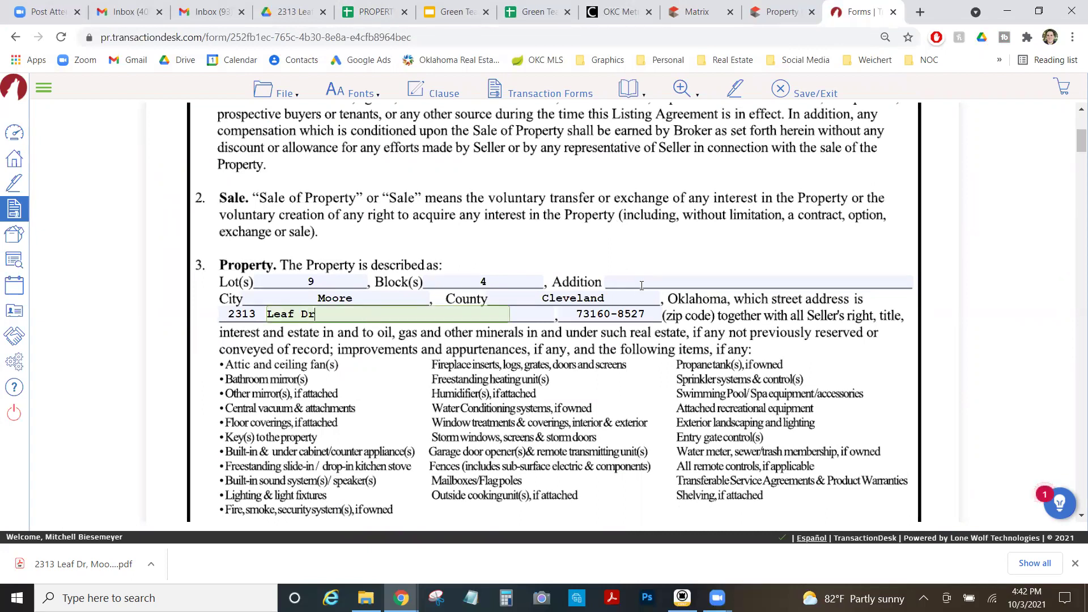
# Paste the legal description into Addition and trim ' LOT 9 BLK 4', leaving LEAFCREST ESTATES.
pyautogui.click(642, 284)
pyautogui.write('LEAFCREST ESTATES LOT 9 BLK 4')
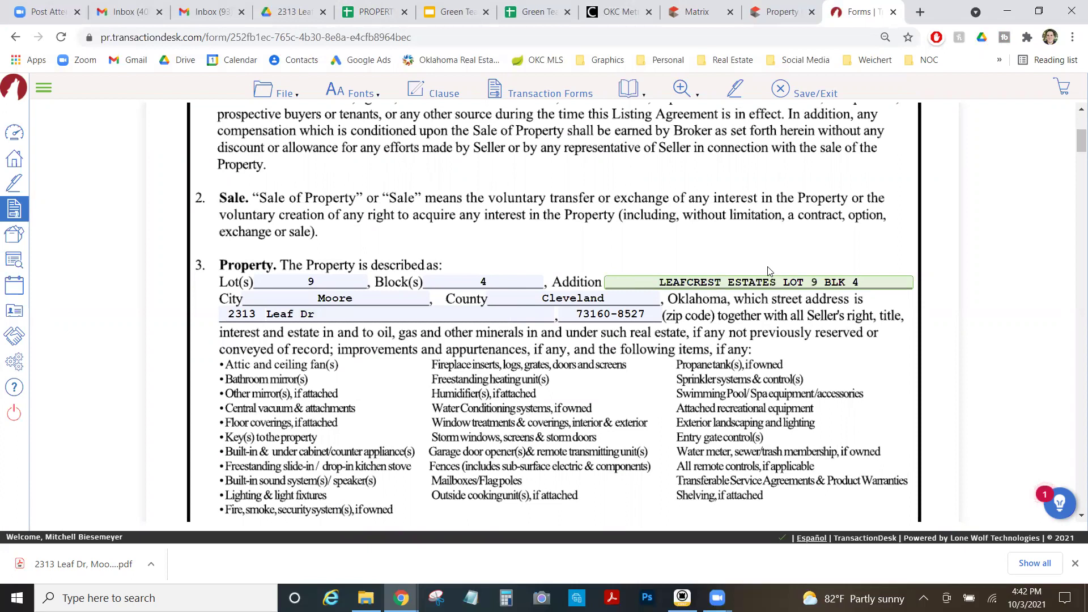
pyautogui.keyDown('shift'); pyautogui.click(906, 287); pyautogui.keyUp('shift')
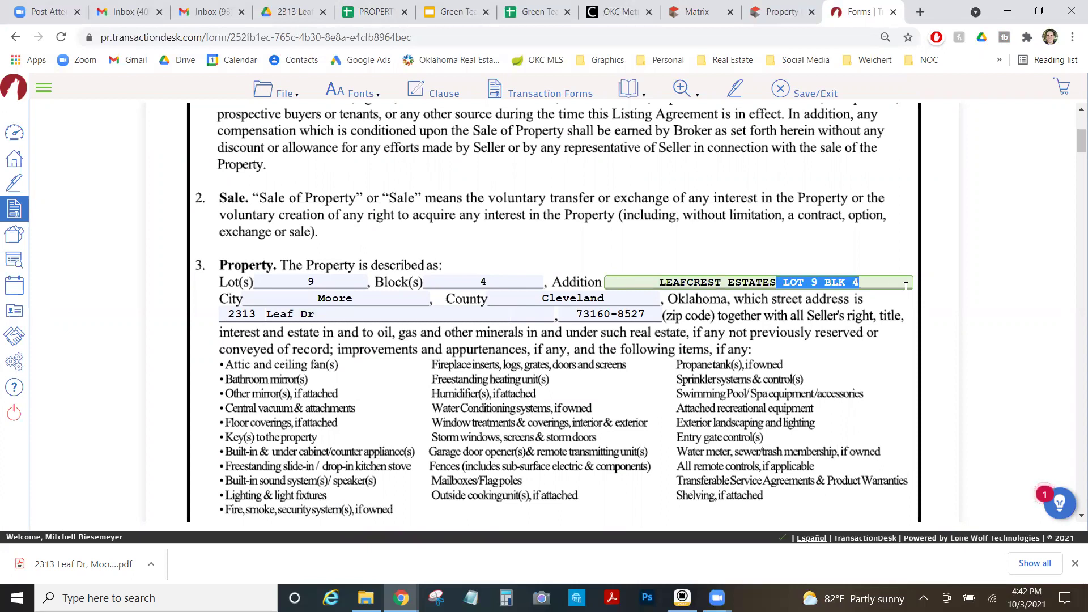
pyautogui.press('BackSpace')
pyautogui.click(535, 395)
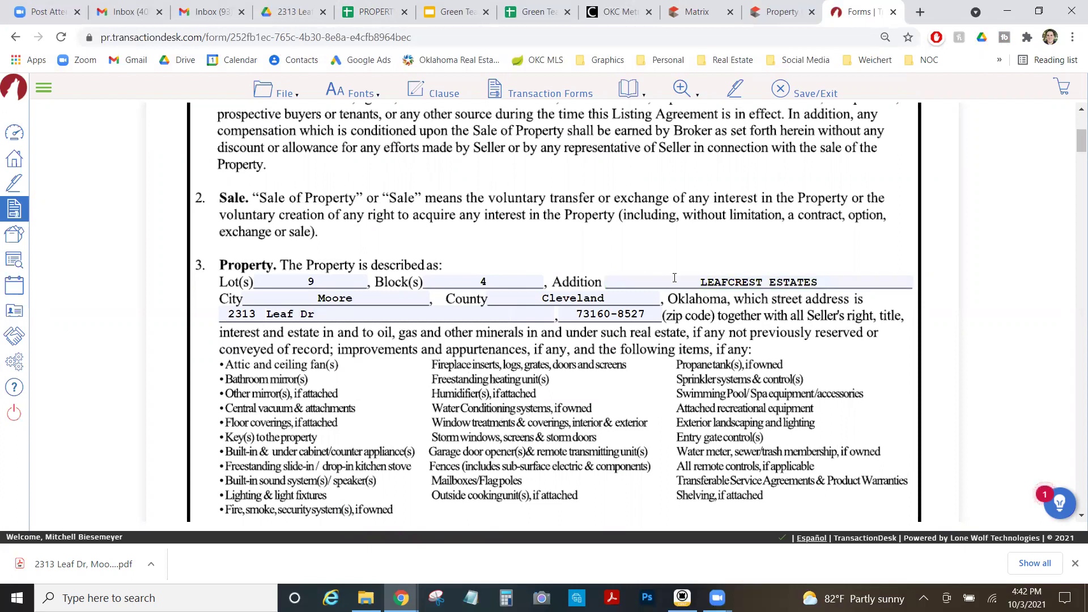
pyautogui.scroll(-2, 594, 386)
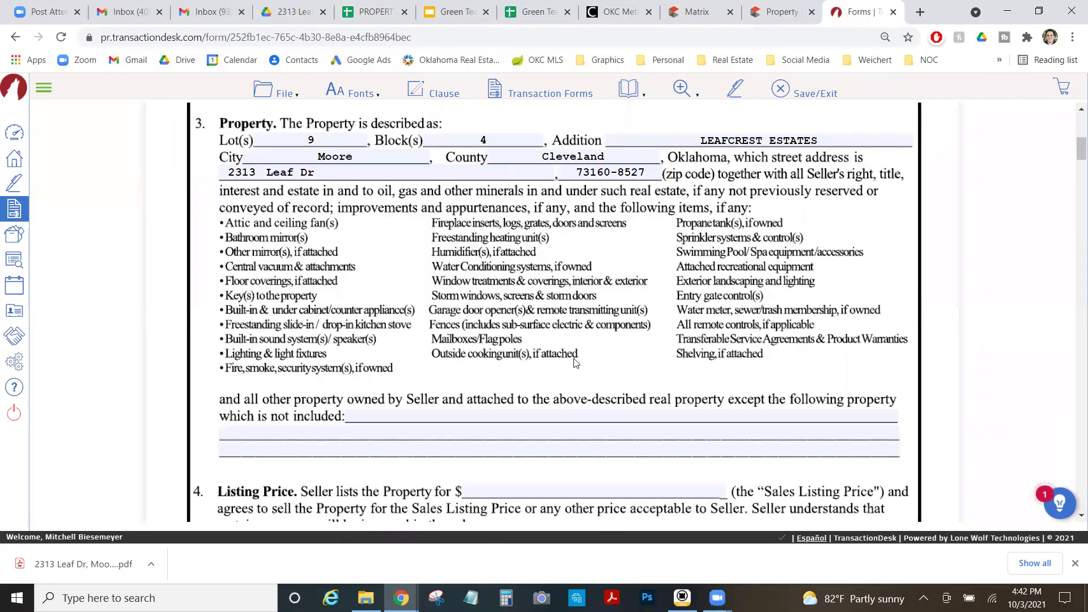
pyautogui.scroll(-2, 575, 363)
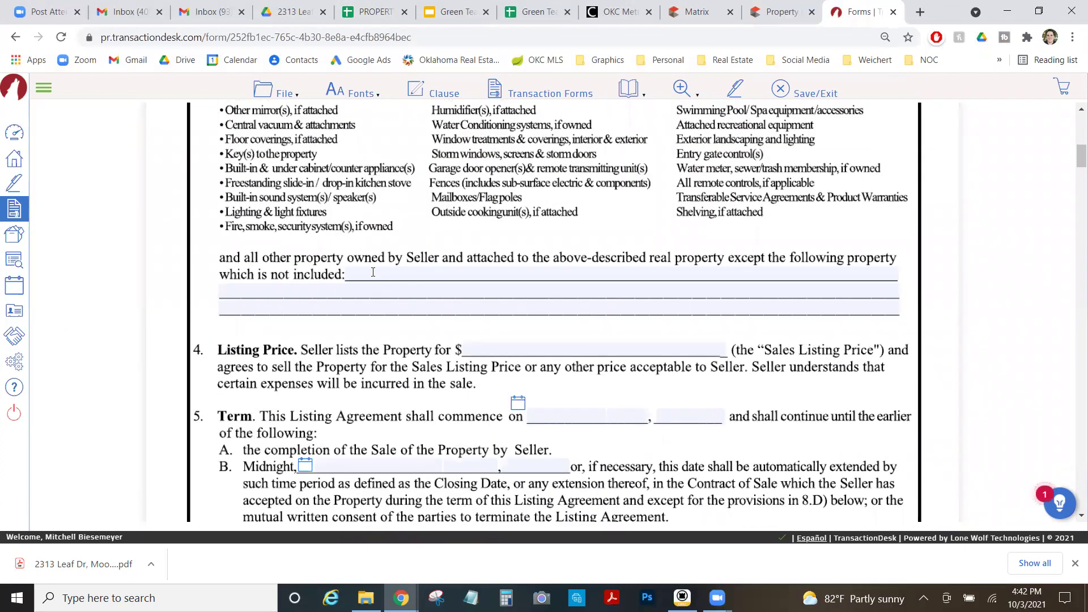
pyautogui.scroll(3, 413, 285)
pyautogui.scroll(-3, 373, 266)
pyautogui.scroll(-1, 492, 339)
# Enter the $158,000 listing price from the MLS listing and set the term to commence October 3rd, 2021.
pyautogui.click(594, 279)
pyautogui.click(694, 11)
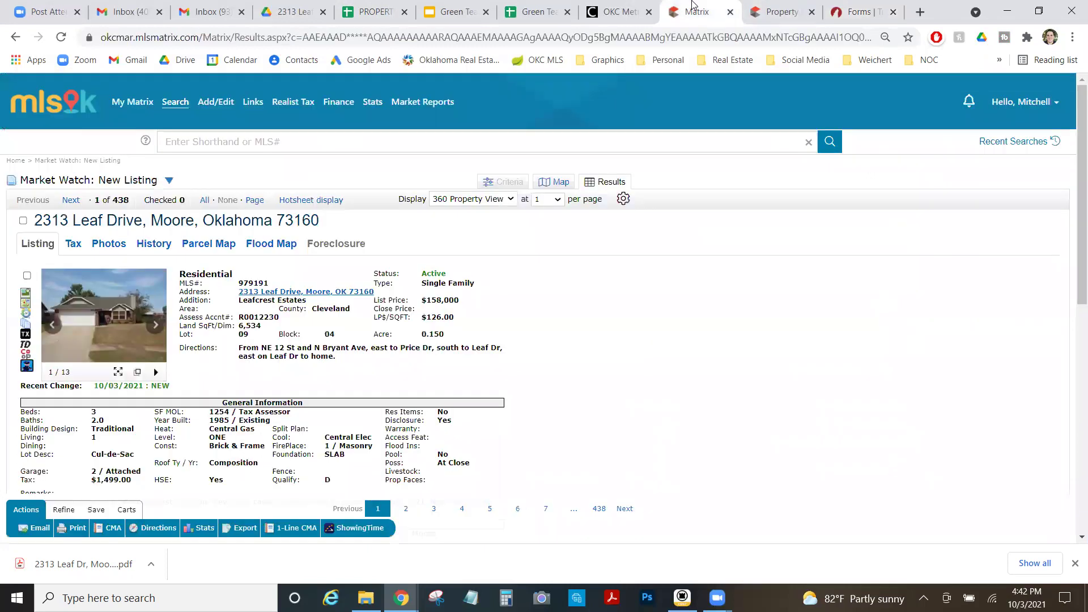
pyautogui.click(859, 11)
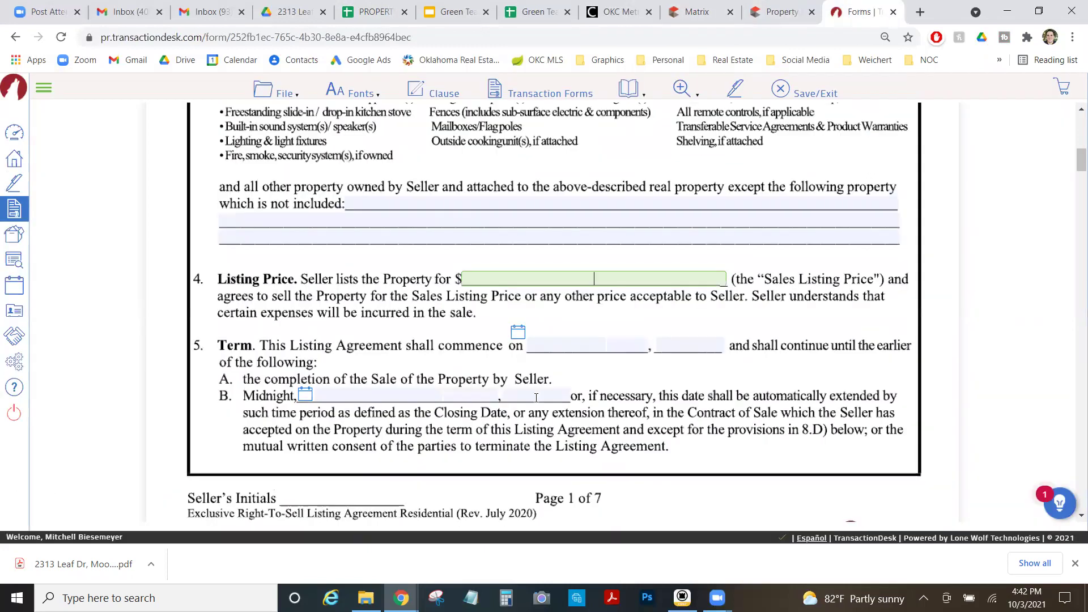
pyautogui.write('158,')
pyautogui.write('000')
pyautogui.click(437, 332)
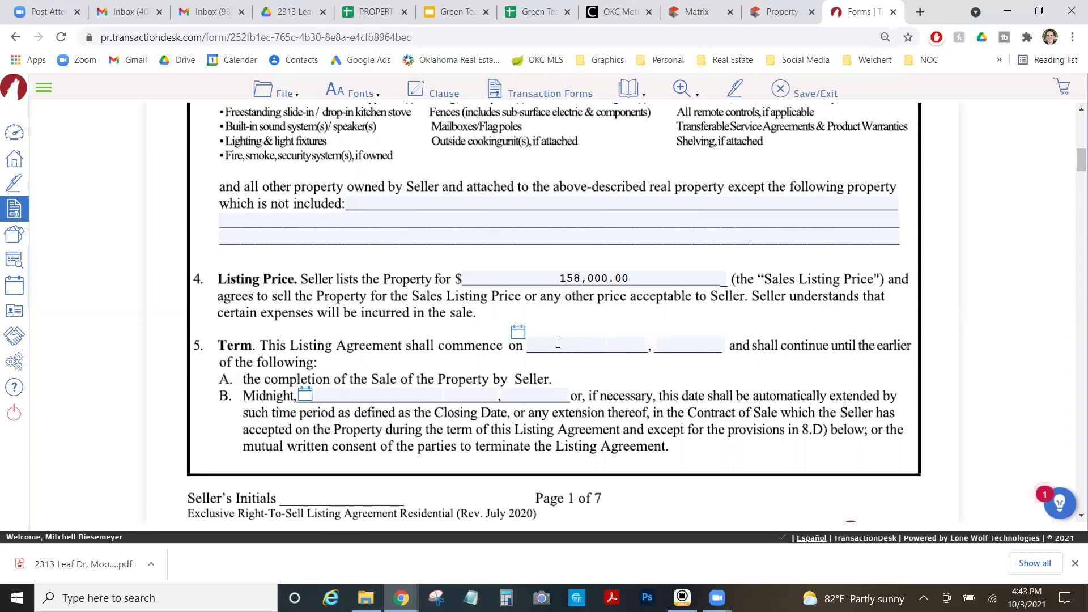
pyautogui.click(519, 332)
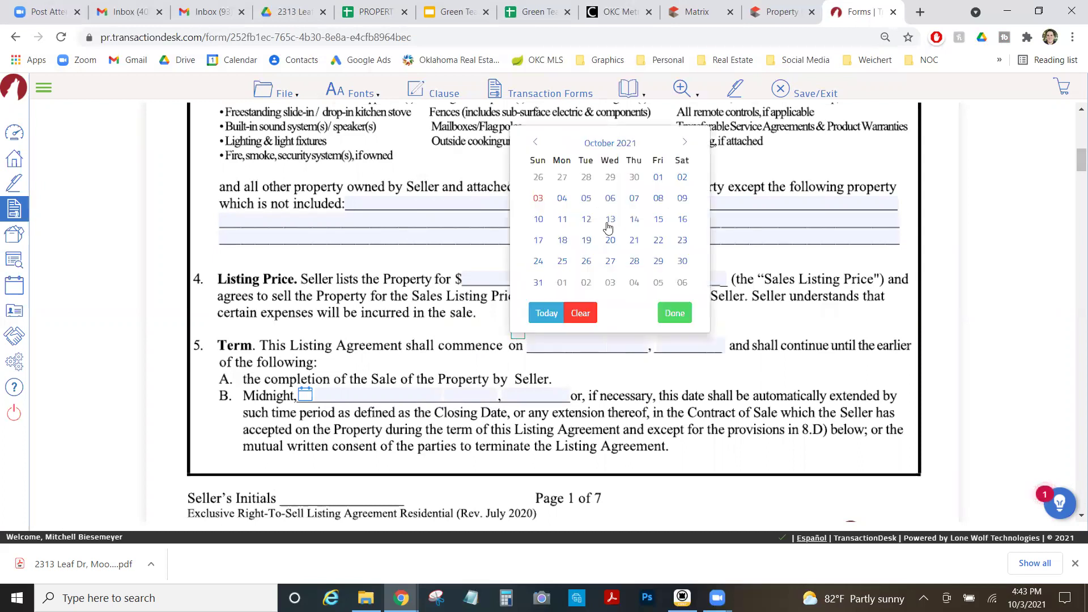
pyautogui.click(538, 198)
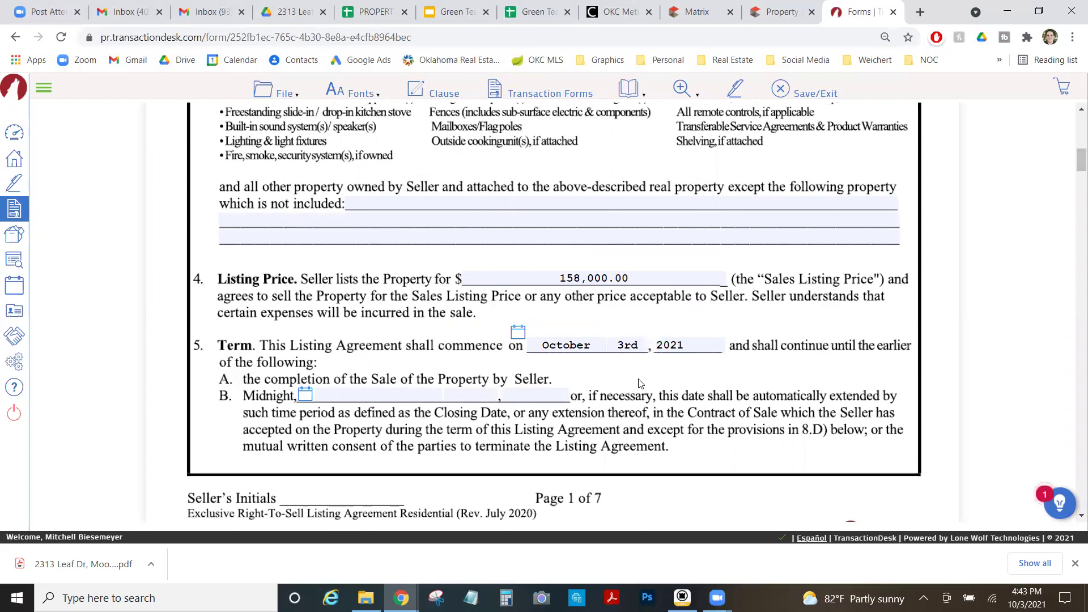
# Pick December 3rd, 2021 as the Midnight expiration date and review section 6.
pyautogui.scroll(-3, 270, 415)
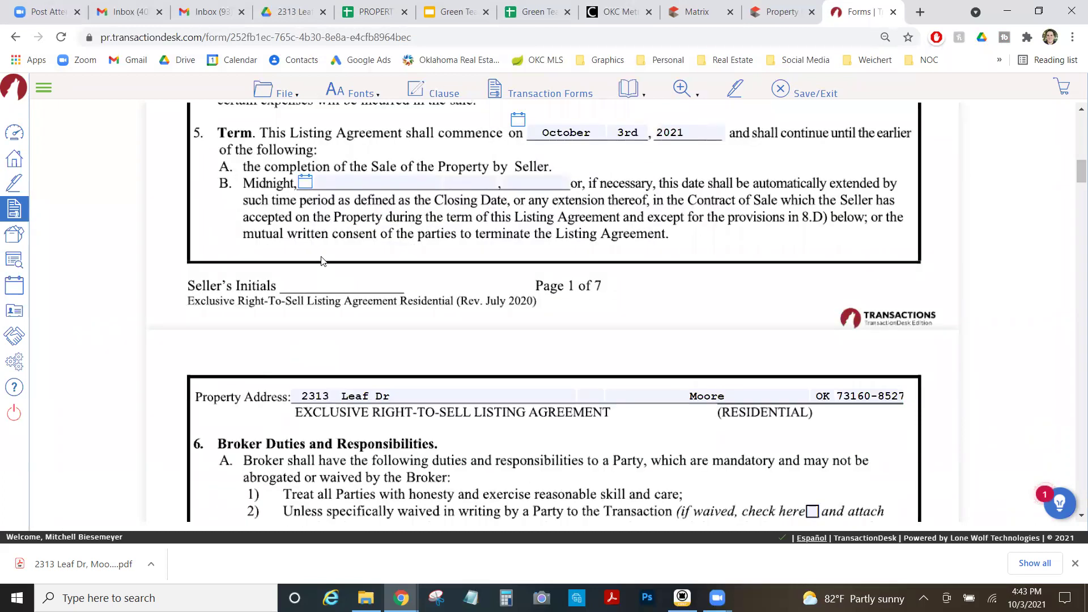
pyautogui.scroll(1, 288, 225)
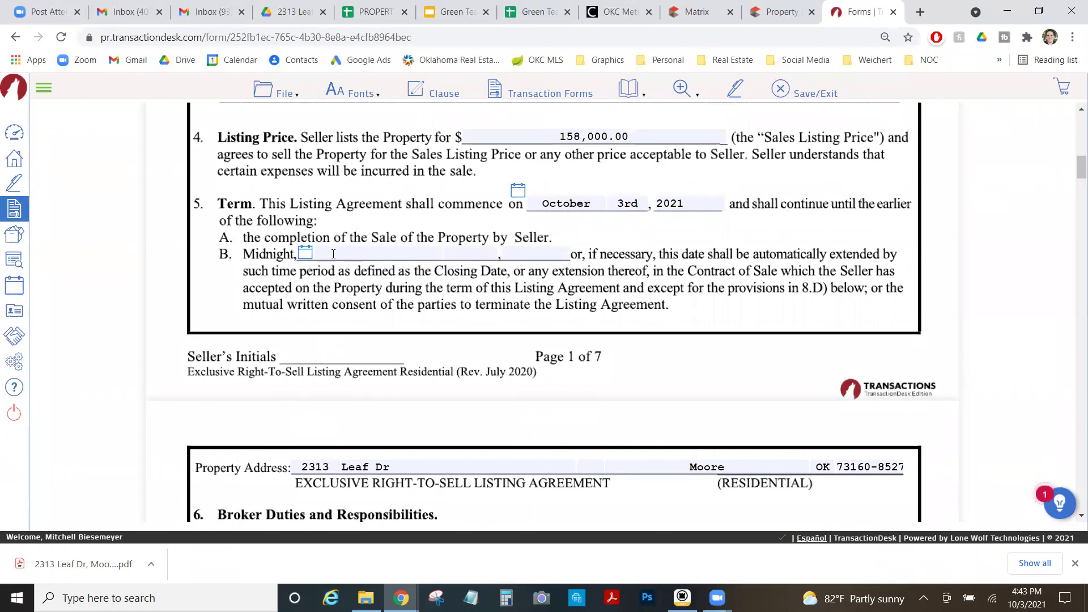
pyautogui.click(305, 253)
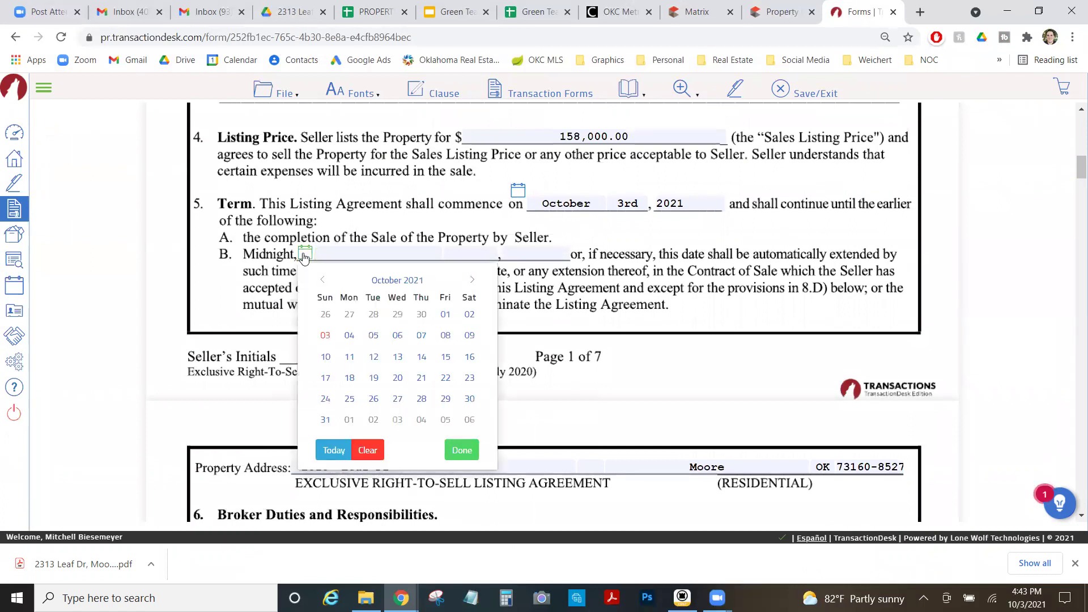
pyautogui.click(471, 280)
pyautogui.click(471, 280)
pyautogui.click(471, 280)
pyautogui.click(322, 280)
pyautogui.click(421, 314)
pyautogui.click(446, 314)
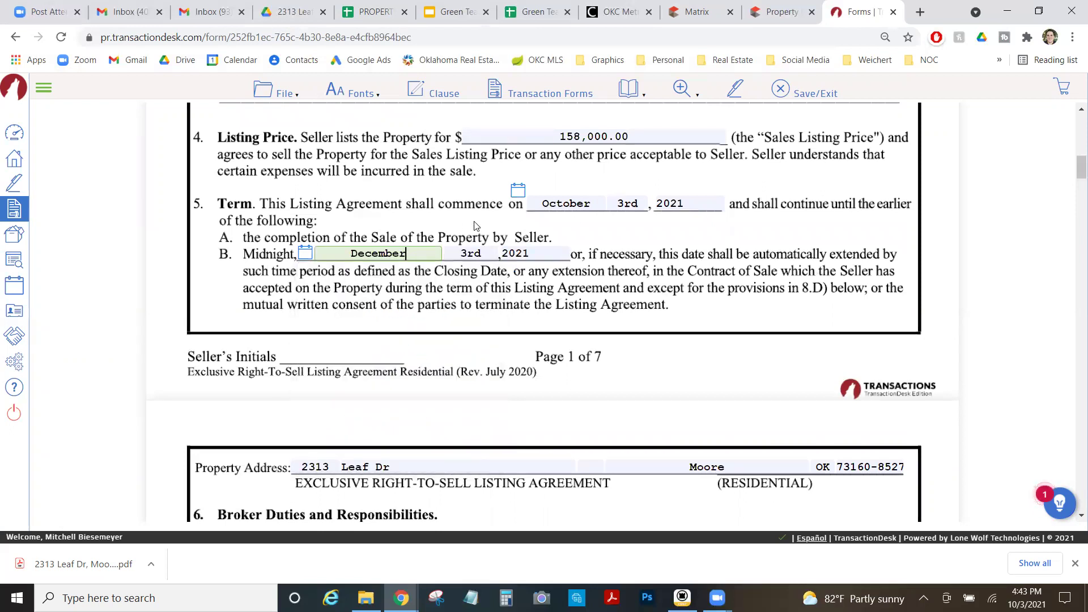
pyautogui.scroll(-1, 405, 371)
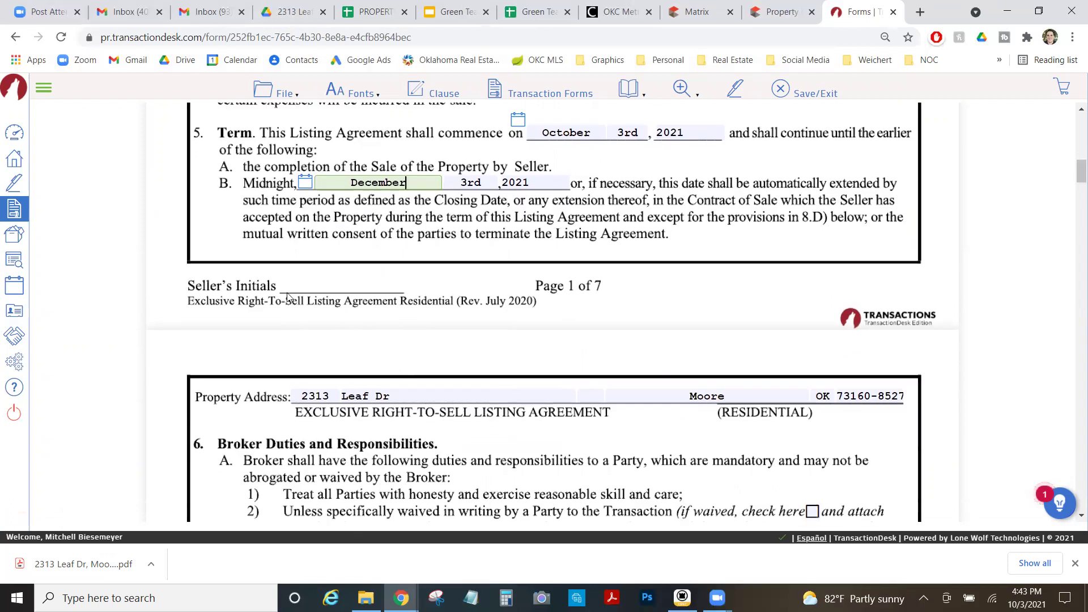
pyautogui.scroll(-2, 436, 289)
pyautogui.scroll(-1, 436, 290)
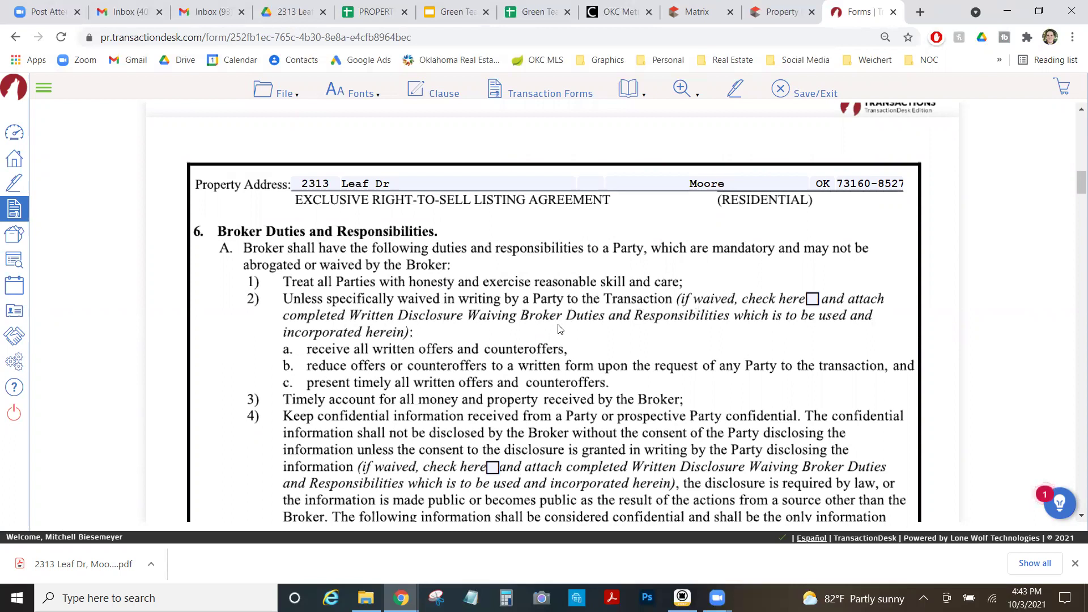
pyautogui.scroll(-3, 510, 308)
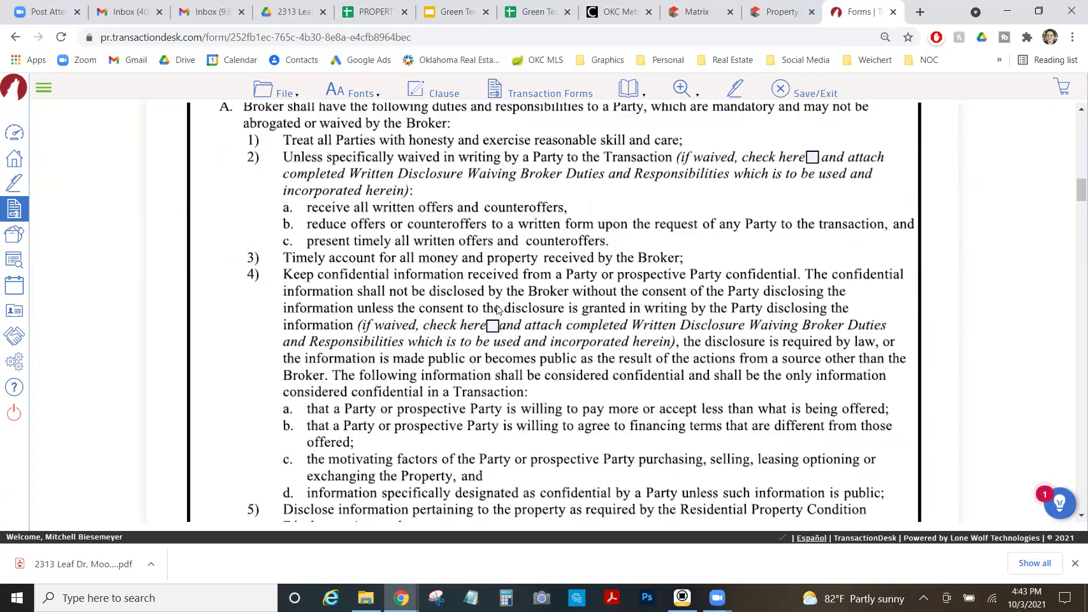
pyautogui.scroll(-3, 391, 306)
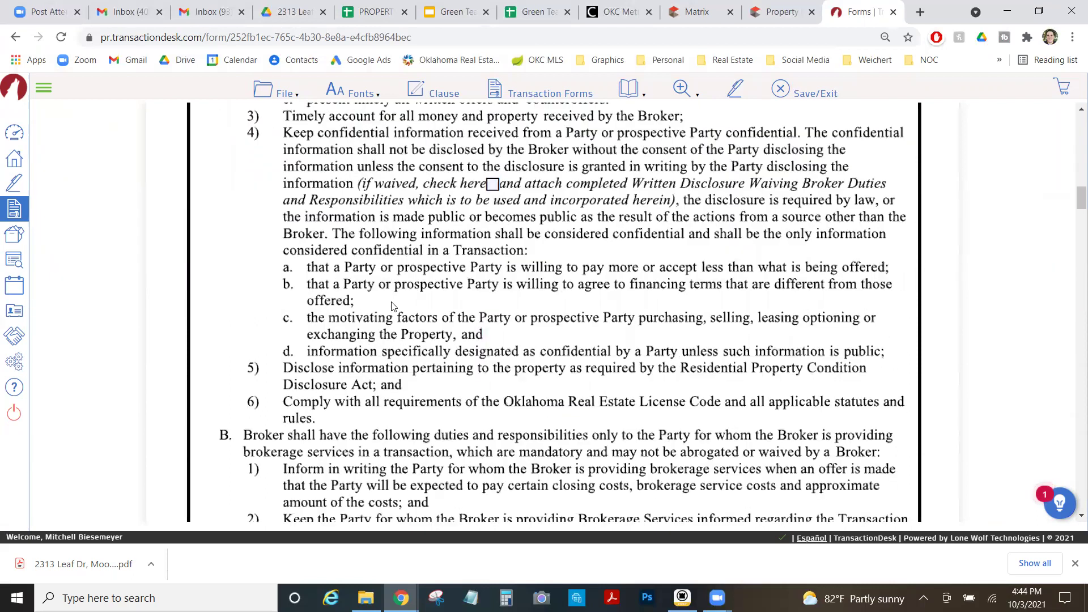
# Set sales compensation to 6% AND a $0.00 flat amount.
pyautogui.scroll(-10, 417, 292)
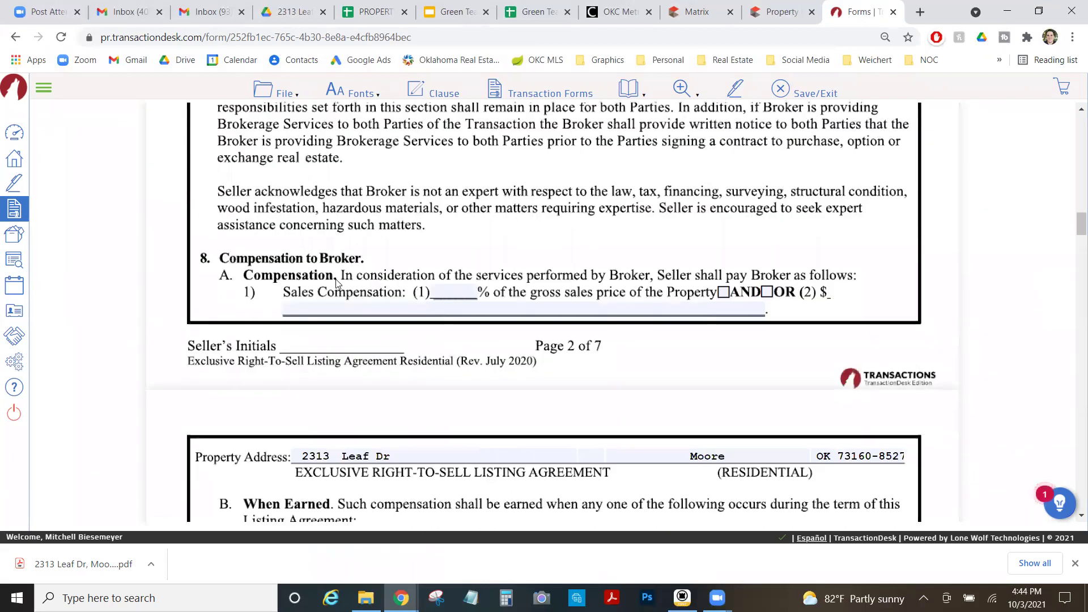
pyautogui.click(445, 288)
pyautogui.write('6')
pyautogui.click(723, 292)
pyautogui.click(698, 307)
pyautogui.write('0.00')
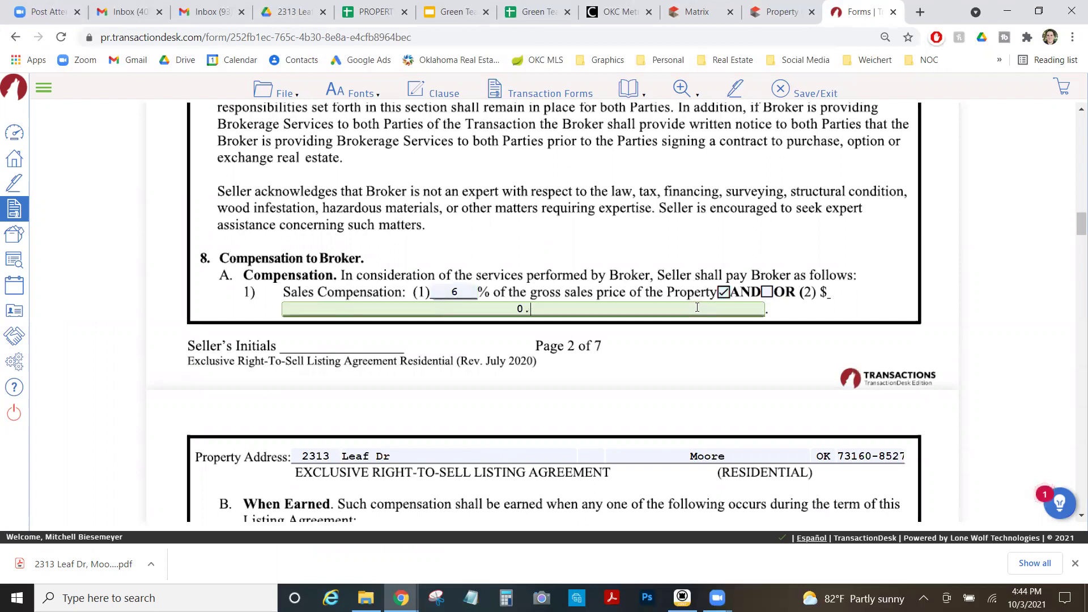
pyautogui.click(473, 277)
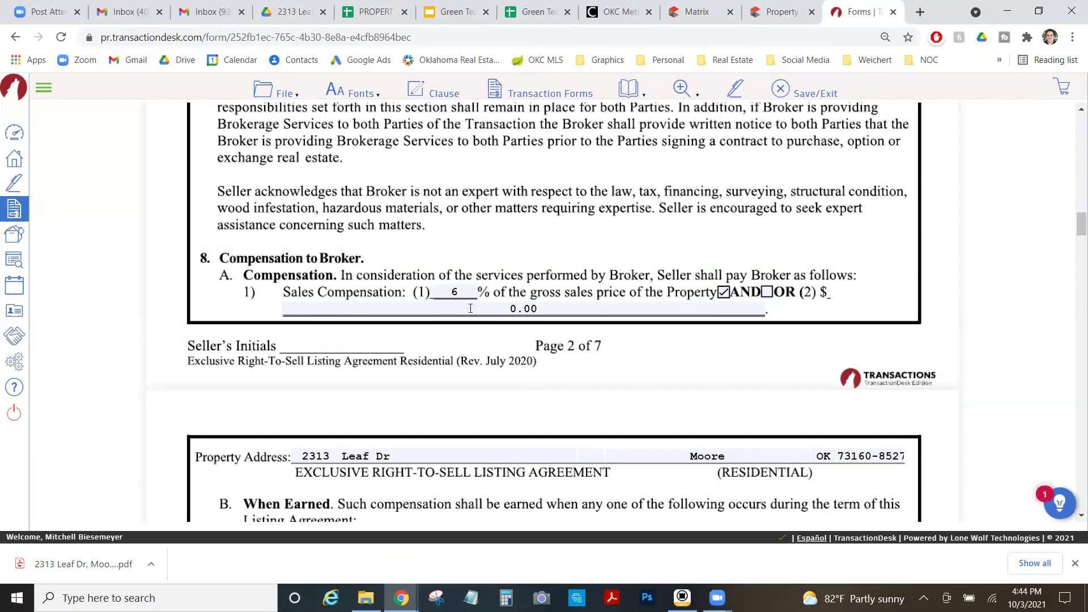
# Enter a 30-day extension period and a 5-day registered buyer notice period.
pyautogui.scroll(-10, 436, 336)
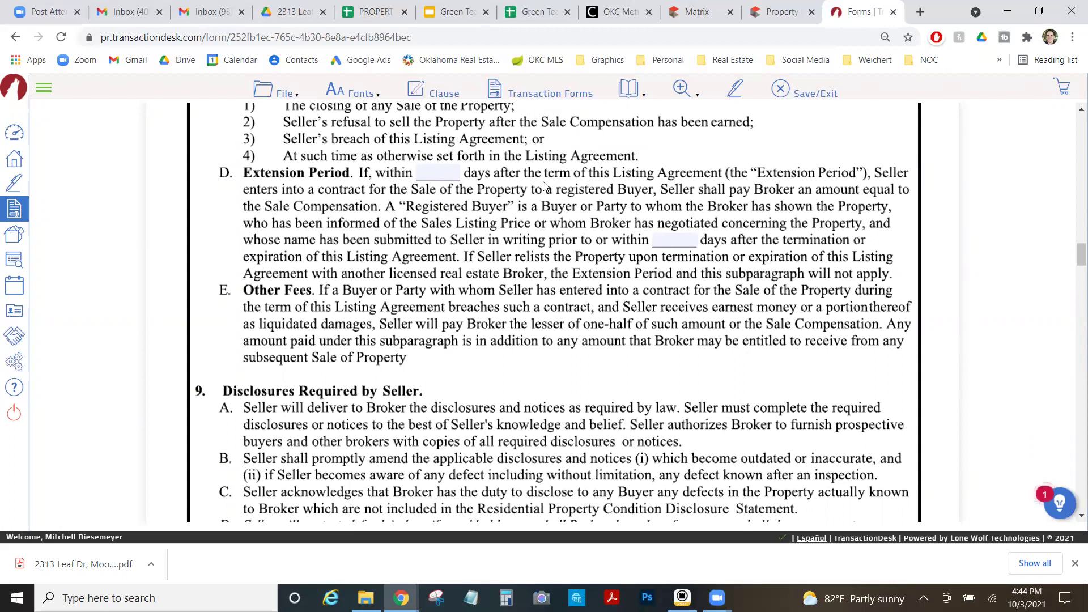
pyautogui.click(440, 172)
pyautogui.write('30')
pyautogui.click(561, 236)
pyautogui.click(674, 241)
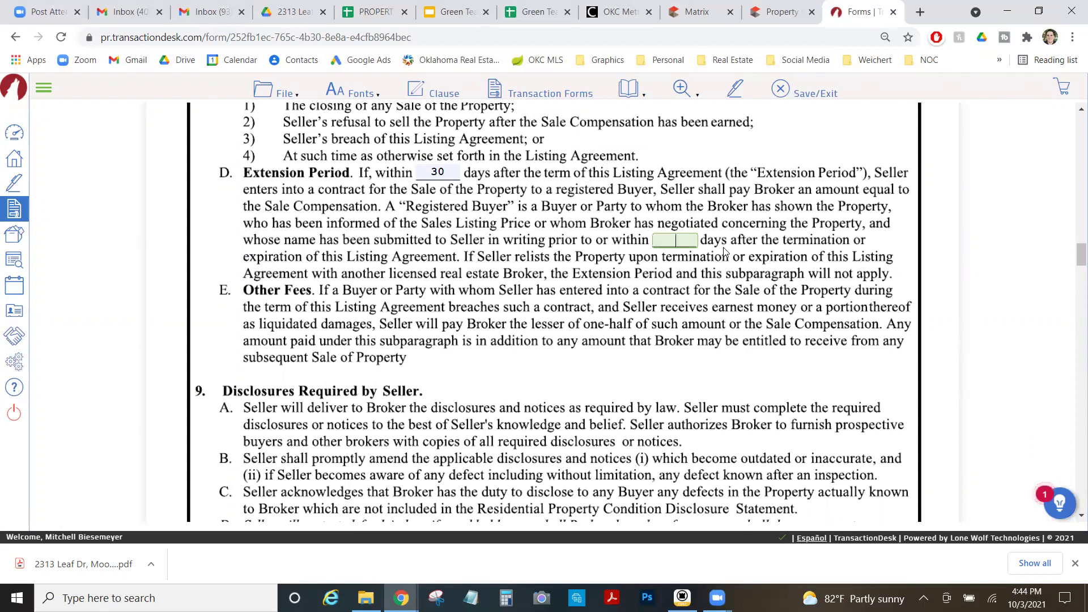
pyautogui.write('5')
pyautogui.click(687, 335)
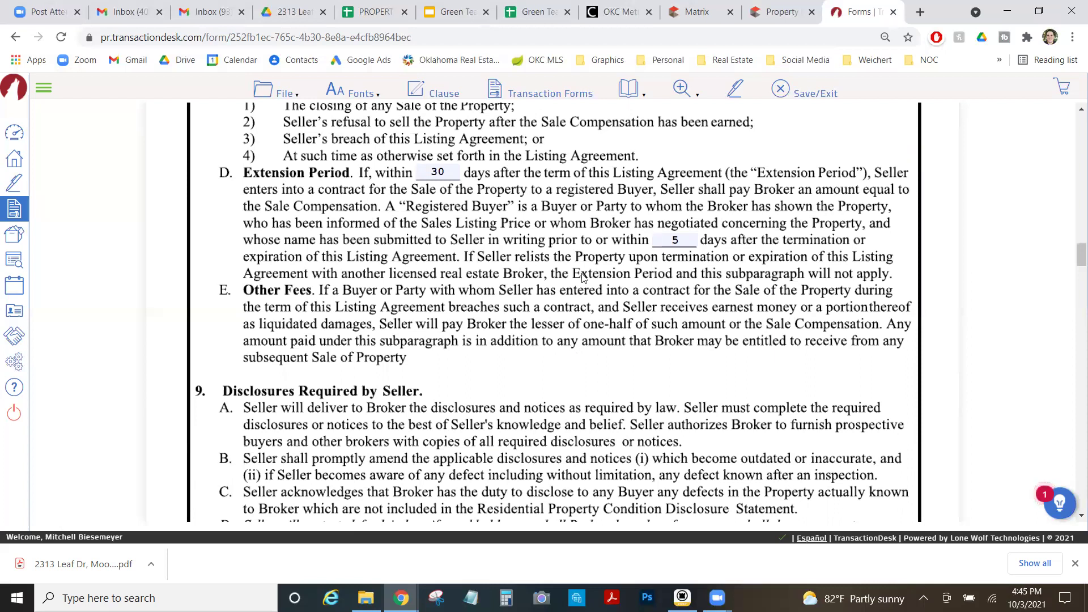
pyautogui.scroll(-5, 553, 299)
pyautogui.scroll(-6, 549, 299)
# Enter Oklahoma City as the MLS, authorize a key box, and choose the Supra (MLS) lockbox.
pyautogui.click(593, 222)
pyautogui.write('Oklaho')
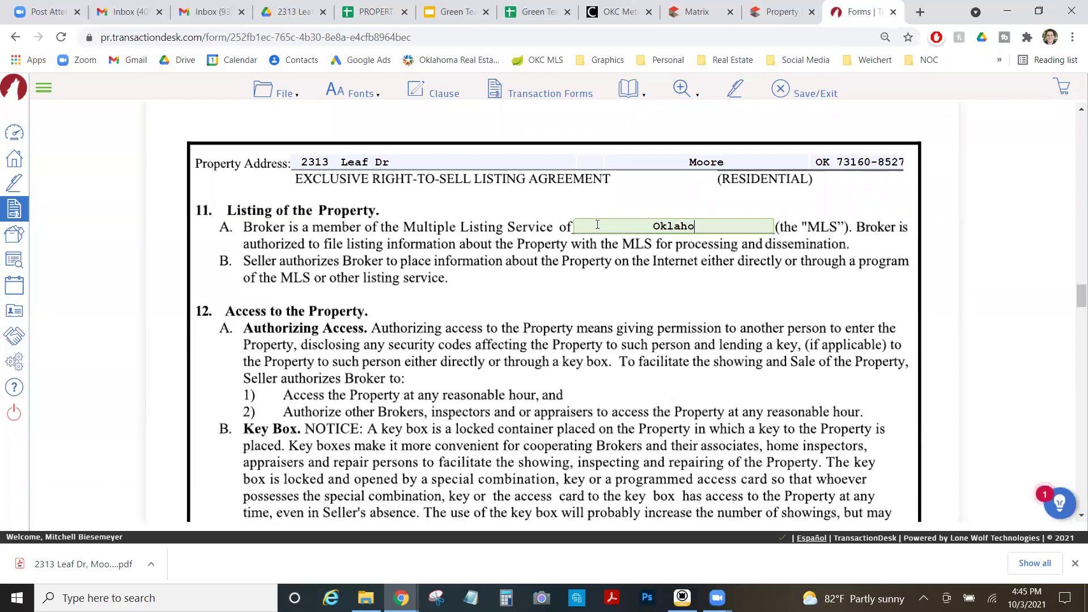
pyautogui.write('ma City')
pyautogui.click(611, 319)
pyautogui.scroll(-1, 549, 331)
pyautogui.scroll(-4, 548, 332)
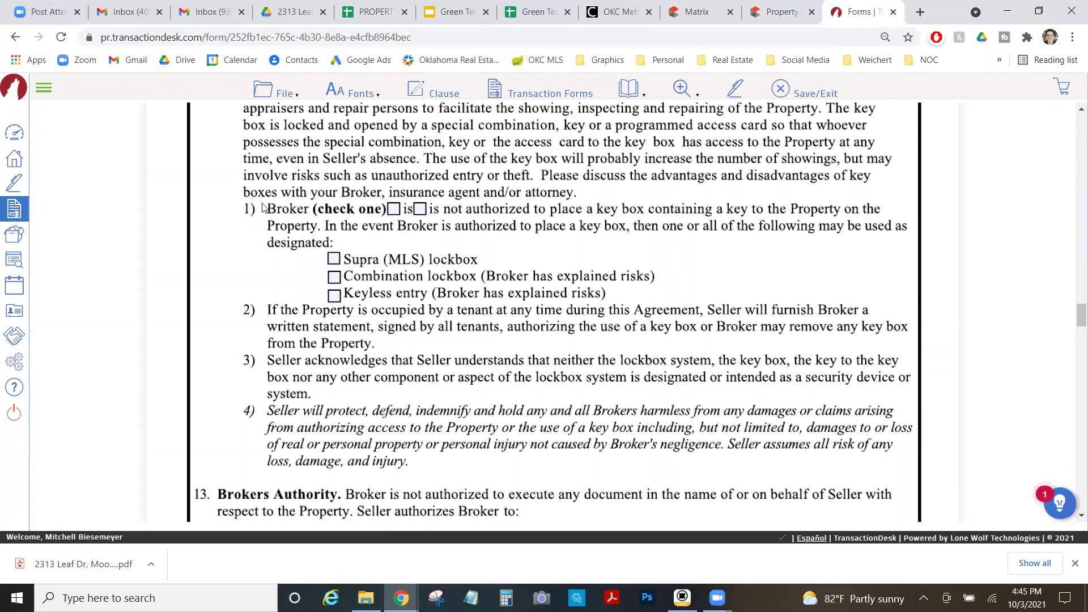
pyautogui.click(394, 210)
pyautogui.click(334, 259)
pyautogui.scroll(-2, 628, 320)
pyautogui.scroll(-4, 628, 319)
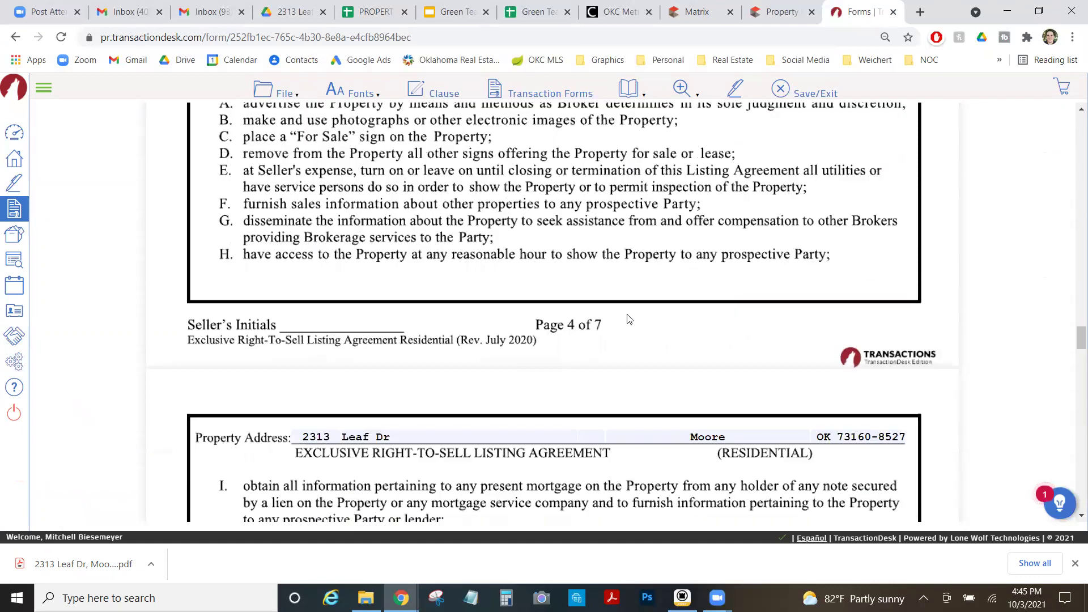
pyautogui.scroll(-5, 628, 319)
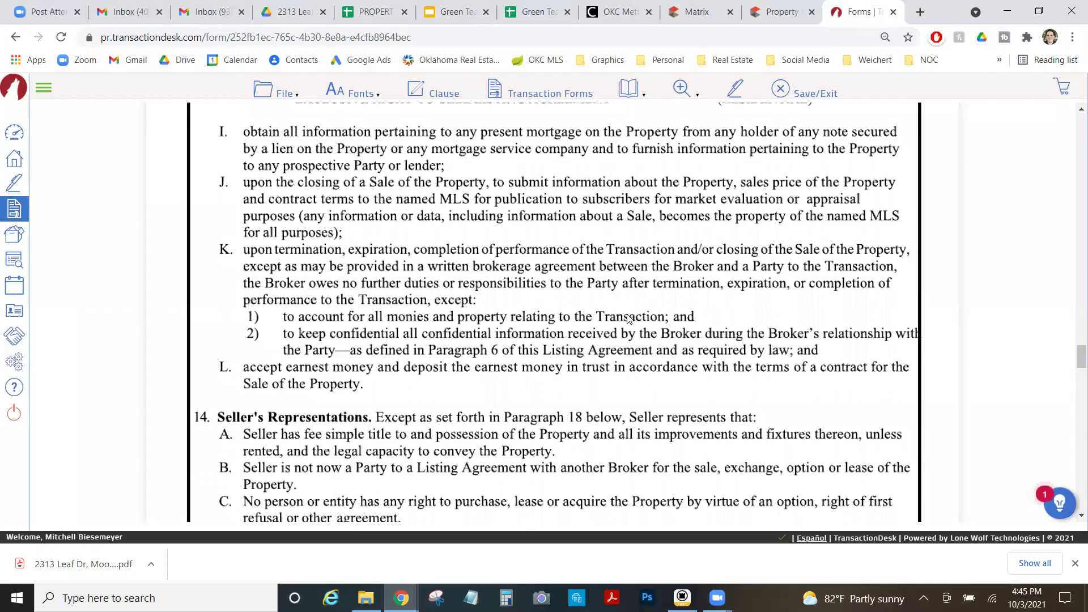
pyautogui.scroll(-5, 628, 319)
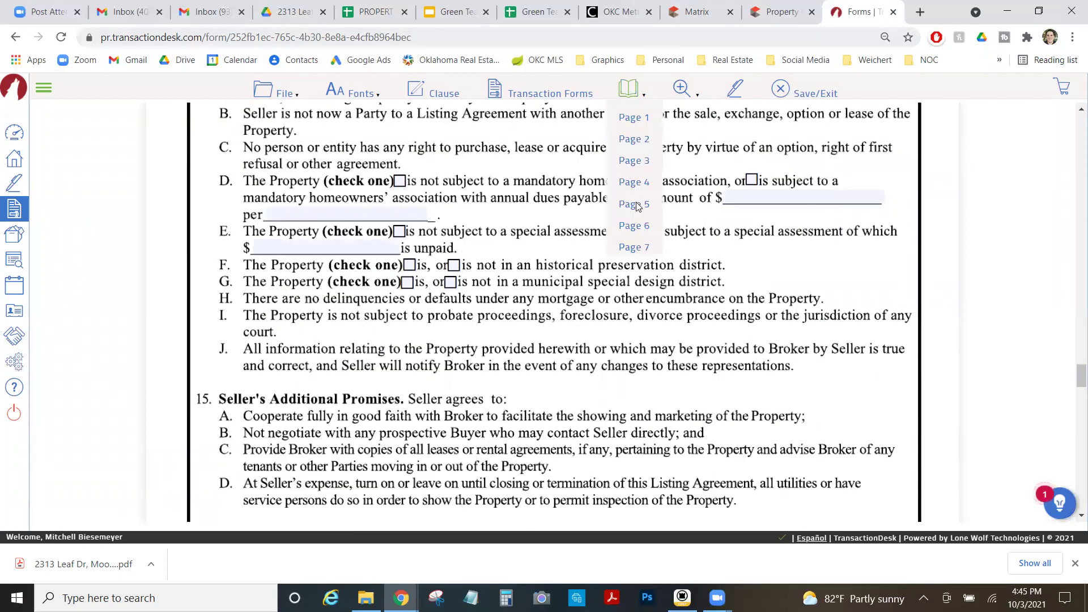
pyautogui.click(686, 7)
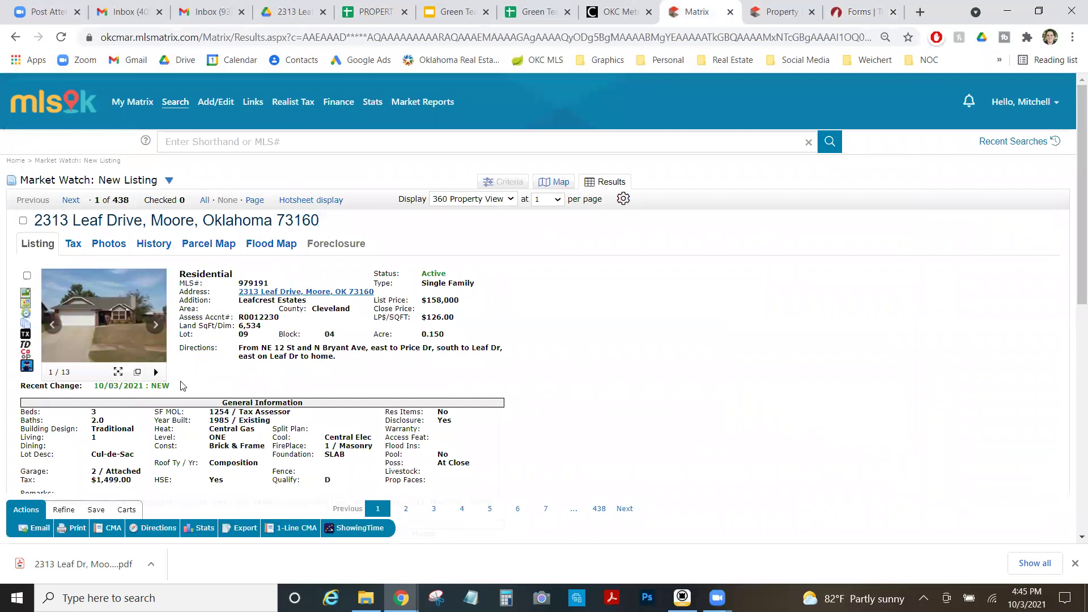
pyautogui.scroll(-2, 154, 368)
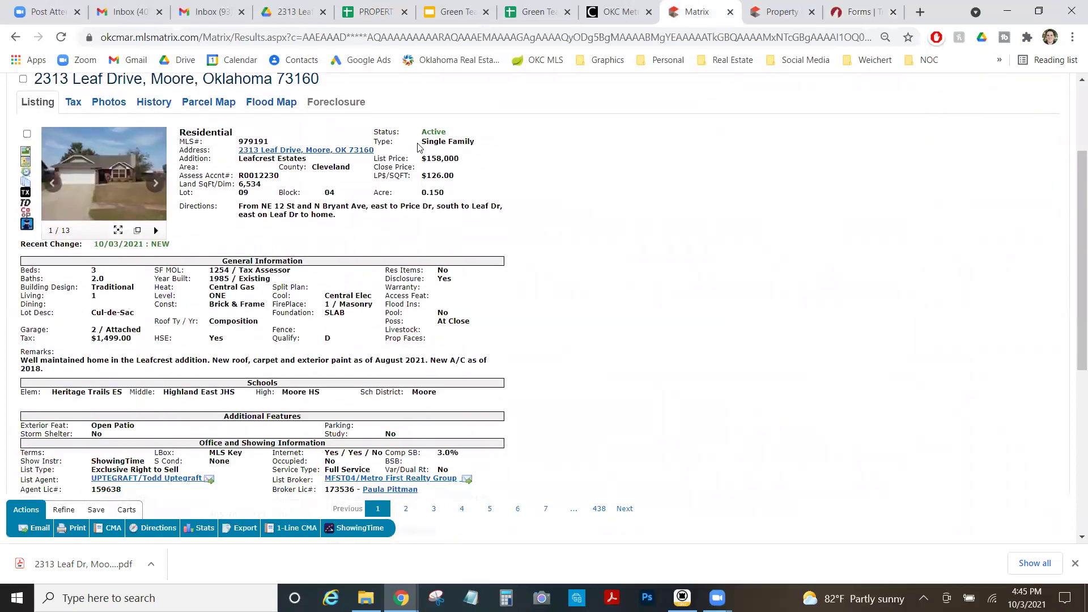
pyautogui.click(859, 12)
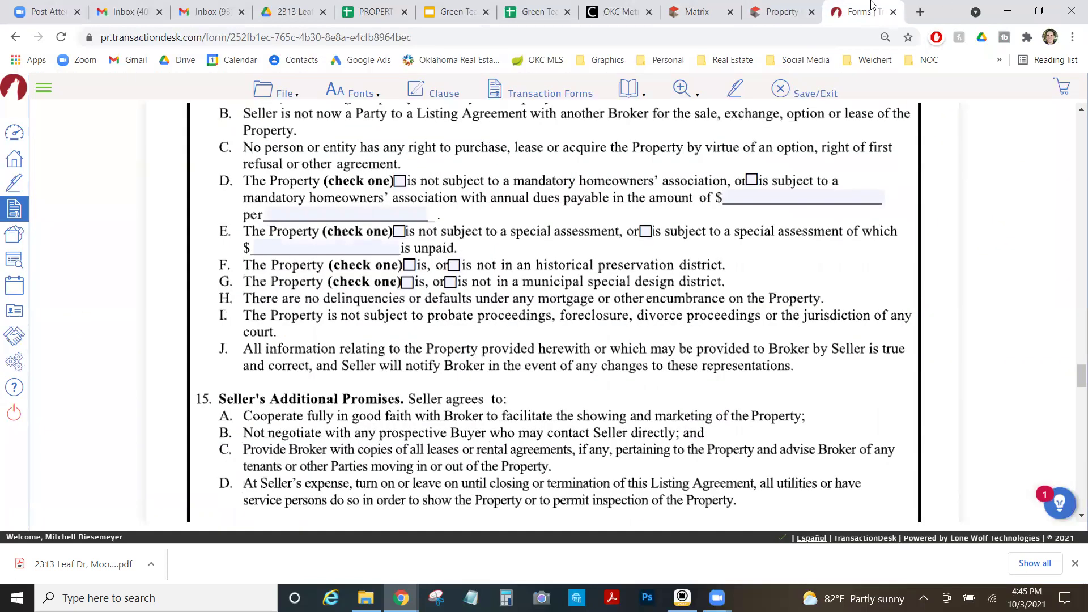
# Tick 'is not subject' for HOA and special assessment, and 'is not' for historical and special design districts.
pyautogui.click(404, 183)
pyautogui.click(400, 231)
pyautogui.click(454, 265)
pyautogui.click(450, 282)
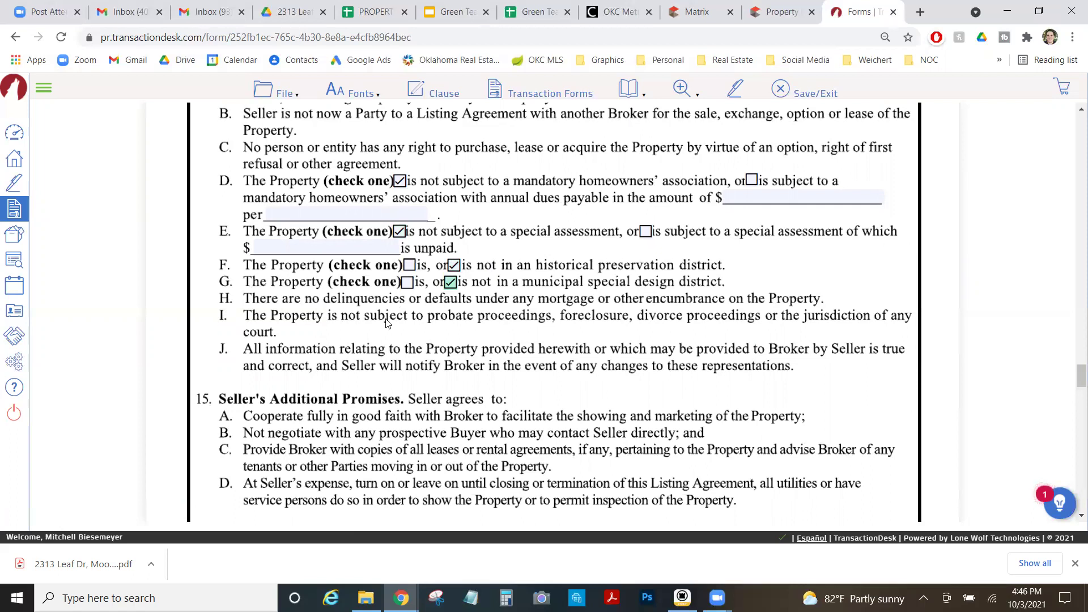
pyautogui.scroll(-7, 391, 340)
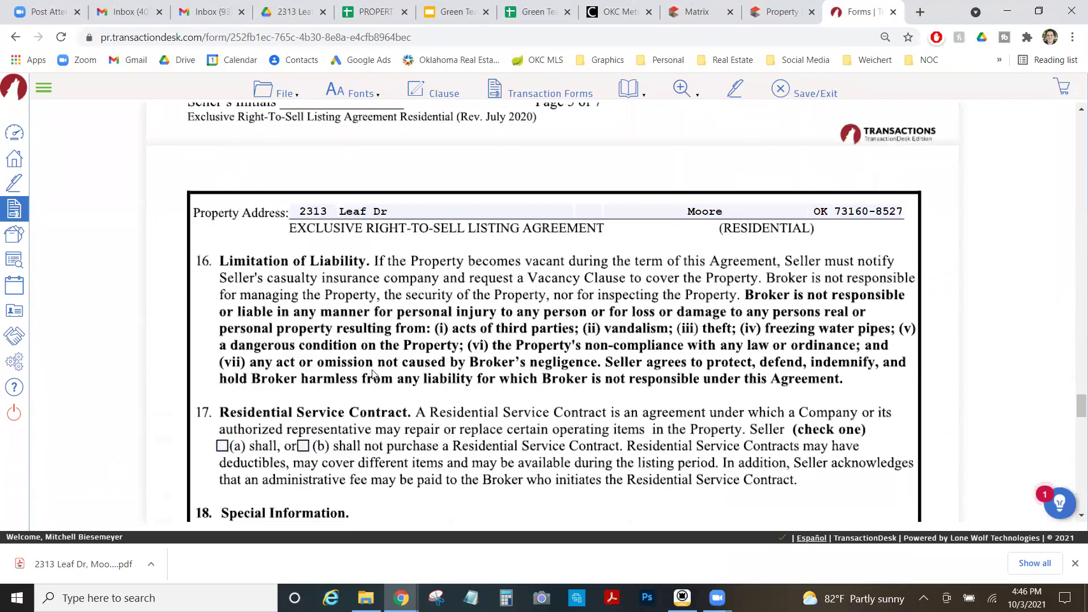
pyautogui.scroll(-3, 374, 363)
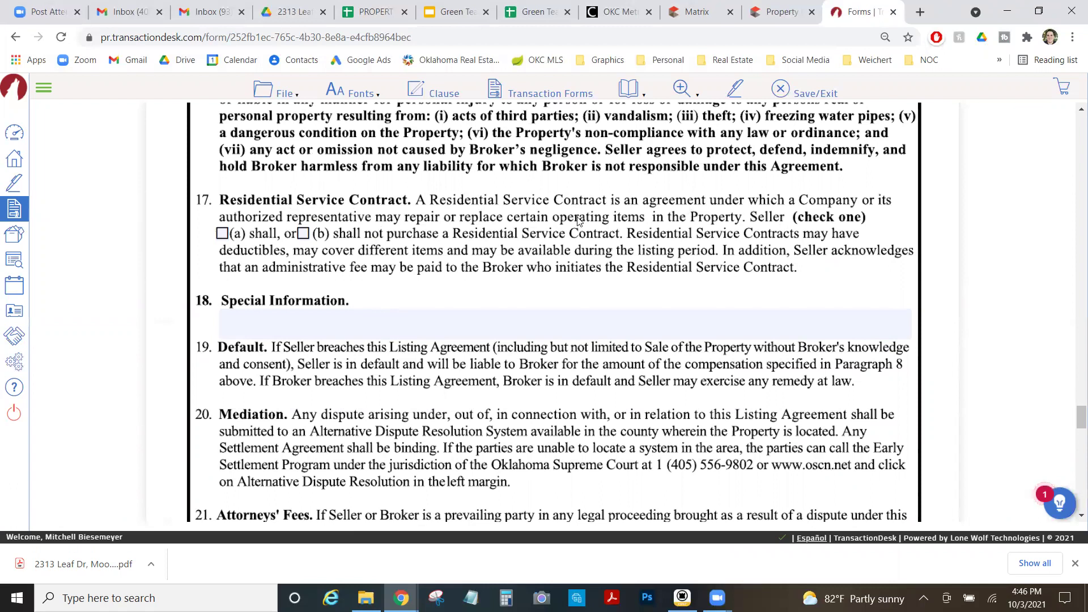
pyautogui.click(304, 234)
pyautogui.scroll(-1, 447, 286)
pyautogui.scroll(-6, 441, 249)
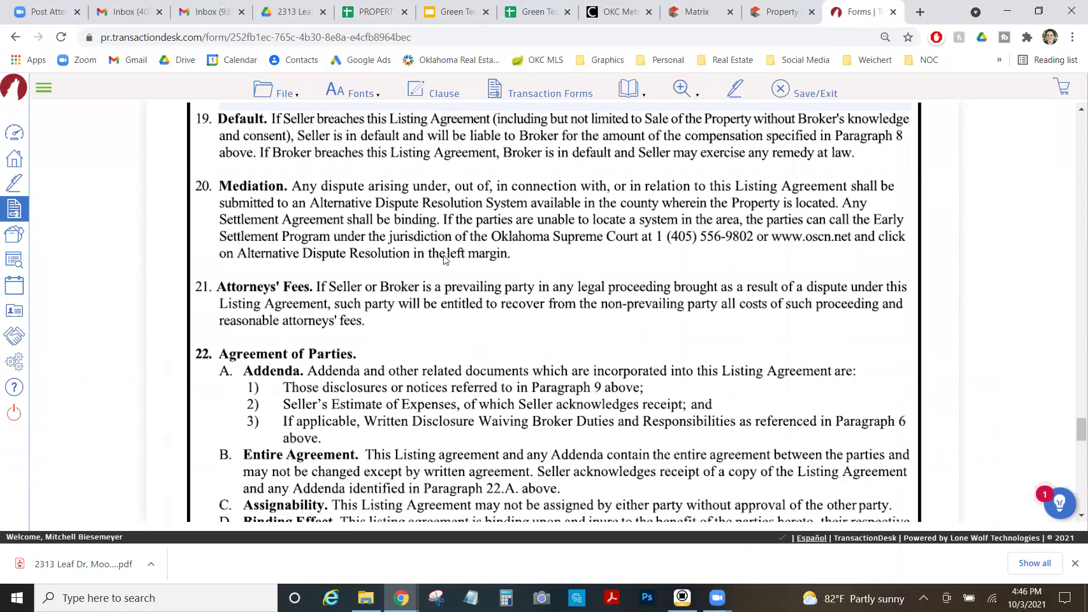
pyautogui.scroll(-5, 445, 259)
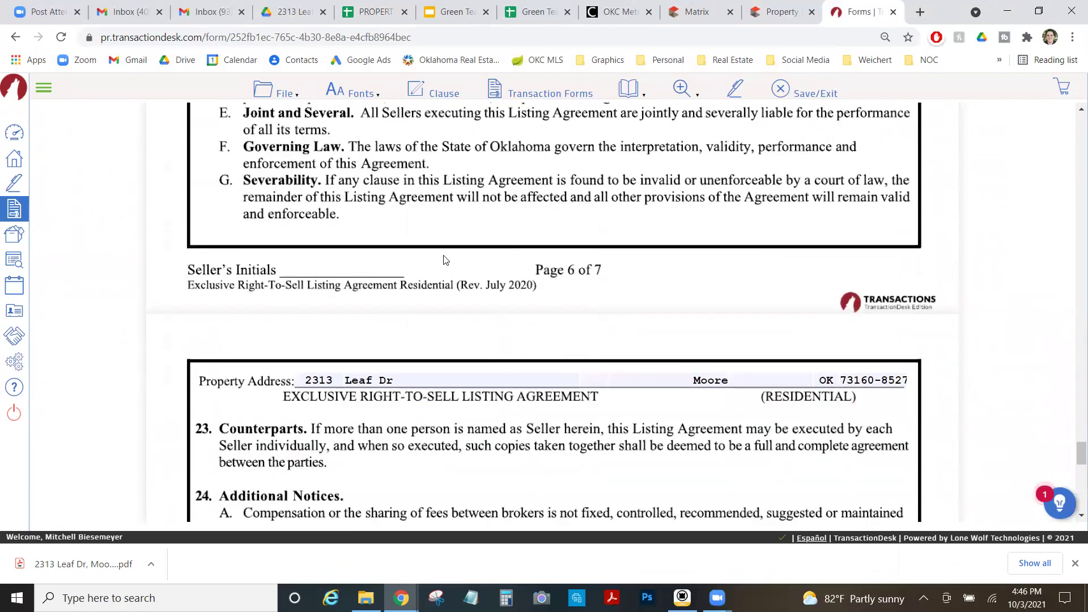
pyautogui.scroll(-2, 445, 260)
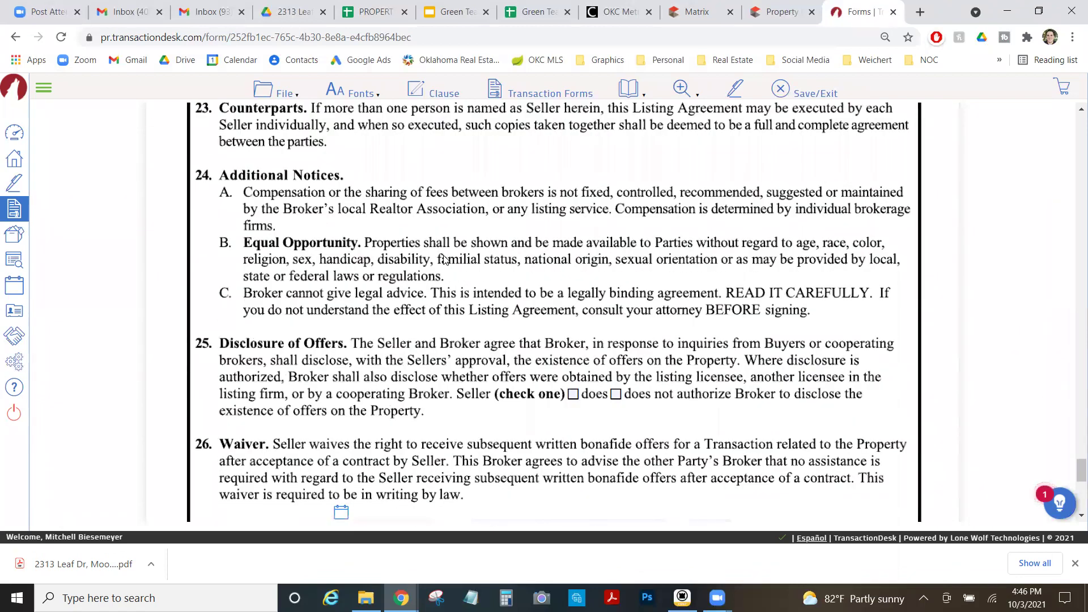
pyautogui.scroll(-3, 445, 260)
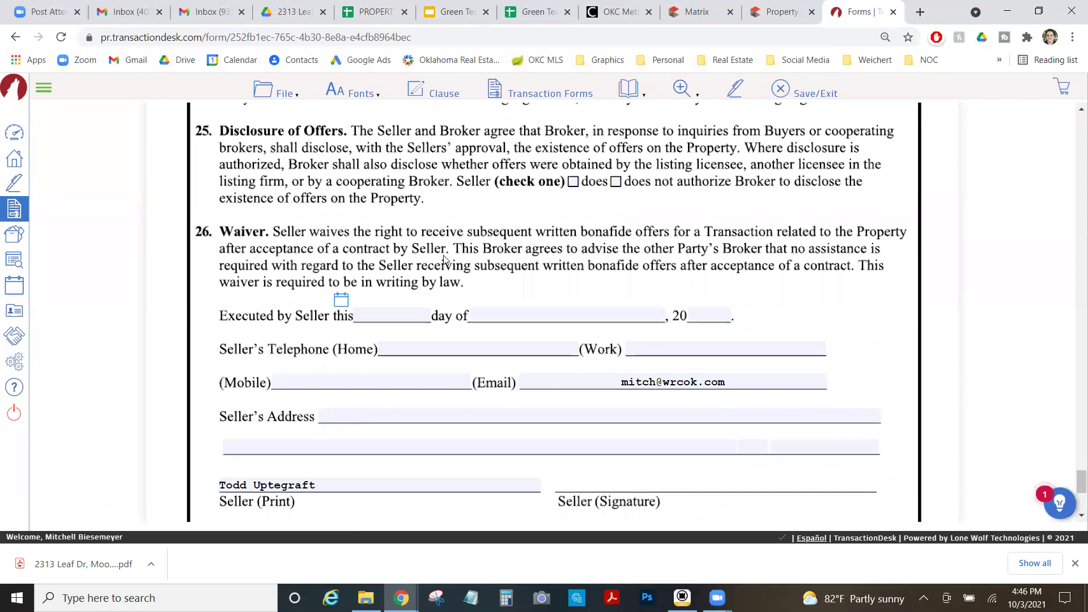
pyautogui.scroll(-2, 445, 259)
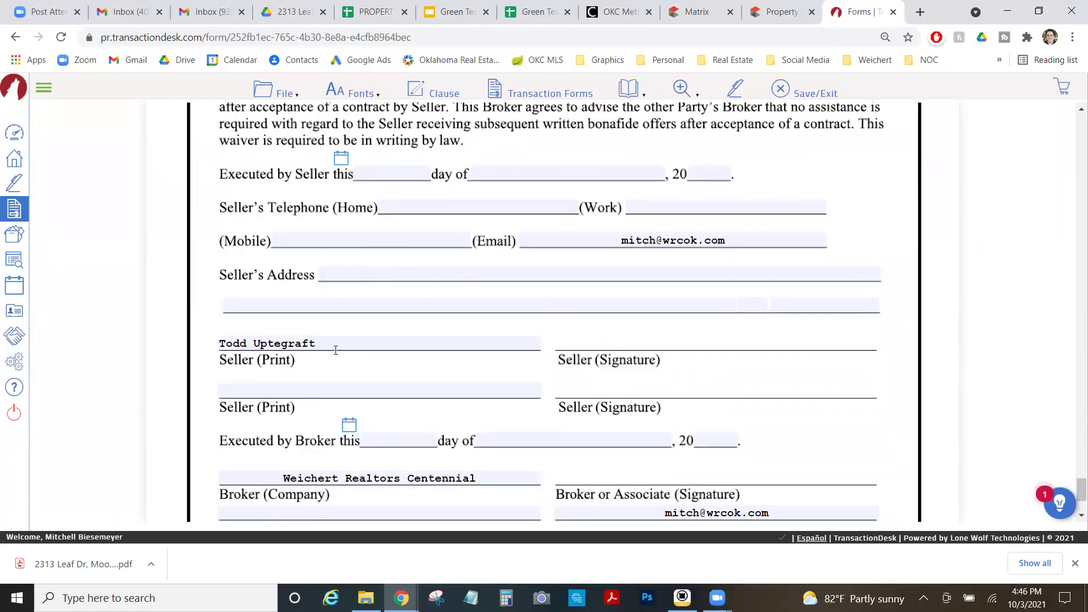
pyautogui.scroll(-2, 377, 345)
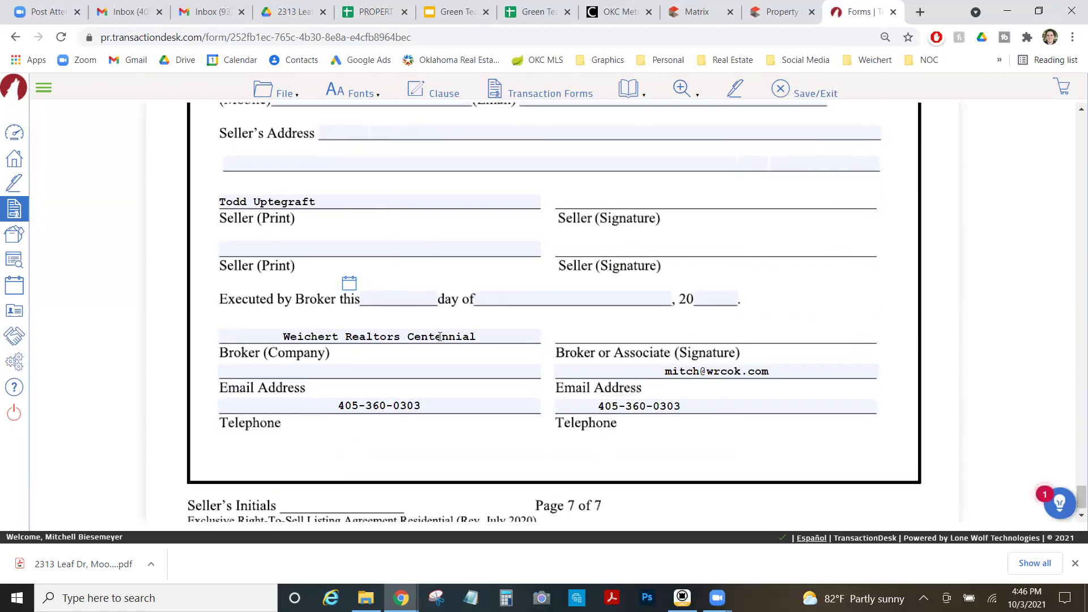
pyautogui.scroll(10, 348, 406)
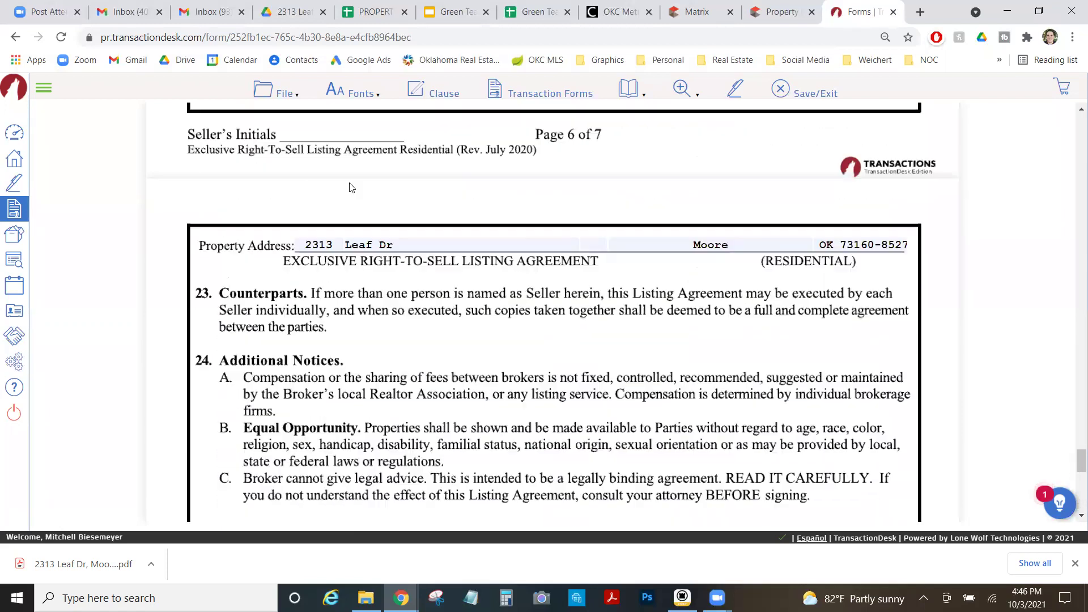
# Use File > Save/Exit on the listing agreement, then on the property condition disclosure.
pyautogui.click(284, 93)
pyautogui.click(284, 93)
pyautogui.click(284, 93)
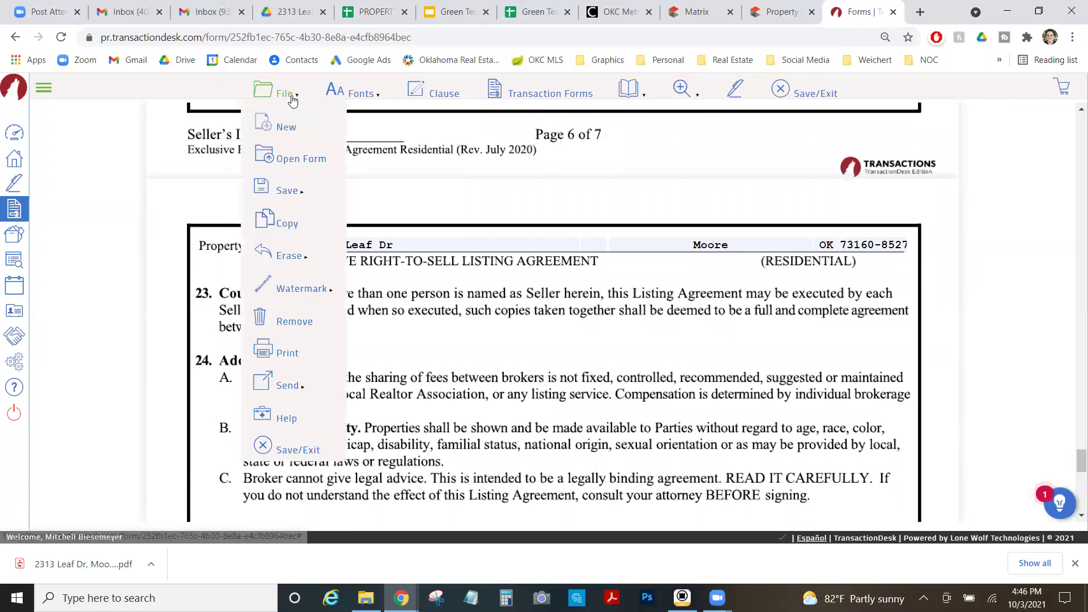
pyautogui.click(289, 449)
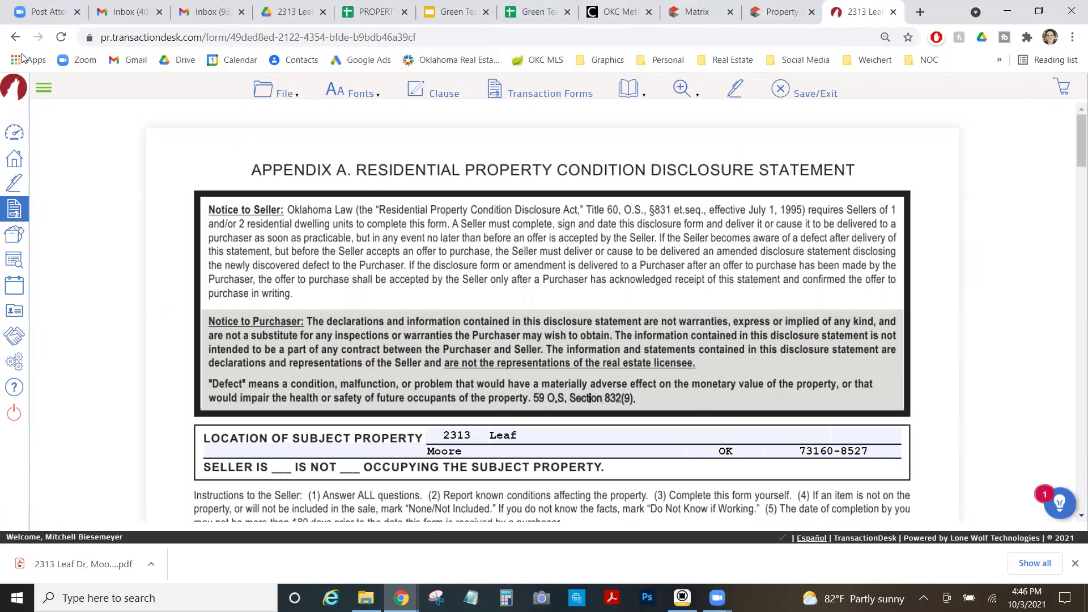
pyautogui.click(289, 95)
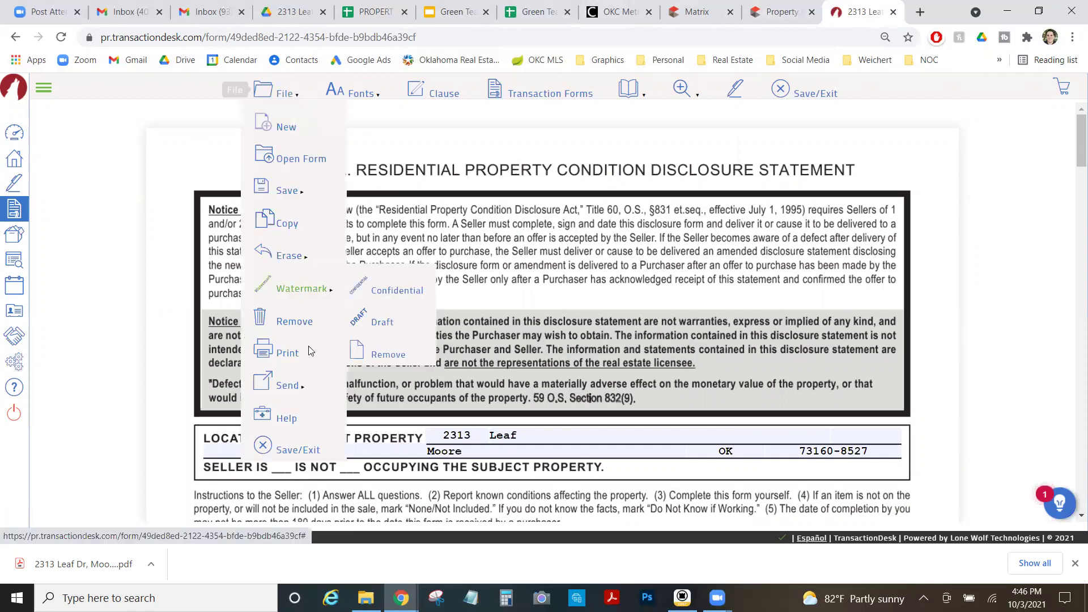
pyautogui.click(292, 457)
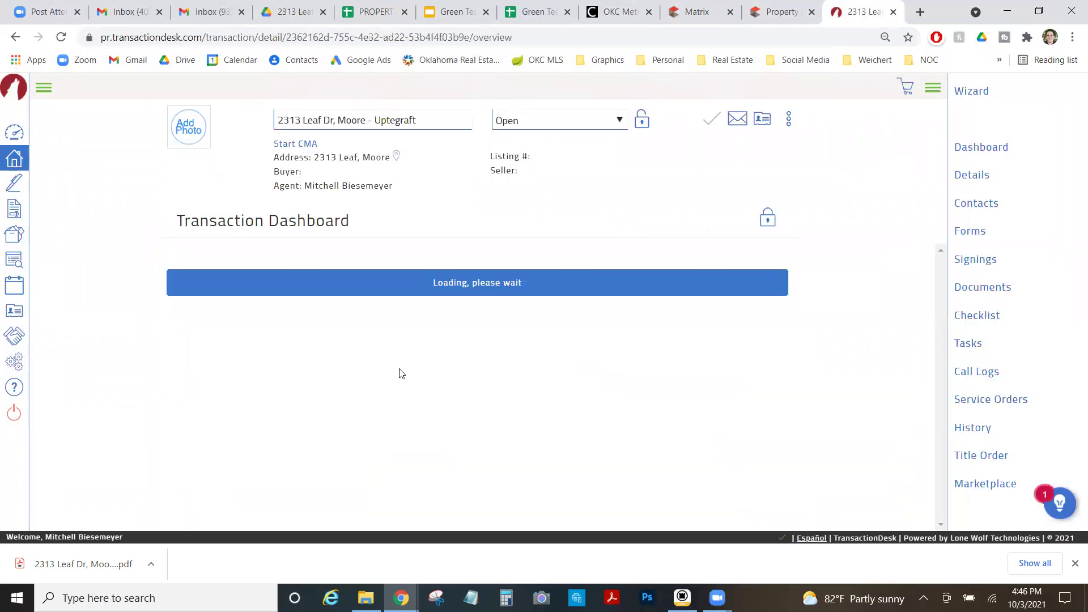
# Mark the brokerage duties disclosure as for a Listing Brokerage Agreement and review the form.
pyautogui.scroll(-1, 561, 360)
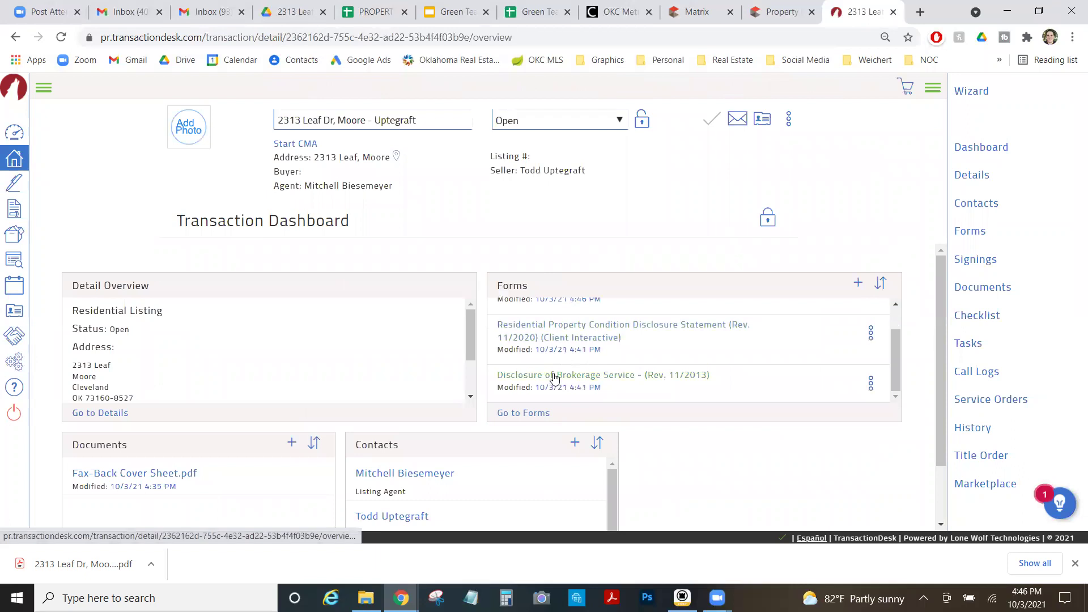
pyautogui.scroll(-2, 555, 377)
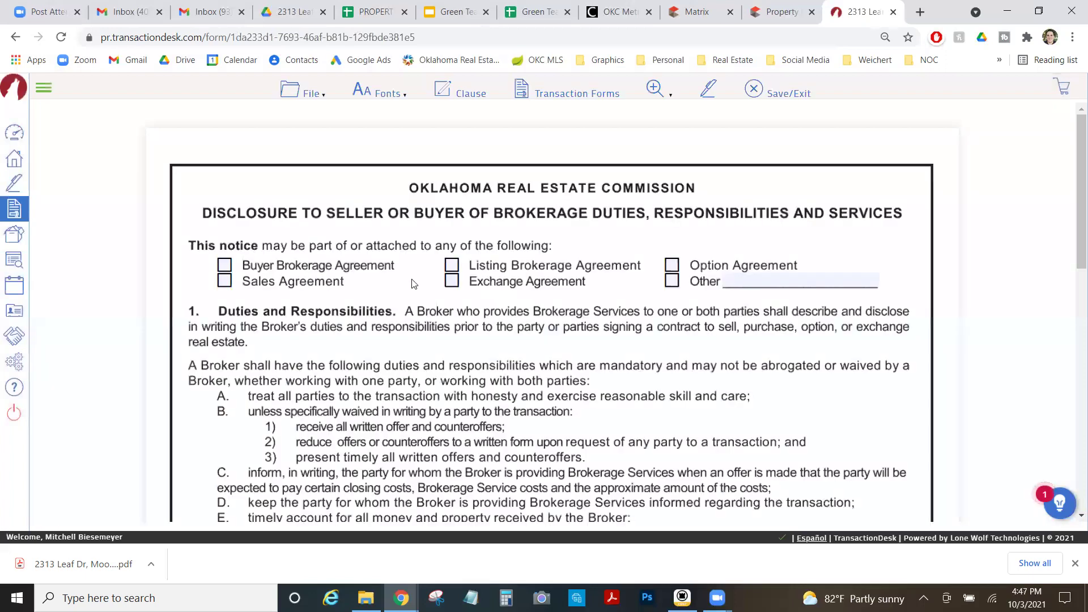
pyautogui.click(450, 266)
pyautogui.scroll(-2, 328, 307)
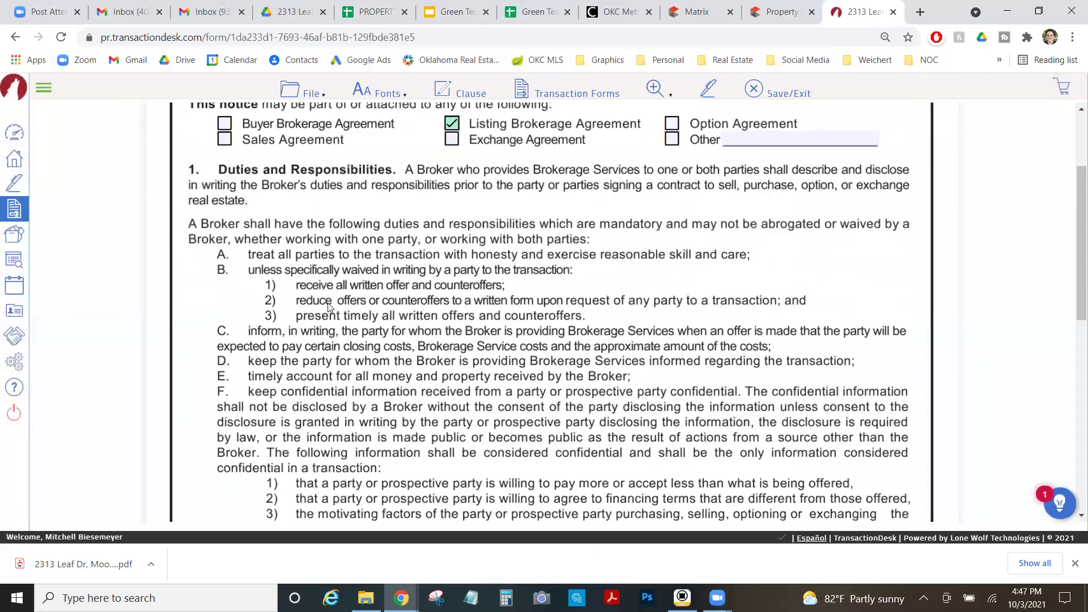
pyautogui.scroll(-2, 328, 302)
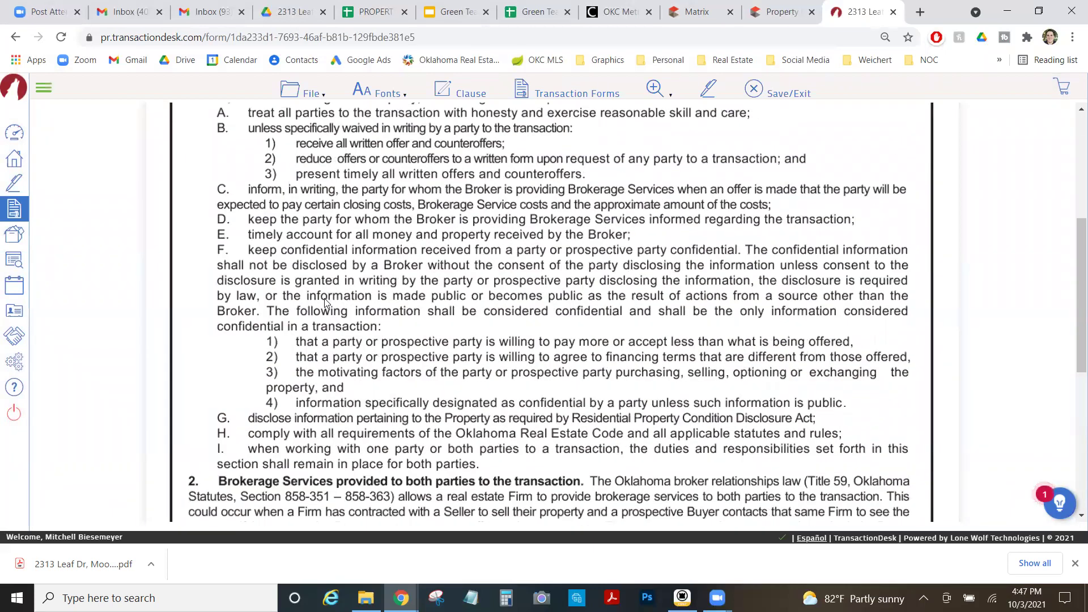
pyautogui.scroll(-5, 326, 304)
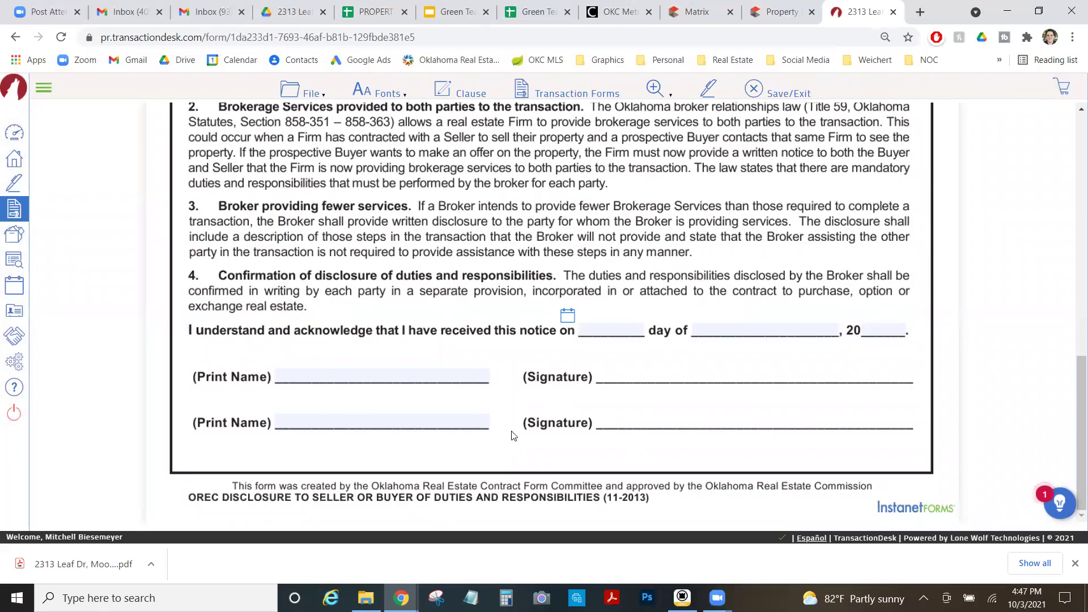
# Bring up the disclosure form's File menu.
pyautogui.scroll(5, 471, 363)
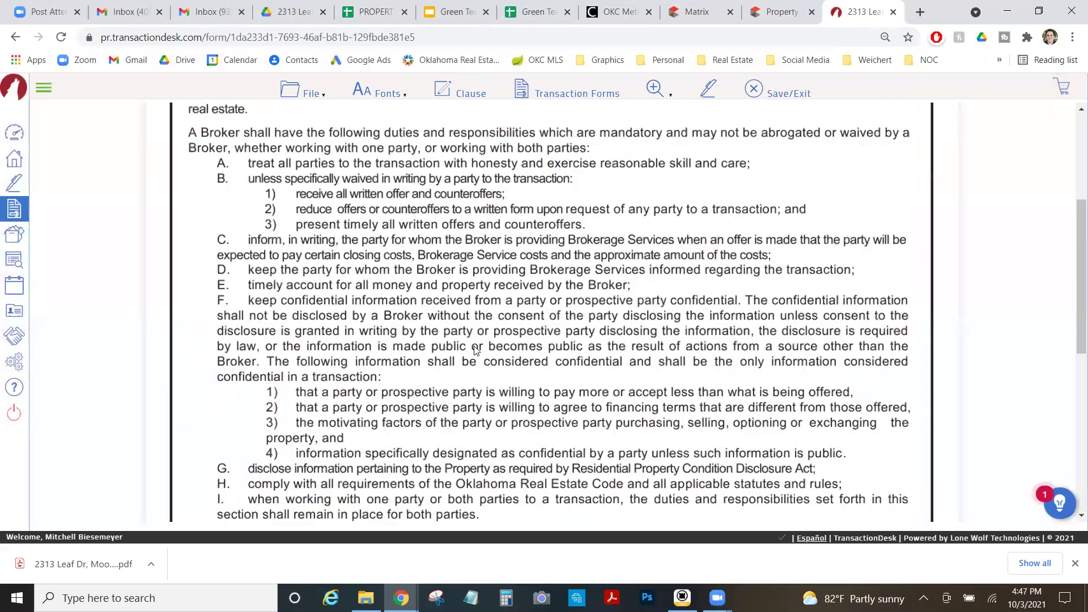
pyautogui.scroll(4, 475, 350)
pyautogui.click(302, 90)
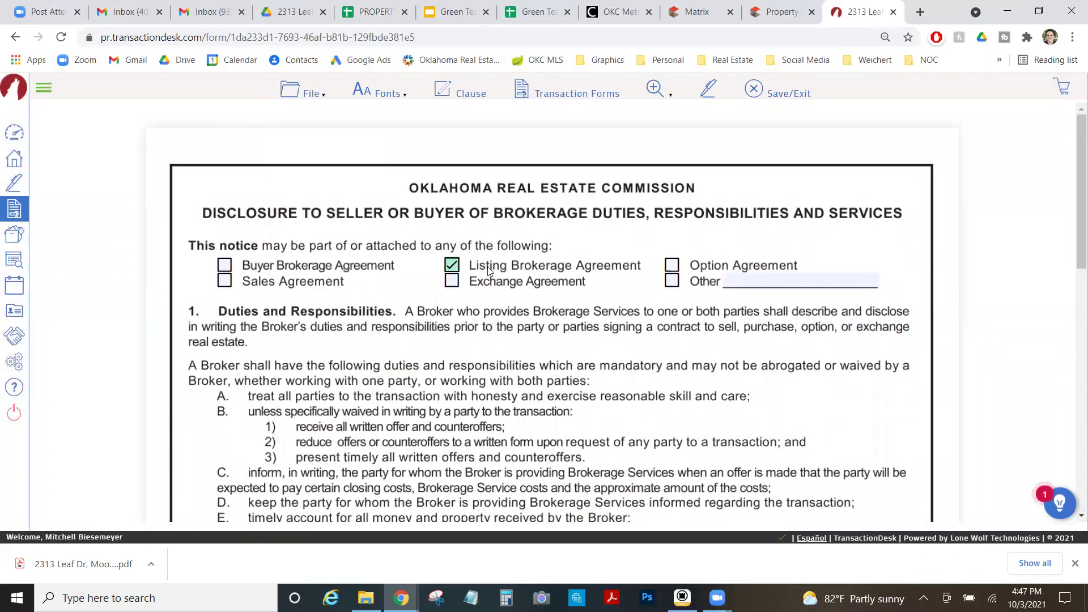
pyautogui.click(295, 92)
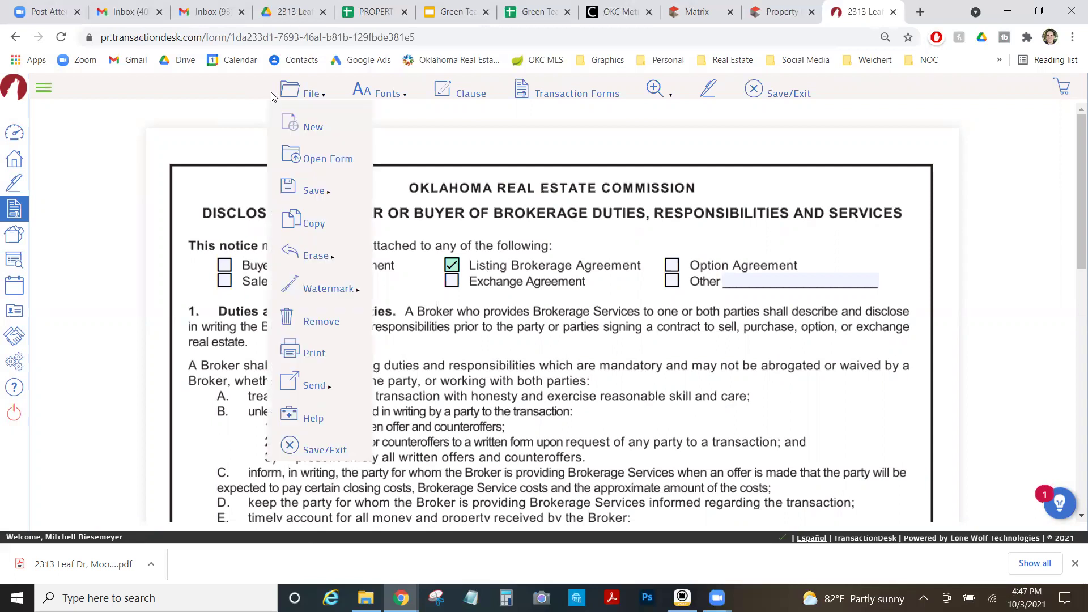
pyautogui.click(346, 441)
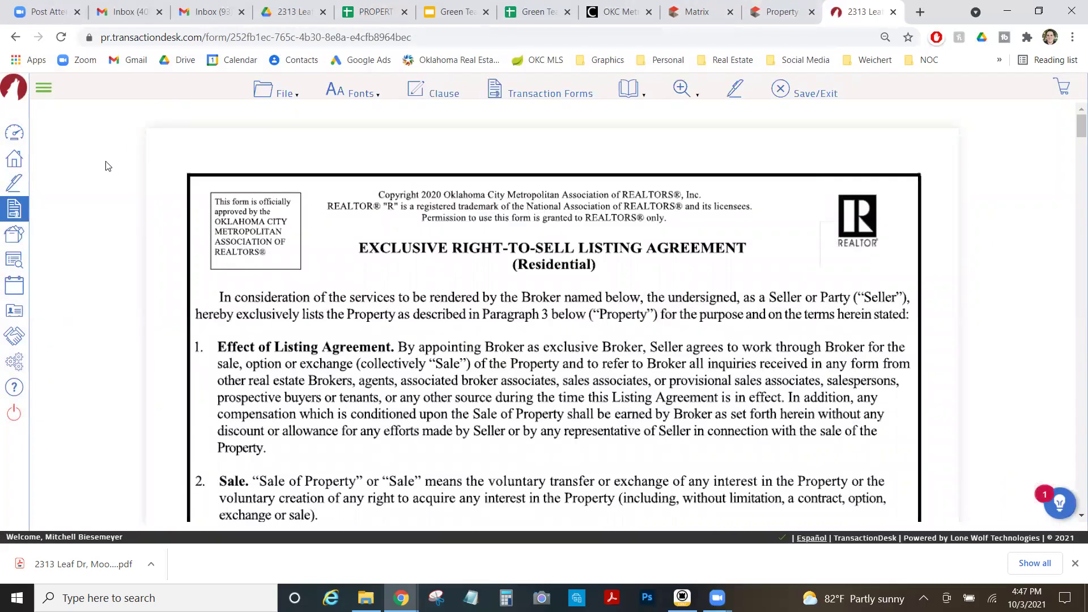
pyautogui.click(780, 89)
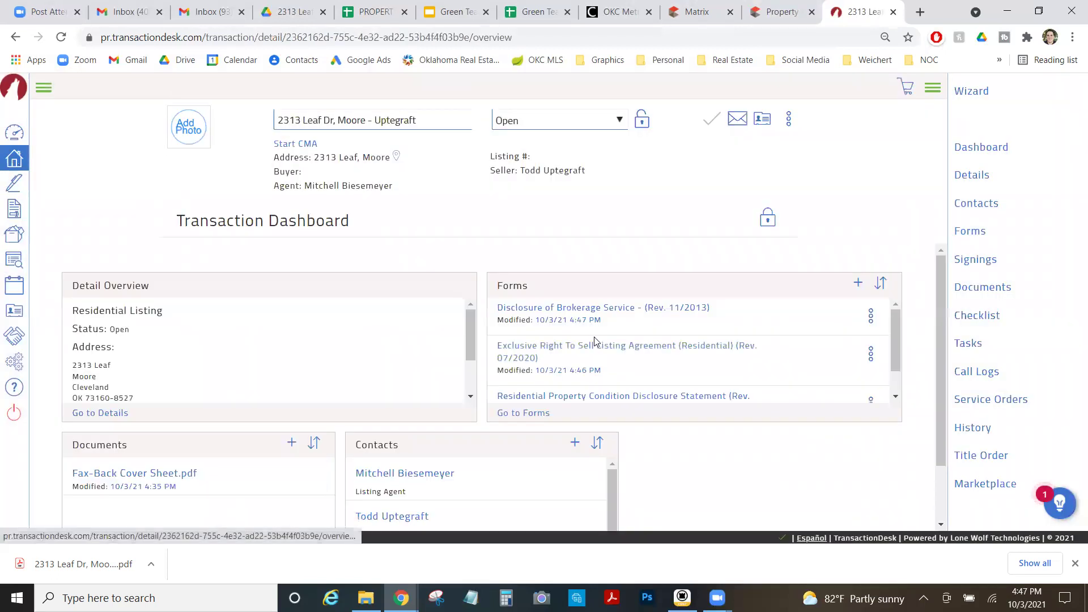
pyautogui.scroll(-3, 596, 349)
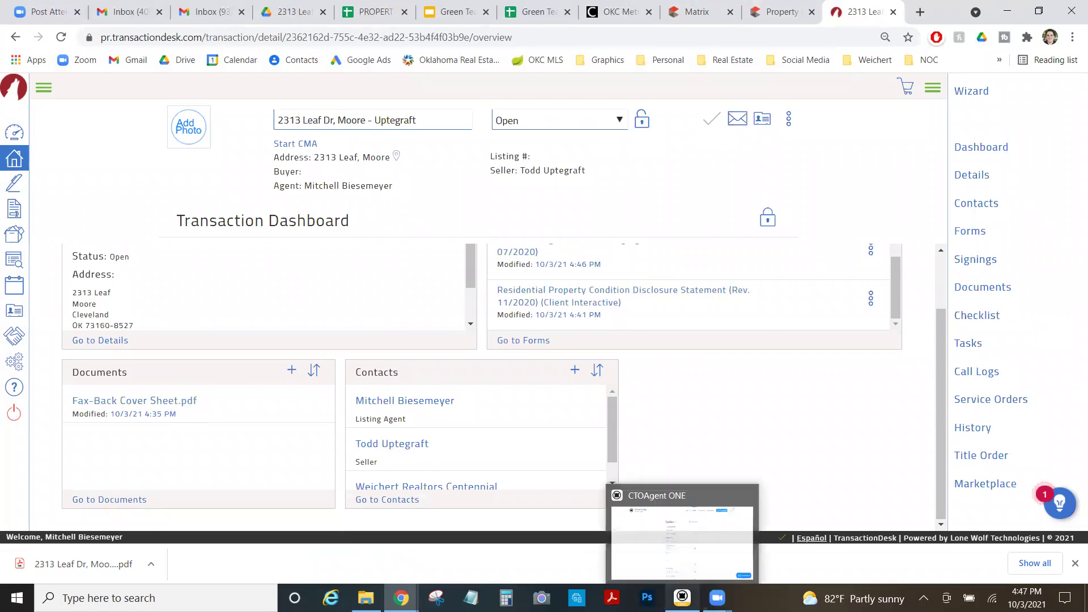
pyautogui.click(682, 597)
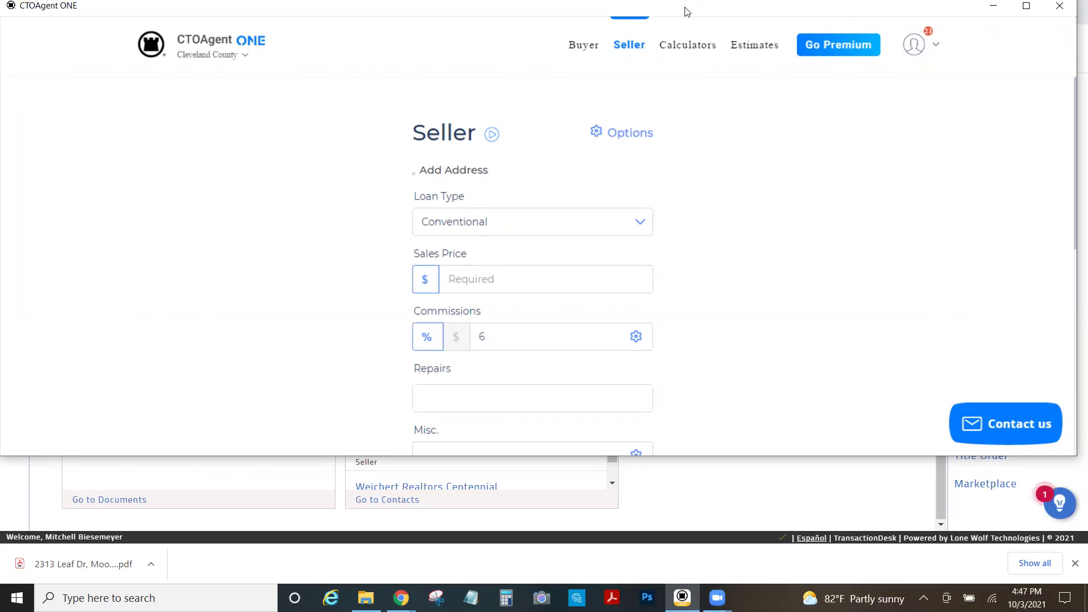
pyautogui.moveTo(687, 11); pyautogui.dragTo(707, 68)
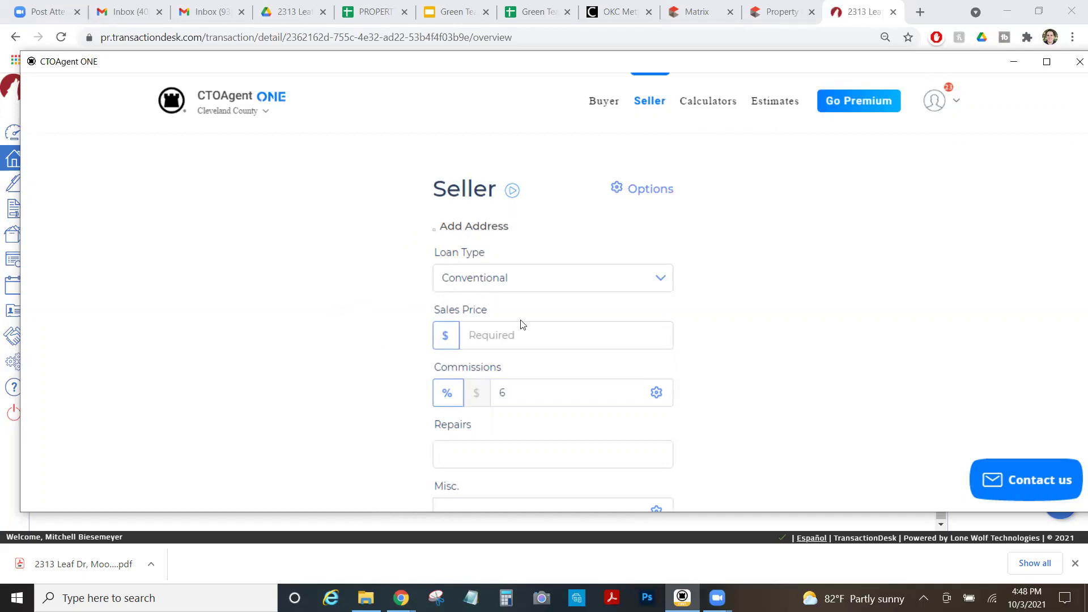
pyautogui.click(674, 6)
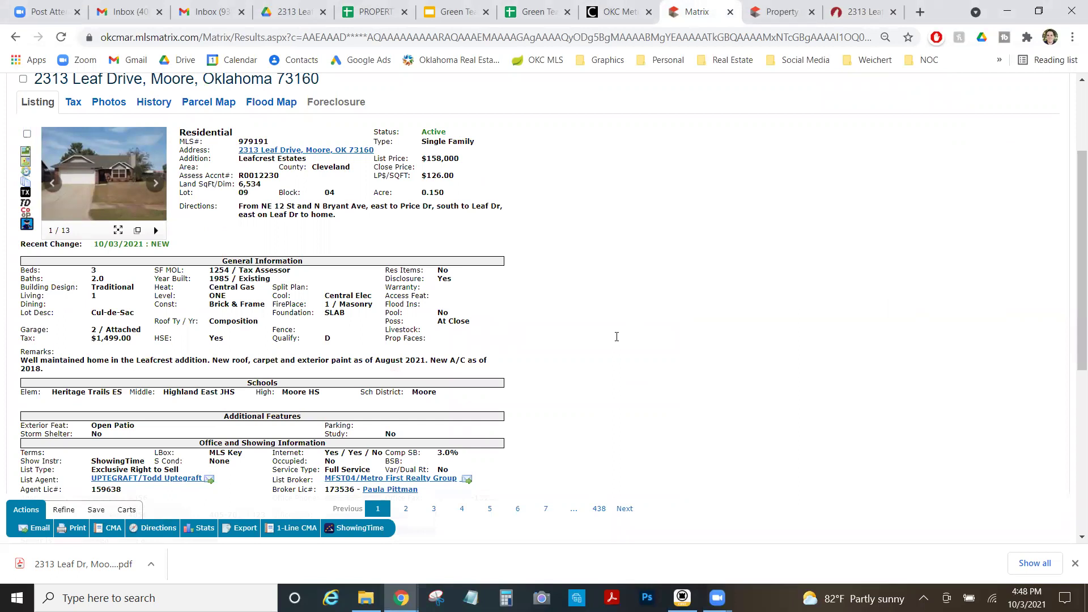
# Enter a 158,000 sales price and 1,000 in repairs in the seller estimate.
pyautogui.hotkey('alt', 'Tab')
pyautogui.click(554, 340)
pyautogui.write('158,000')
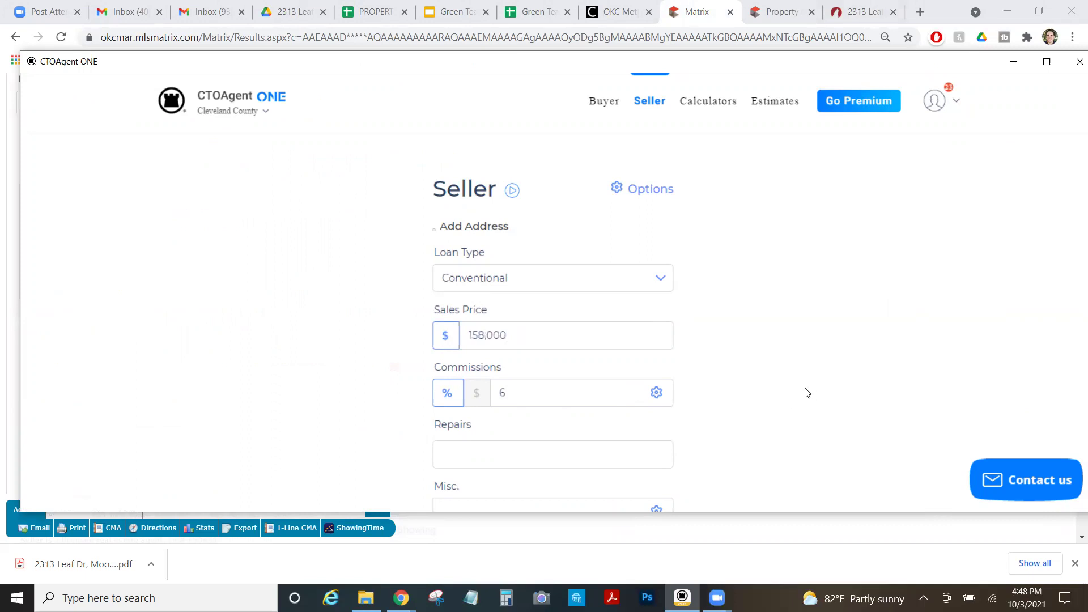
pyautogui.scroll(-4, 805, 394)
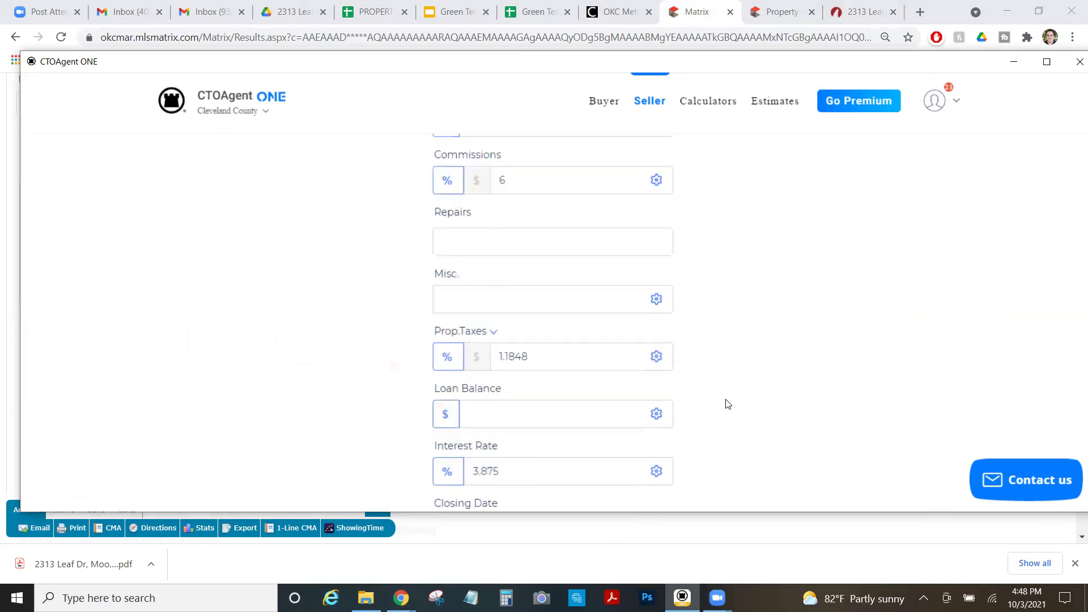
pyautogui.click(575, 241)
pyautogui.write('1,000')
pyautogui.scroll(3, 715, 348)
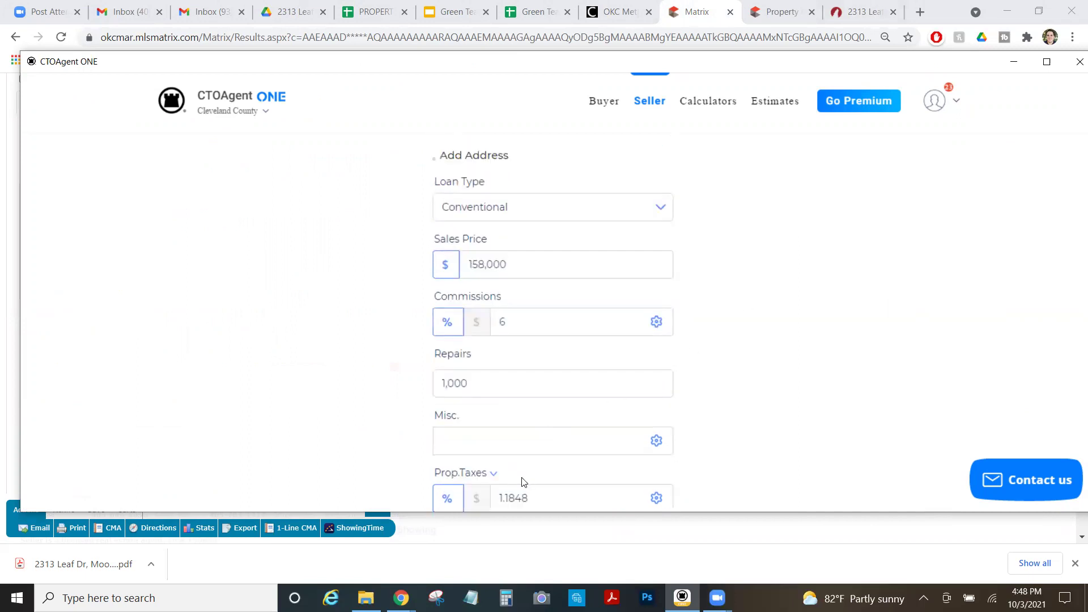
# Set the closing date to 11/02/2021 with the calendar picker.
pyautogui.scroll(-4, 523, 480)
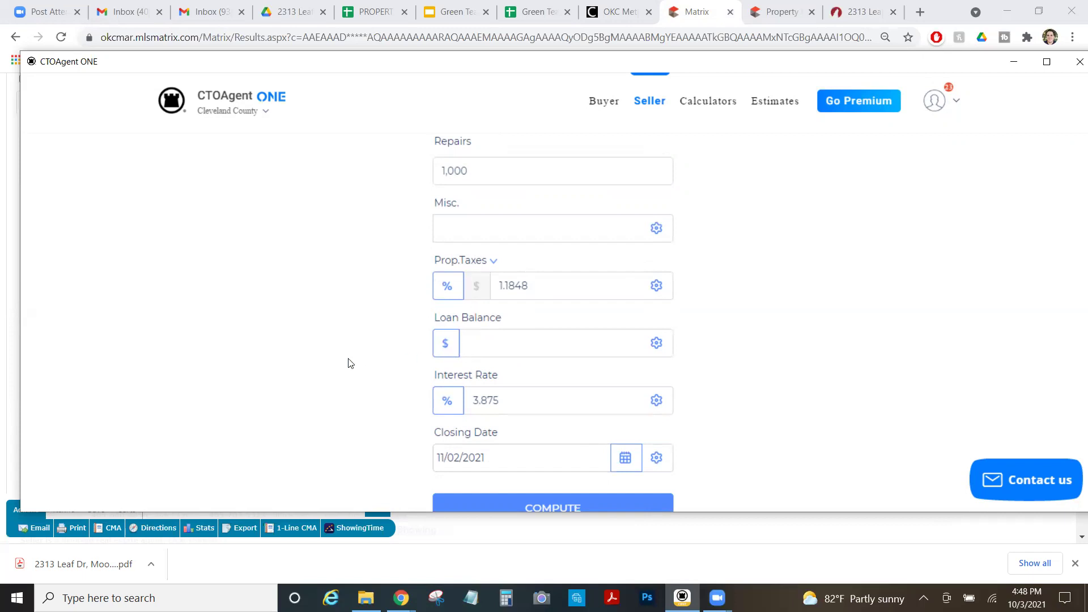
pyautogui.scroll(-1, 348, 363)
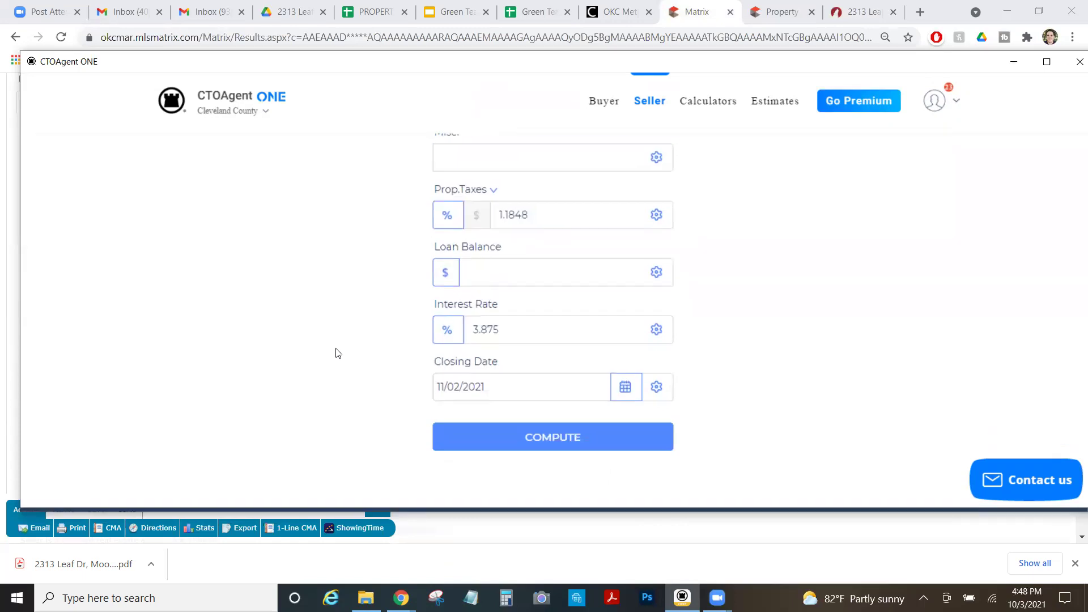
pyautogui.click(625, 387)
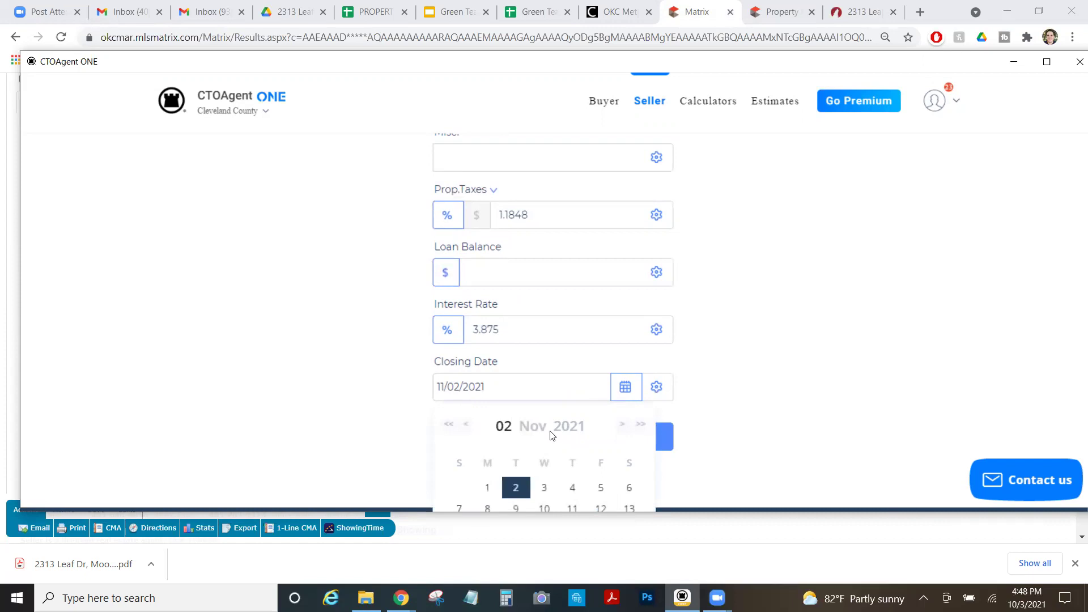
pyautogui.click(283, 331)
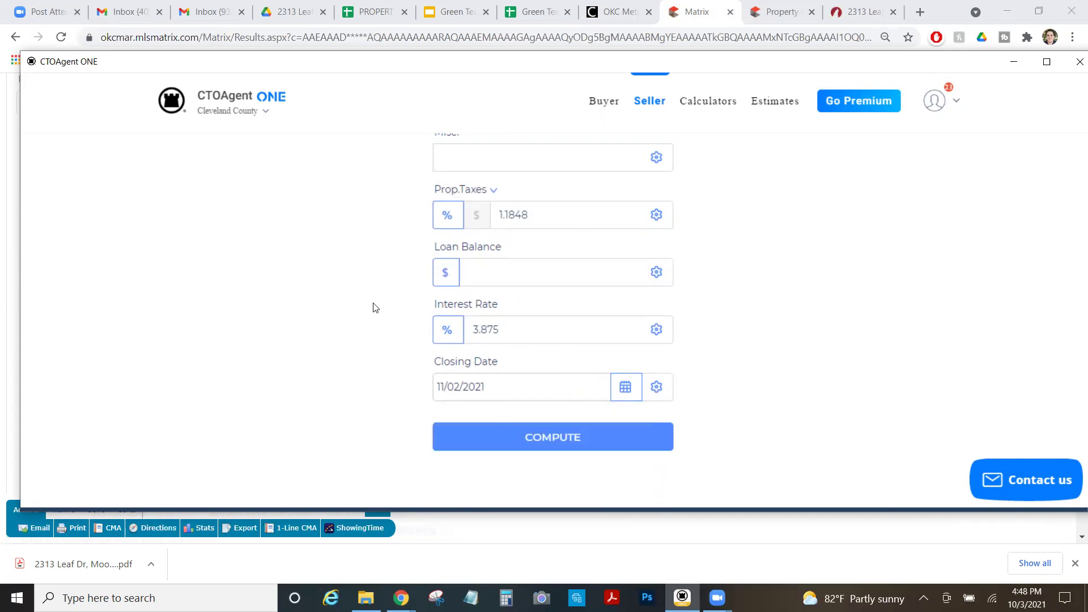
# Compute the estimate and review the $144,751.32 net at close and $11,627.00 closing costs.
pyautogui.click(563, 444)
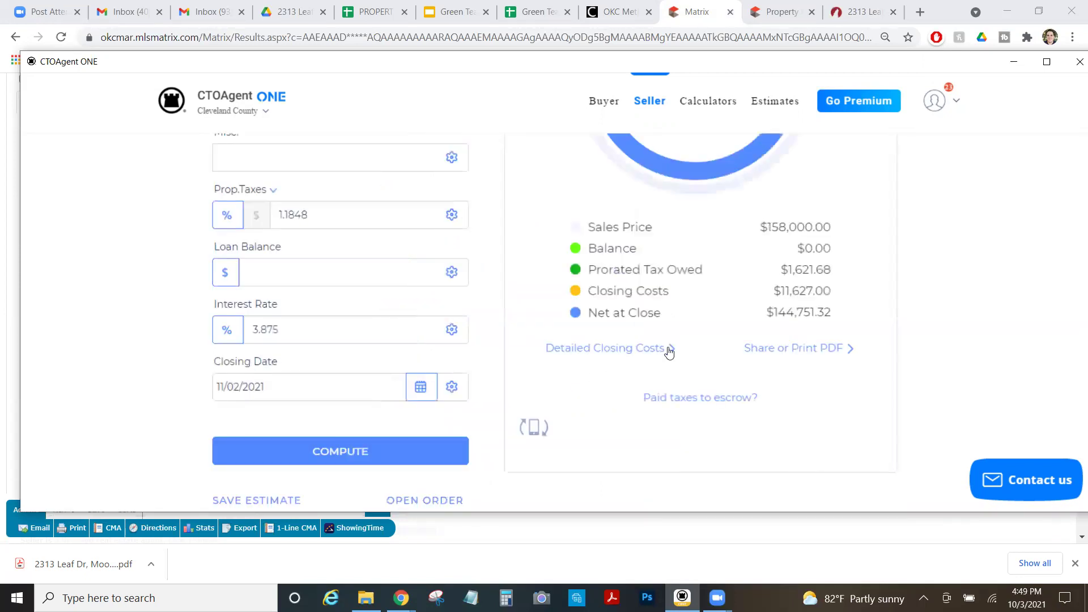
pyautogui.scroll(3, 773, 323)
pyautogui.scroll(3, 737, 287)
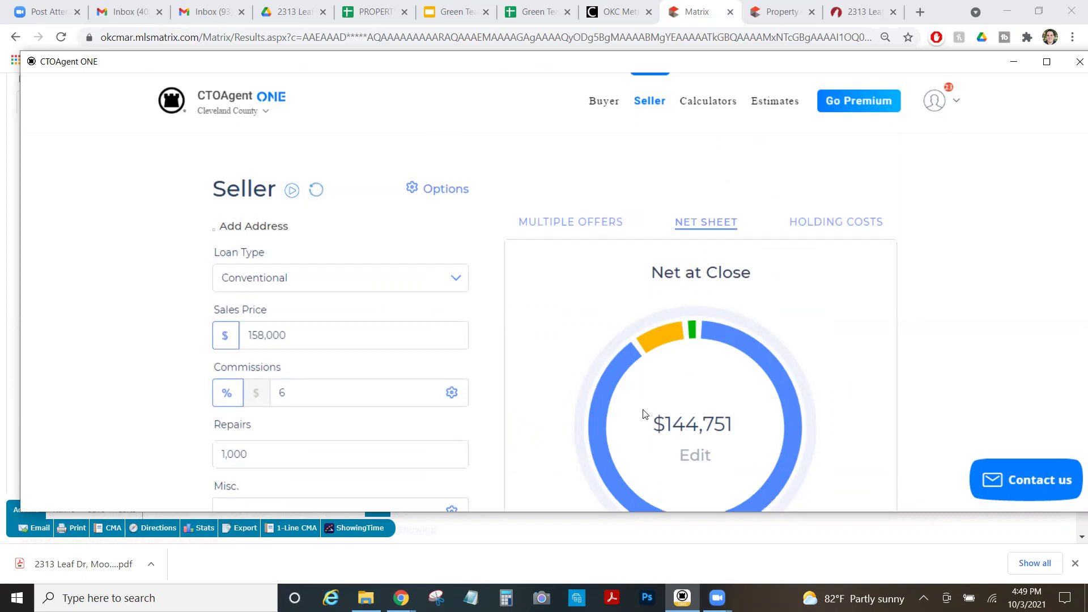
pyautogui.scroll(-5, 646, 402)
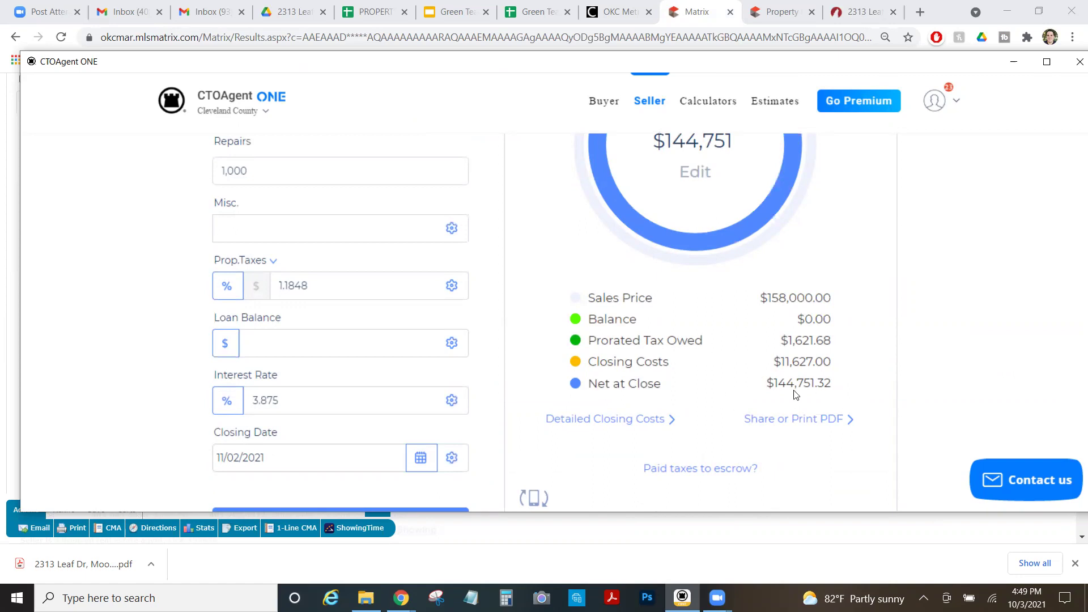
pyautogui.scroll(-3, 695, 366)
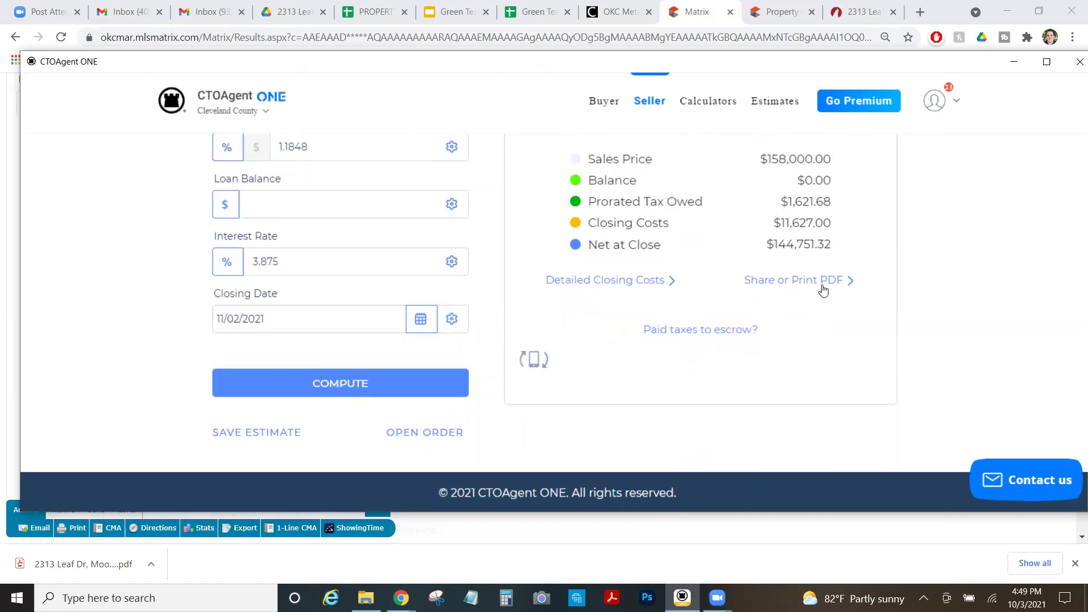
# Generate the printable net sheet and choose PDF as the download format.
pyautogui.click(822, 285)
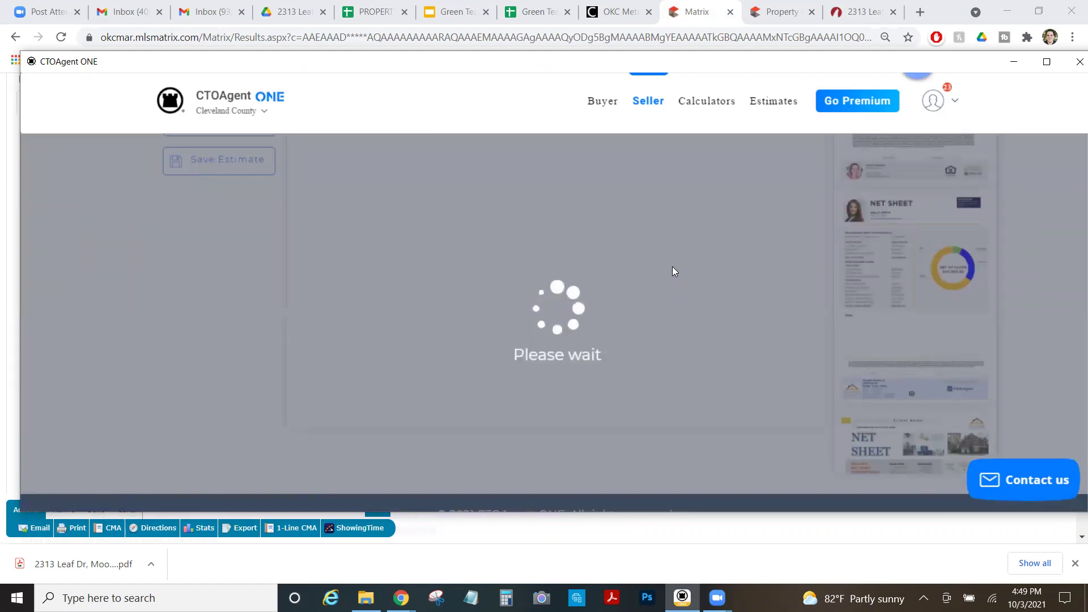
pyautogui.scroll(10, 533, 332)
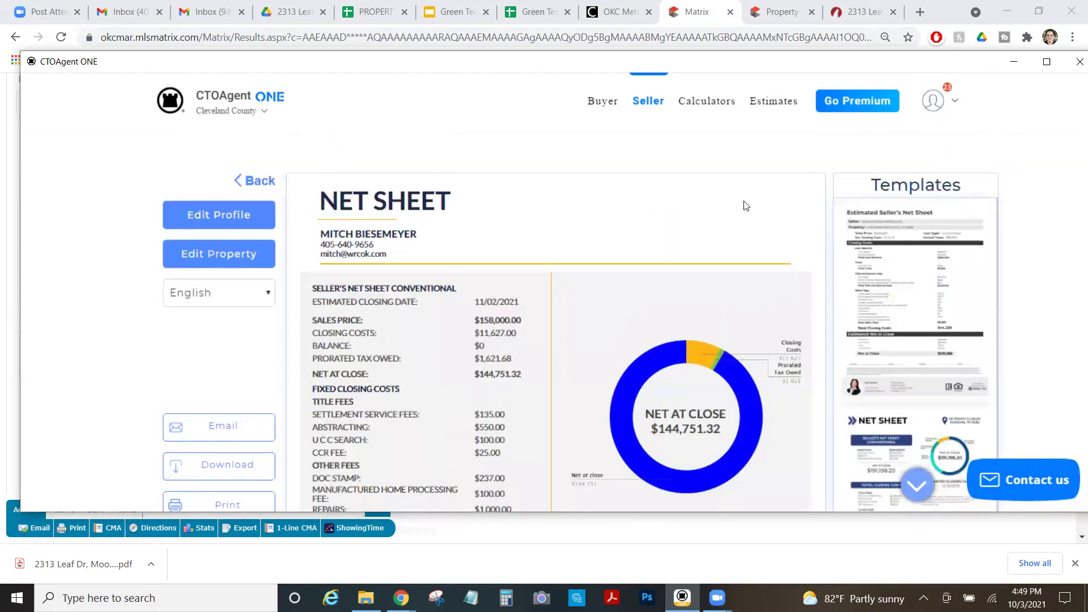
pyautogui.scroll(-3, 276, 316)
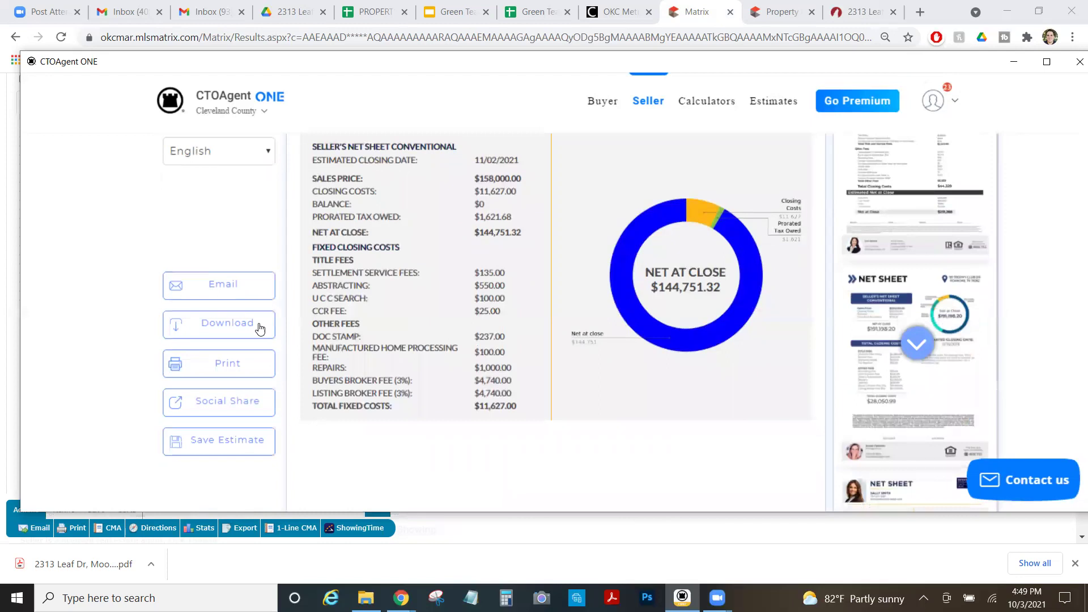
pyautogui.click(260, 328)
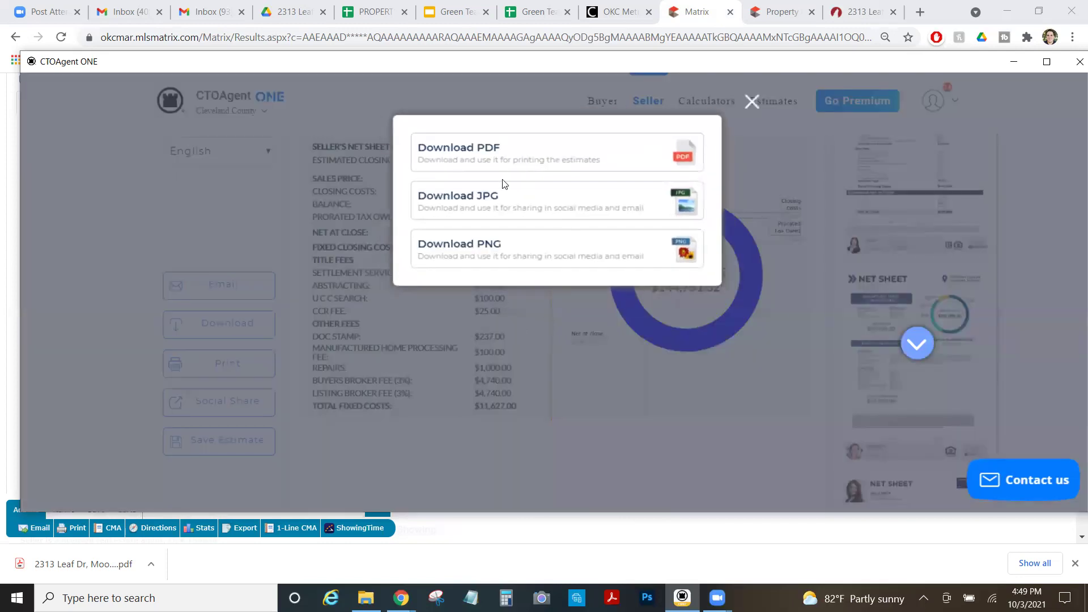
pyautogui.click(498, 155)
pyautogui.click(499, 156)
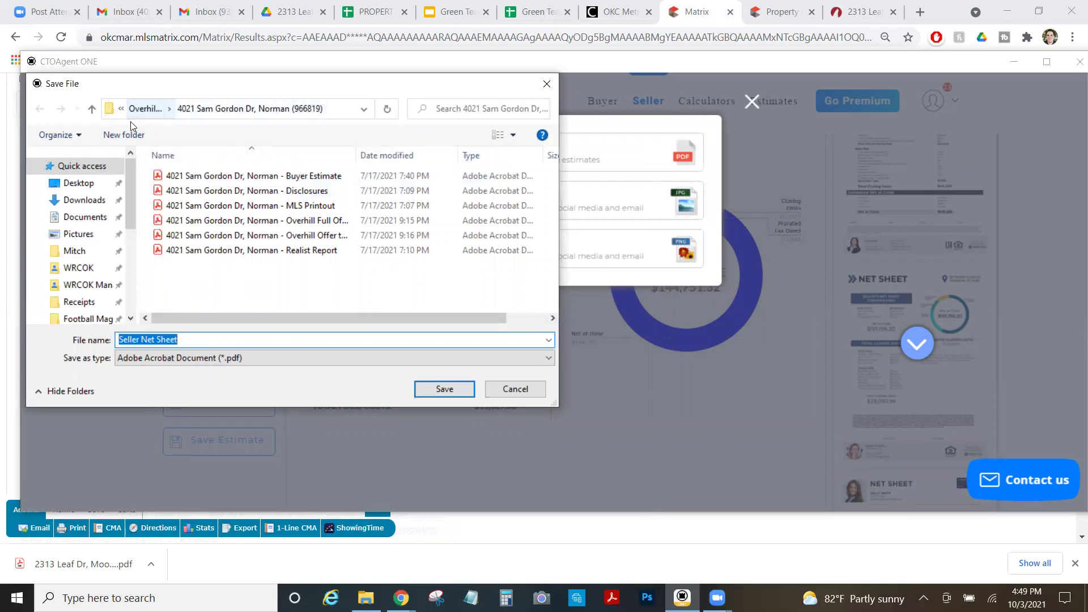
pyautogui.scroll(-2, 98, 253)
pyautogui.click(97, 253)
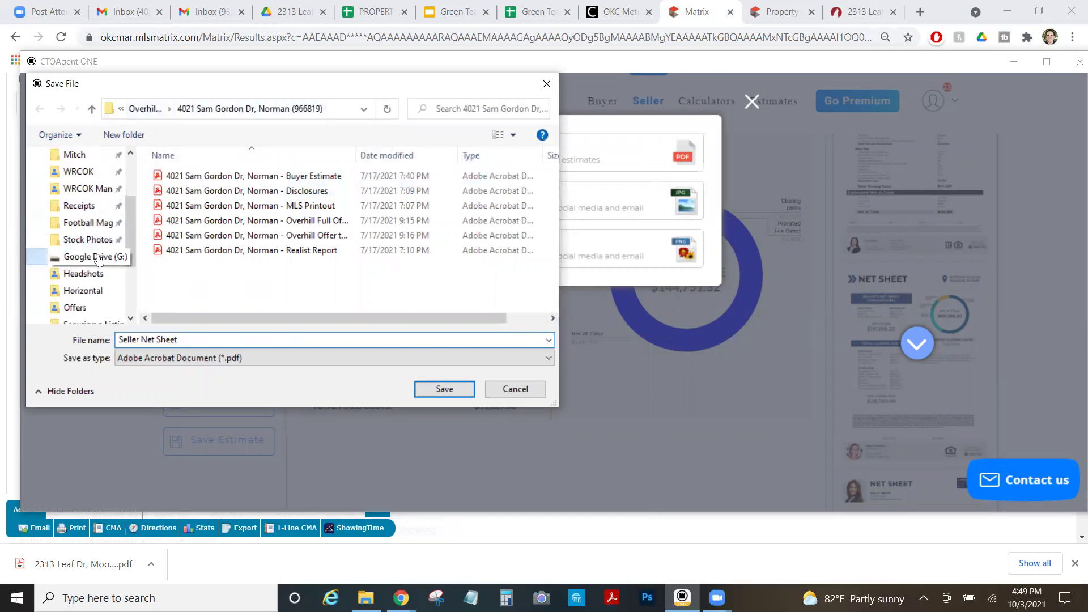
pyautogui.click(178, 174)
pyautogui.doubleClick(178, 175)
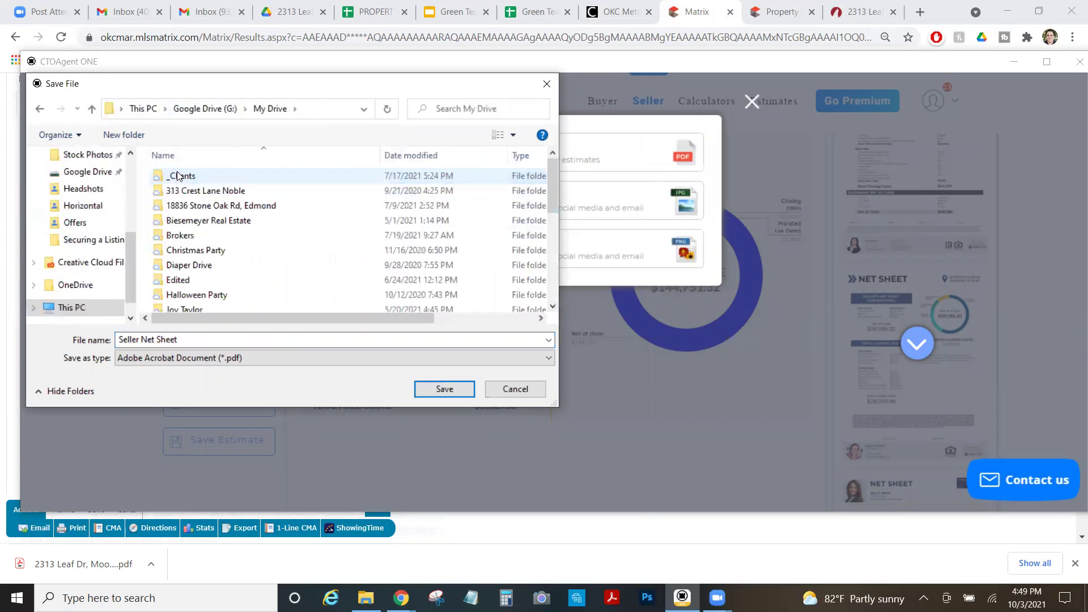
pyautogui.scroll(-3, 198, 280)
pyautogui.doubleClick(197, 280)
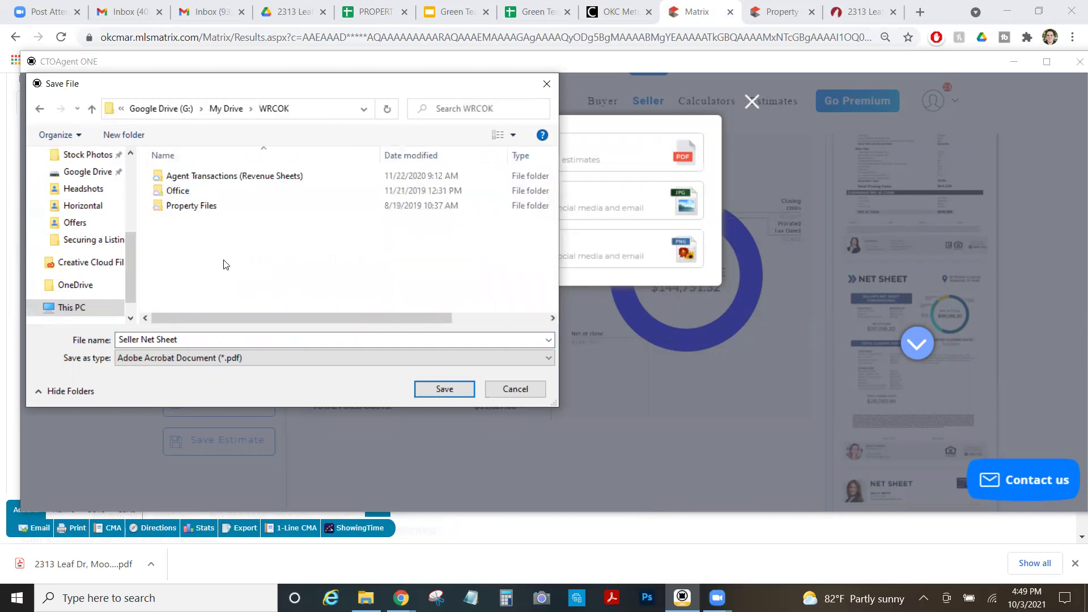
pyautogui.doubleClick(210, 210)
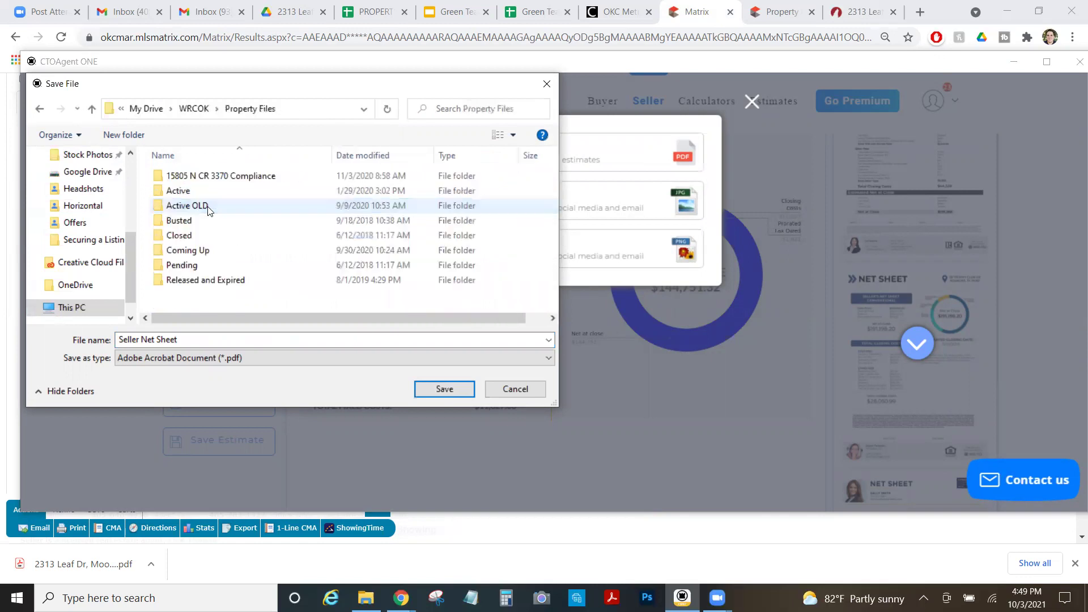
pyautogui.doubleClick(198, 243)
pyautogui.scroll(-3, 199, 245)
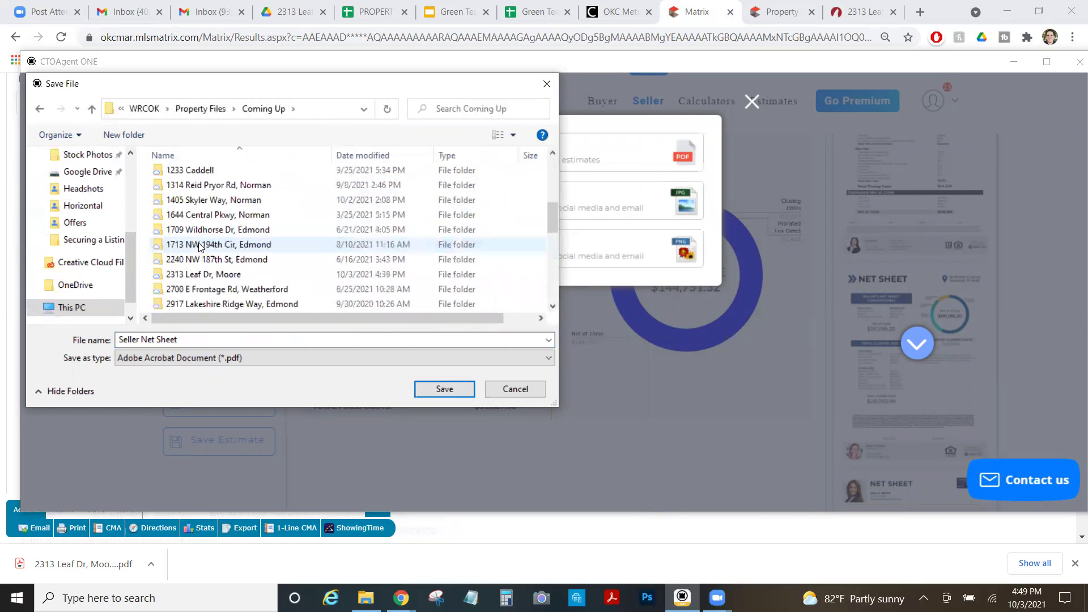
pyautogui.doubleClick(204, 274)
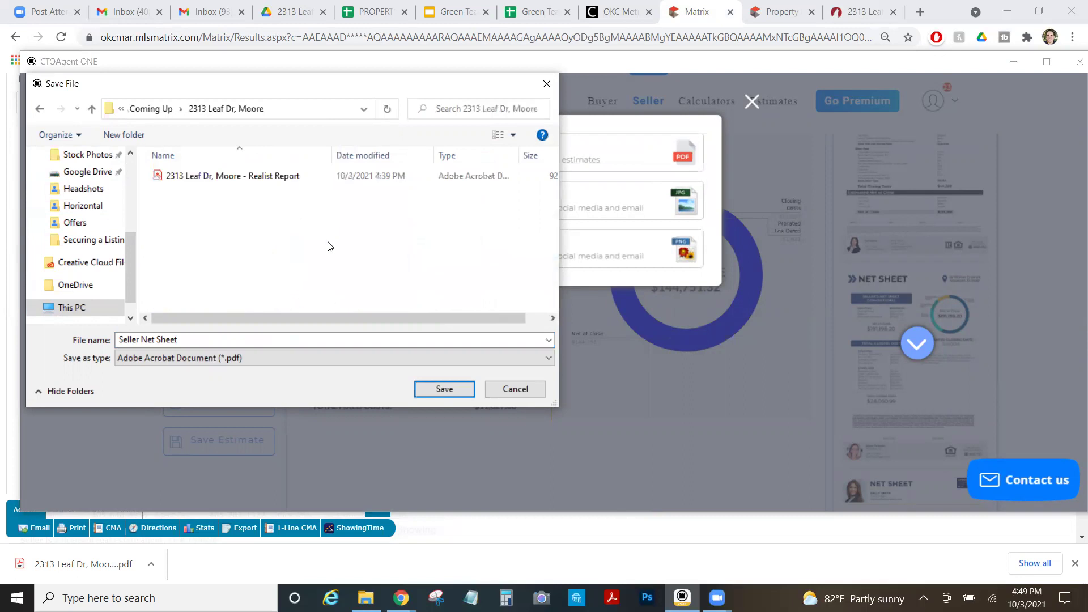
pyautogui.click(210, 178)
pyautogui.click(200, 339)
pyautogui.moveTo(196, 339); pyautogui.dragTo(359, 348)
pyautogui.write('- ')
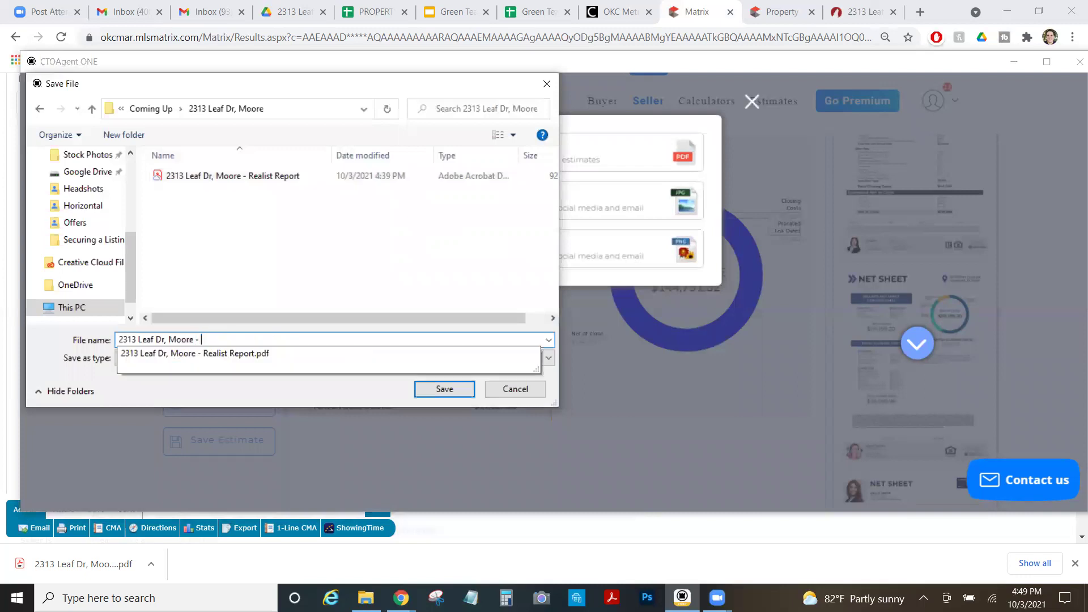
pyautogui.write('Seller Net Sheet')
pyautogui.click(450, 391)
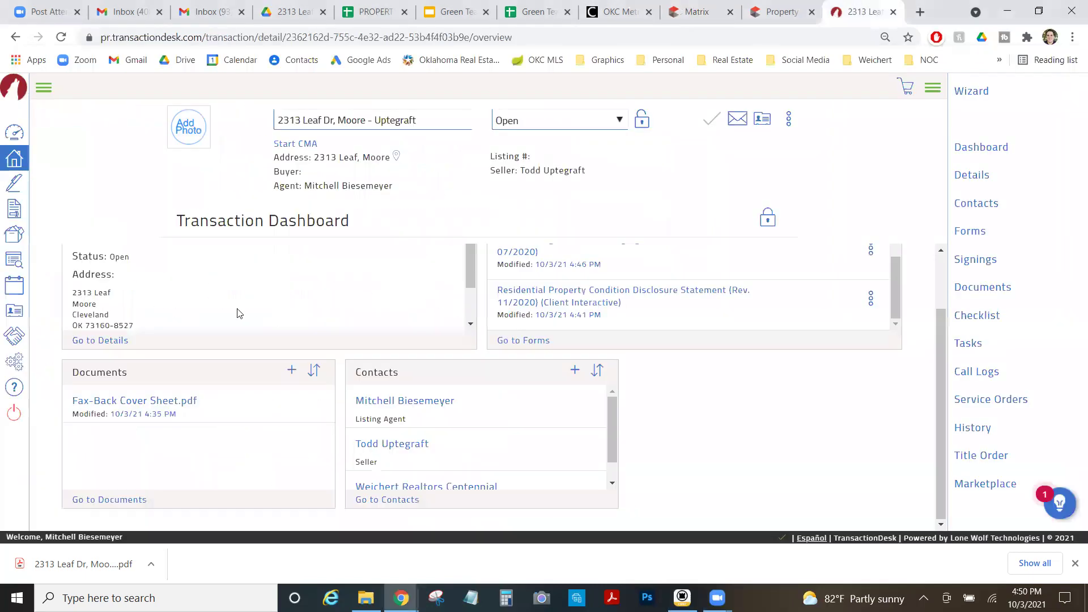
# Start adding a transaction document and browse into Google Drive > My Drive > WRCOK > Property Files.
pyautogui.click(292, 372)
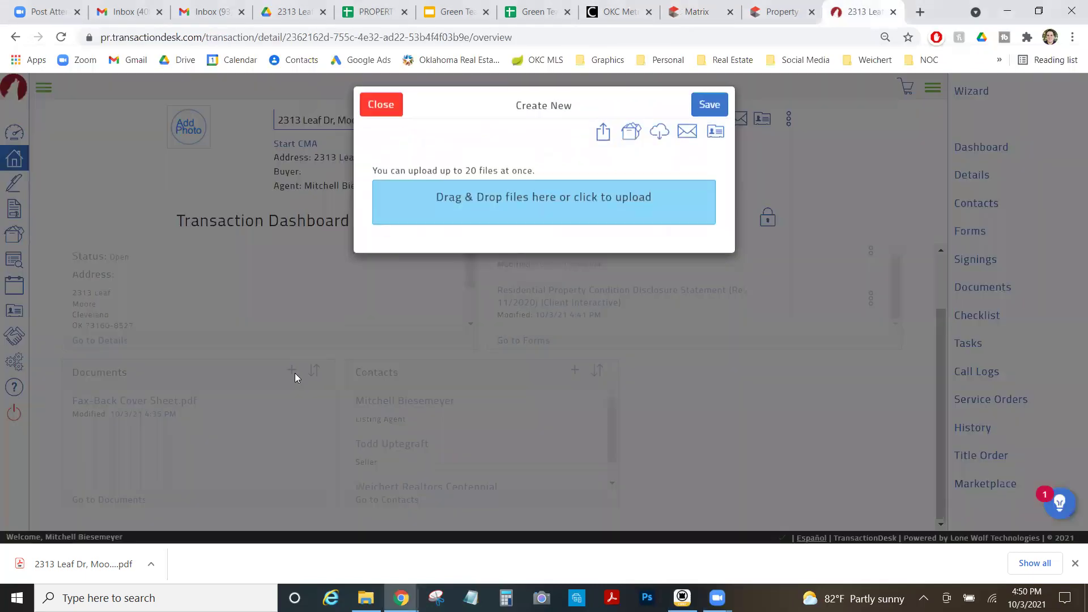
pyautogui.click(434, 220)
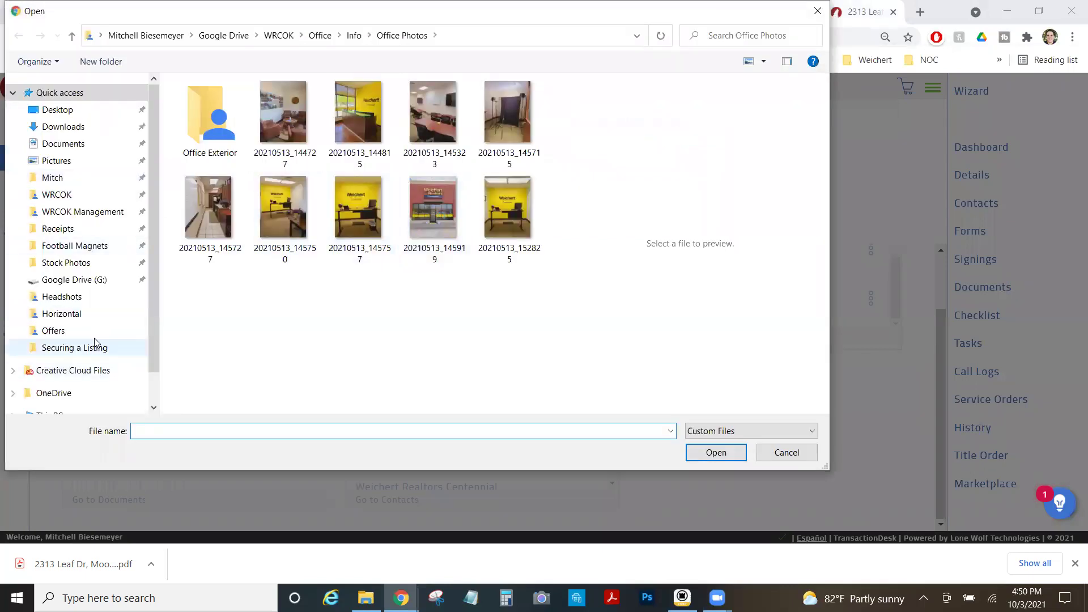
pyautogui.scroll(-1, 92, 318)
pyautogui.click(79, 234)
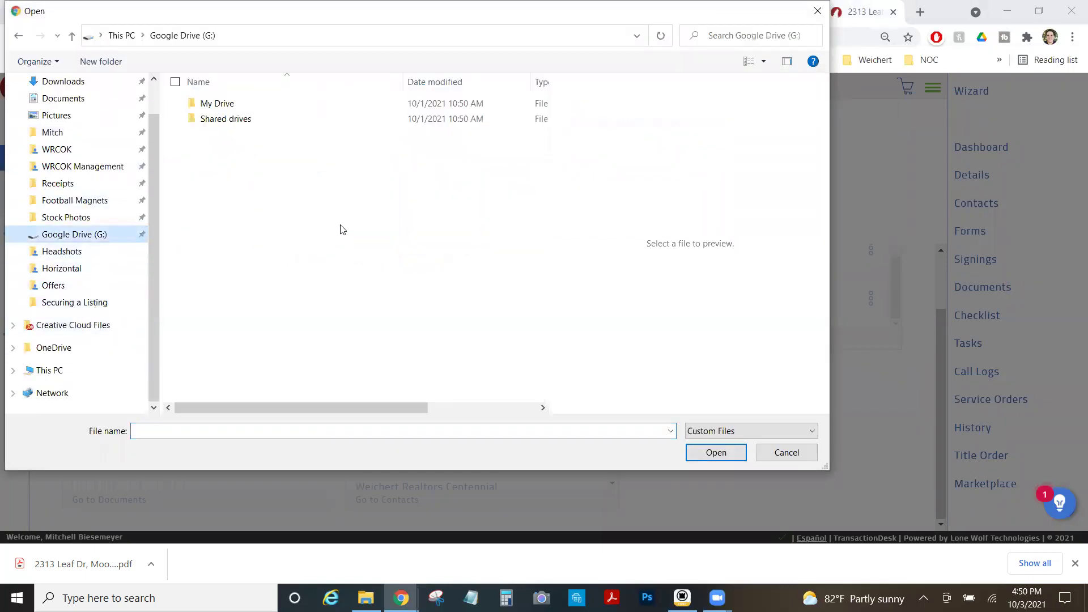
pyautogui.doubleClick(242, 108)
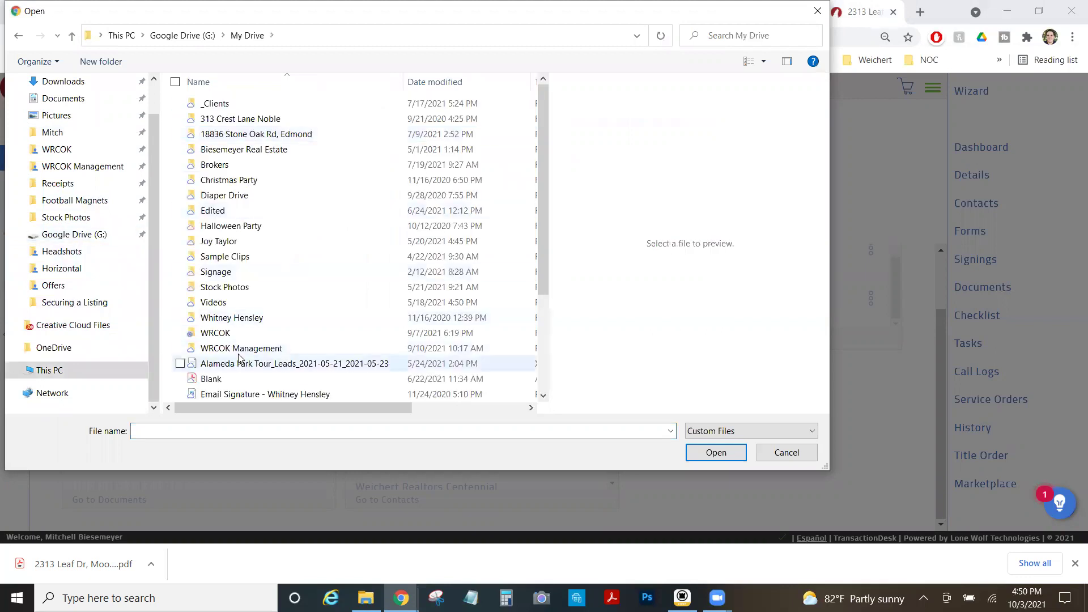
pyautogui.doubleClick(243, 267)
pyautogui.doubleClick(244, 136)
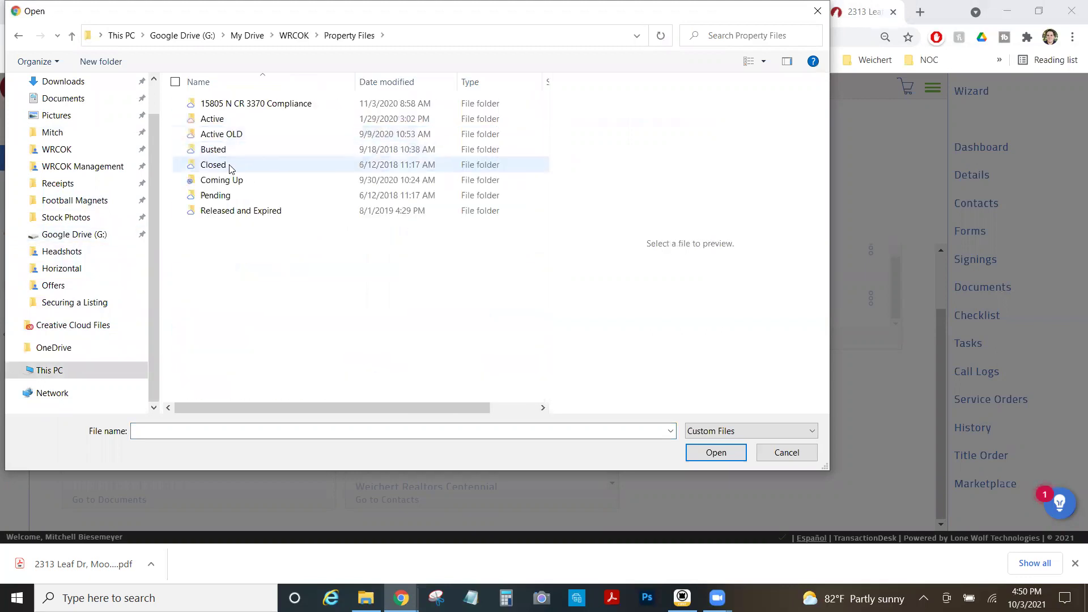
pyautogui.click(229, 179)
pyautogui.doubleClick(243, 172)
pyautogui.scroll(-2, 250, 255)
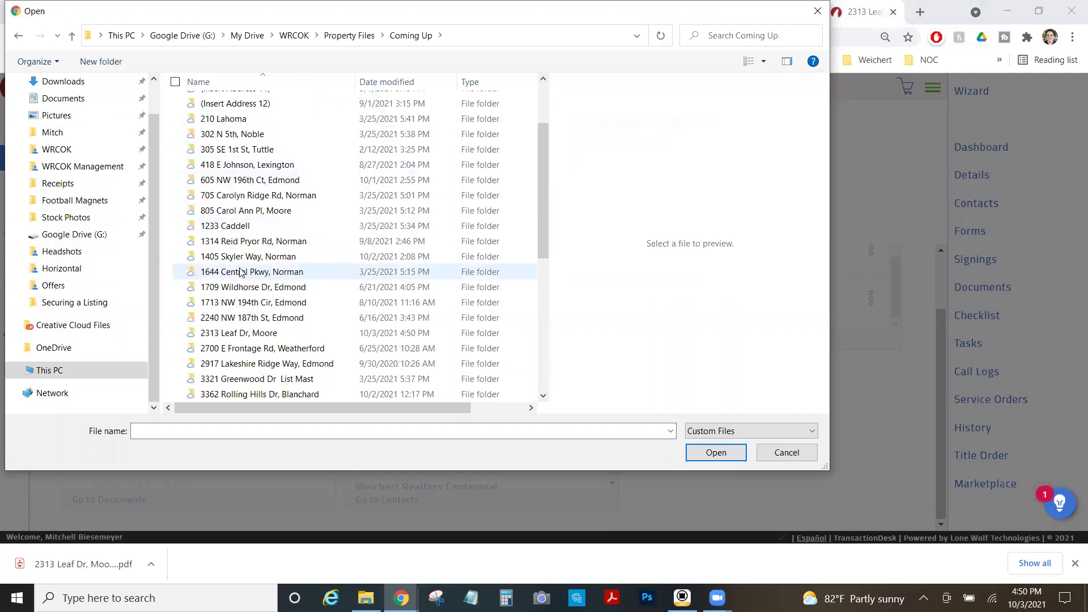
pyautogui.doubleClick(255, 334)
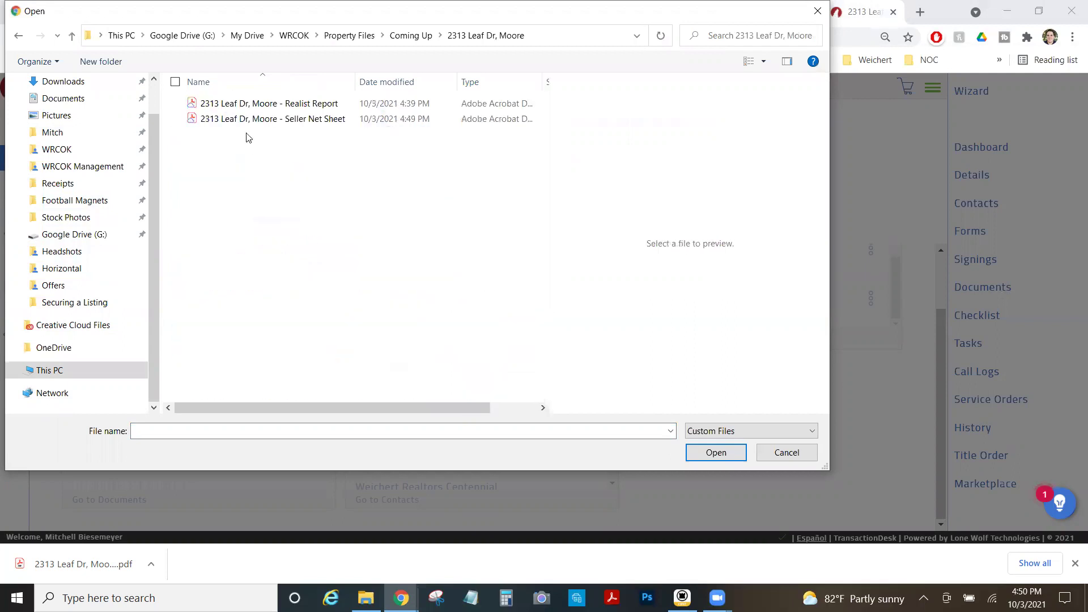
pyautogui.click(267, 120)
pyautogui.click(712, 453)
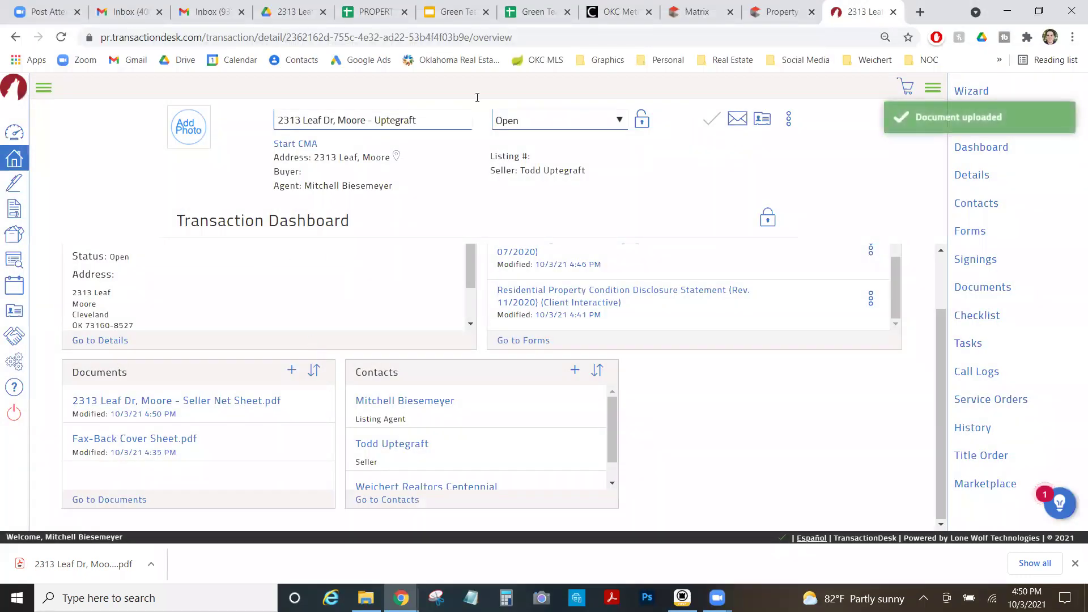
pyautogui.click(599, 296)
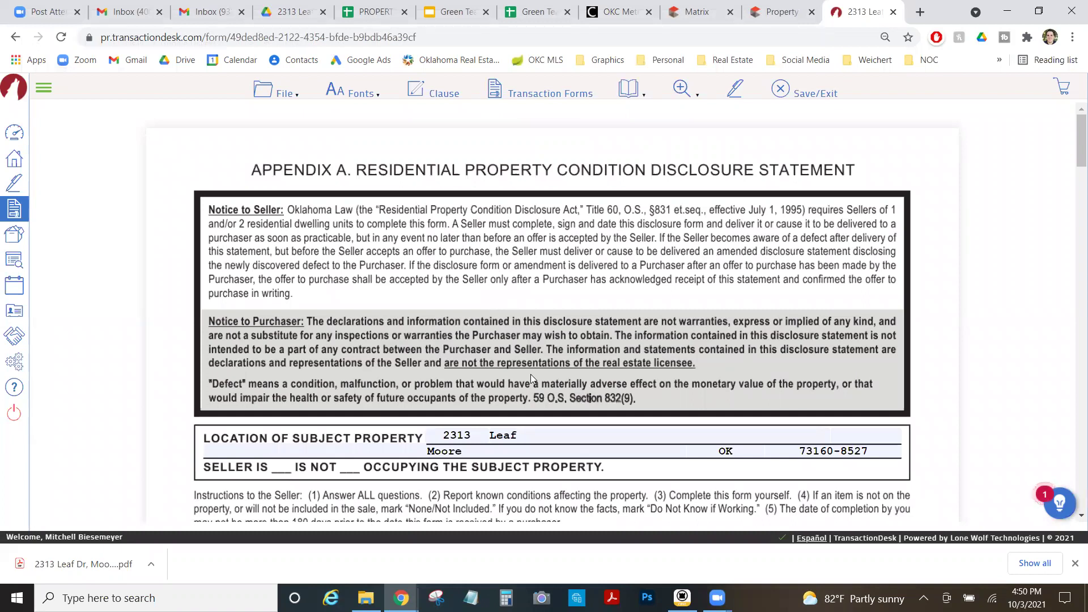
pyautogui.scroll(-1, 507, 320)
pyautogui.click(544, 366)
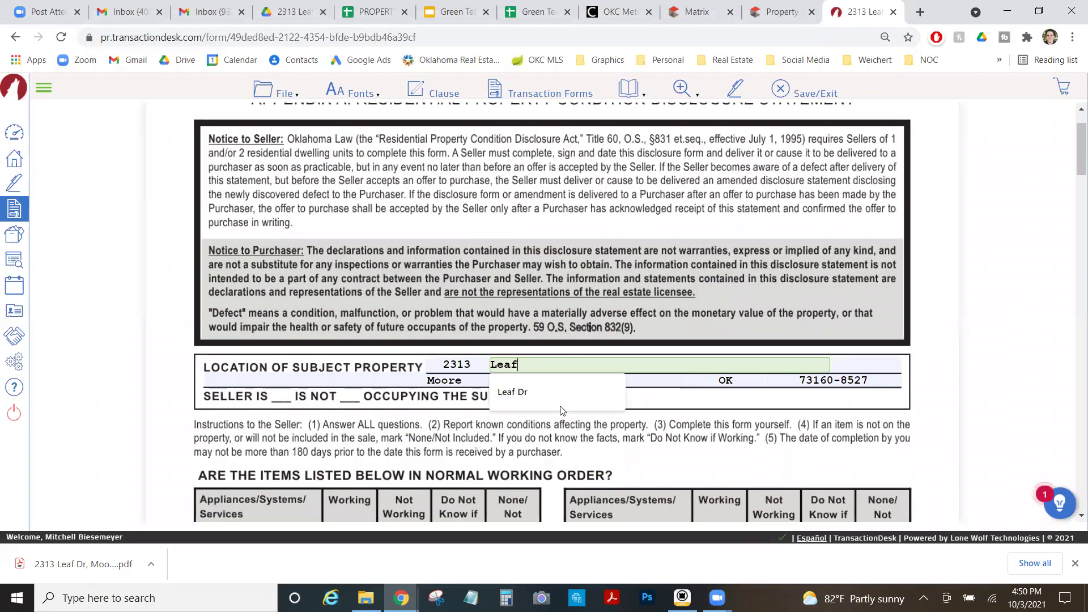
pyautogui.click(512, 392)
pyautogui.click(141, 369)
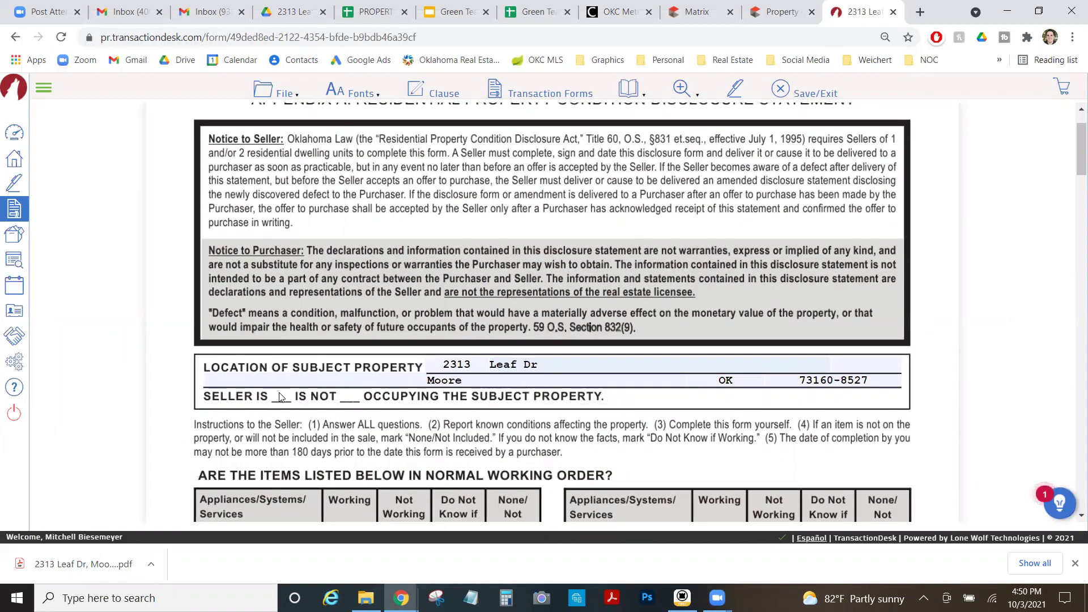
pyautogui.scroll(-2, 279, 397)
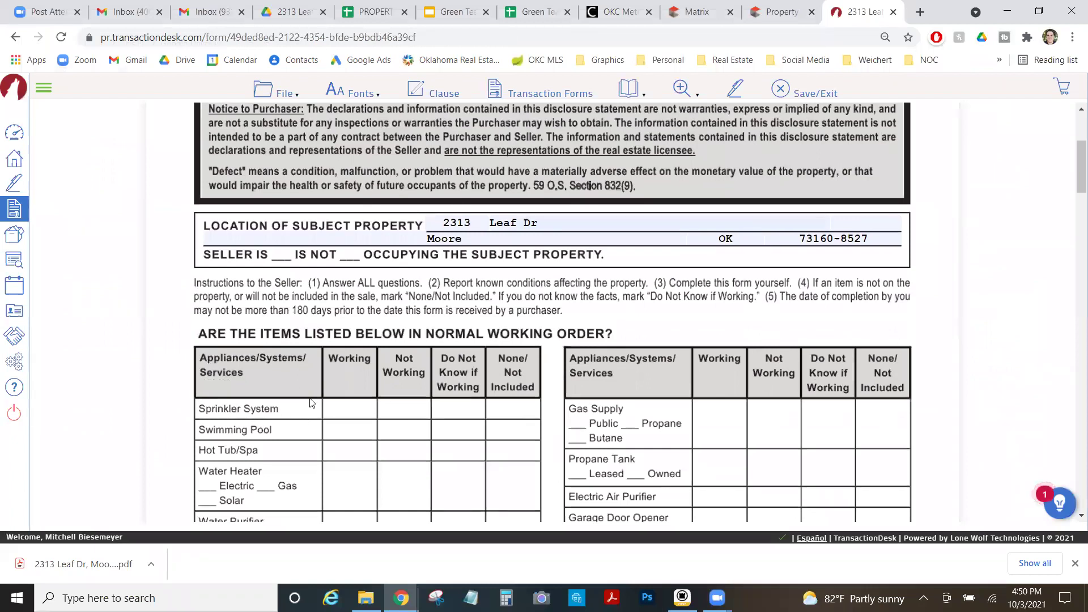
pyautogui.scroll(-1, 317, 400)
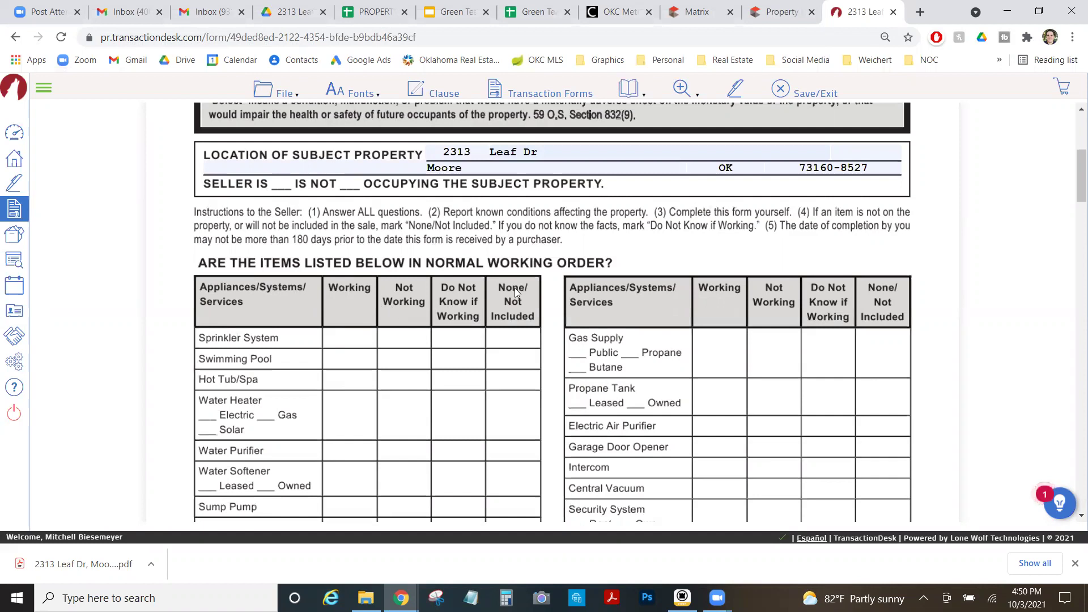
pyautogui.scroll(-3, 442, 386)
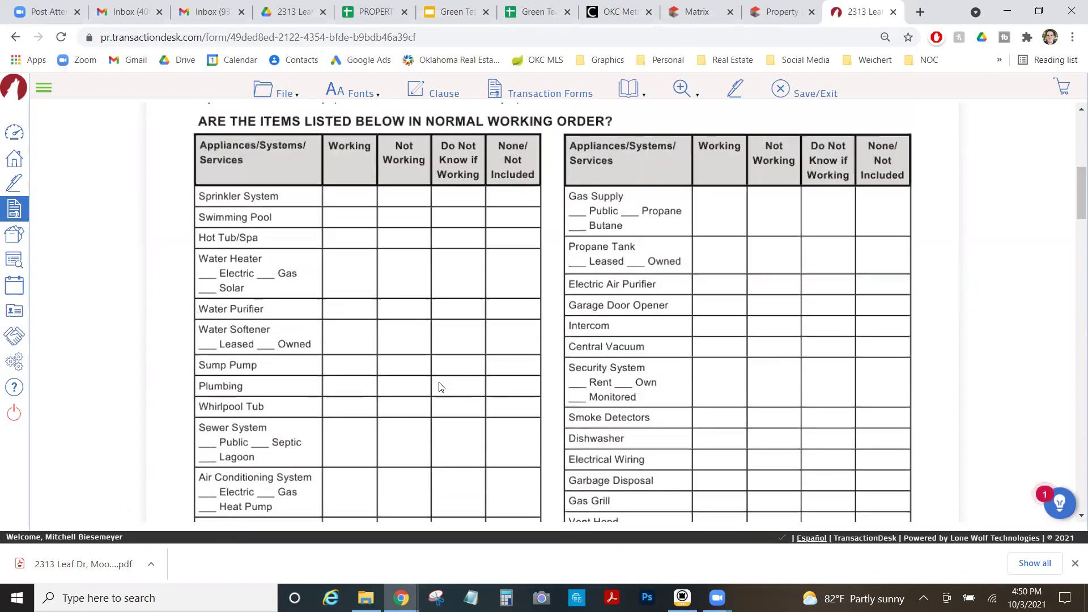
pyautogui.scroll(-3, 441, 386)
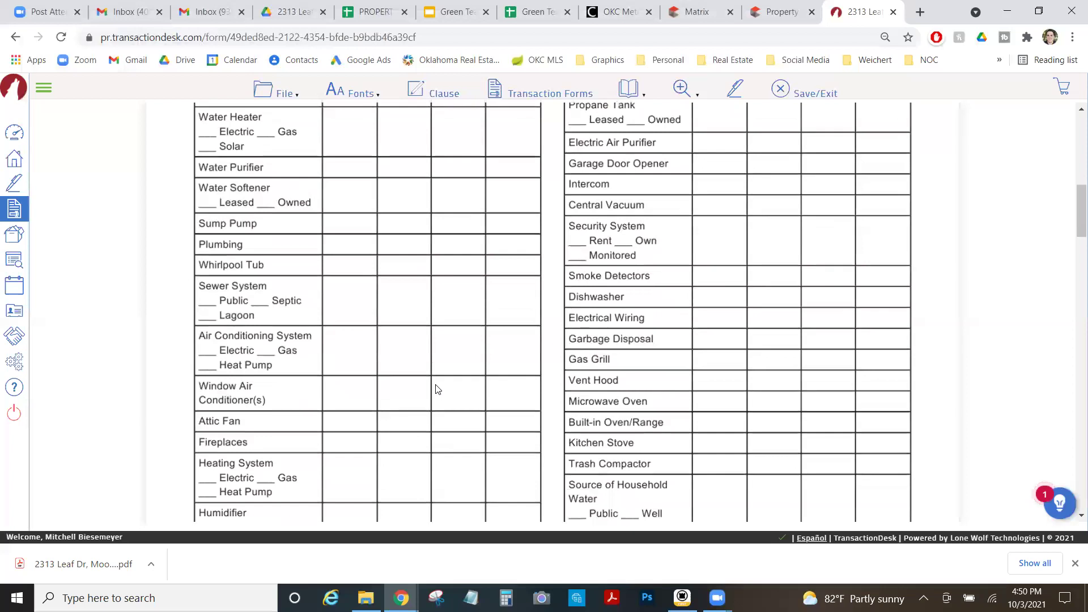
pyautogui.scroll(-5, 436, 389)
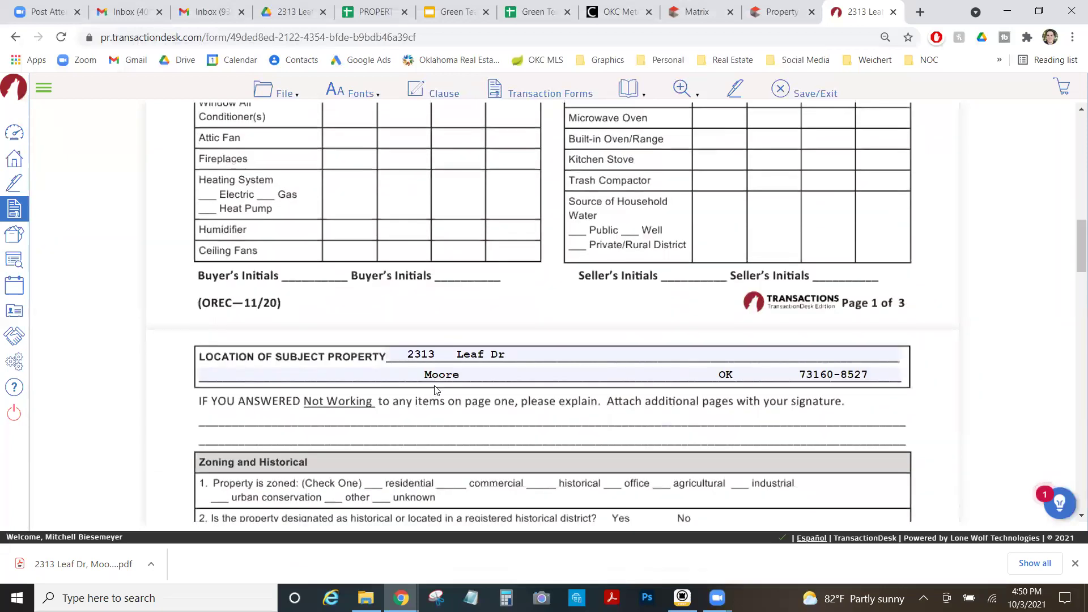
pyautogui.scroll(-5, 629, 383)
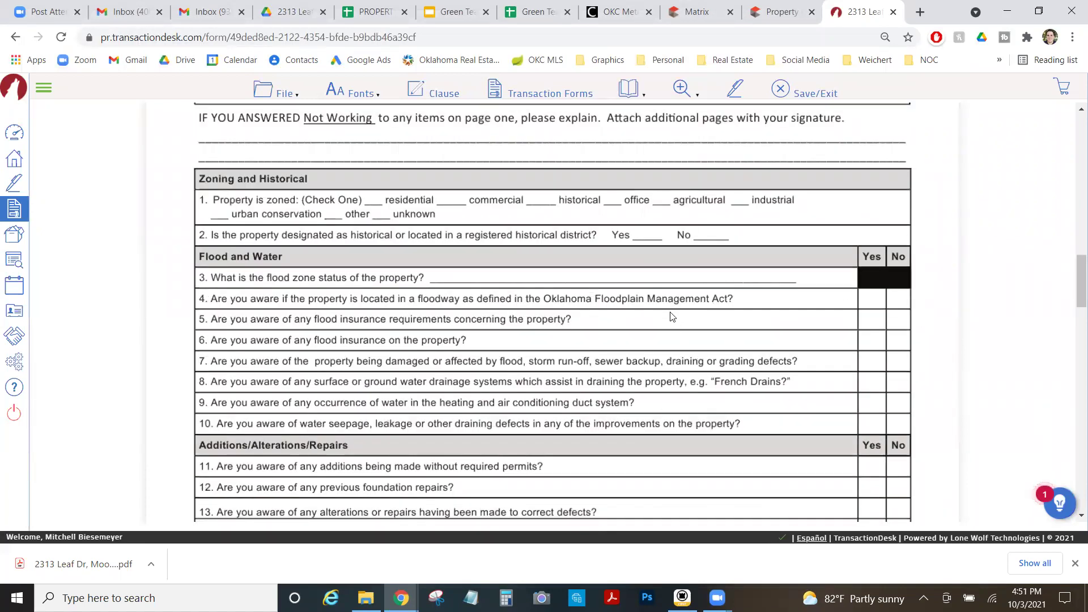
pyautogui.scroll(-3, 549, 321)
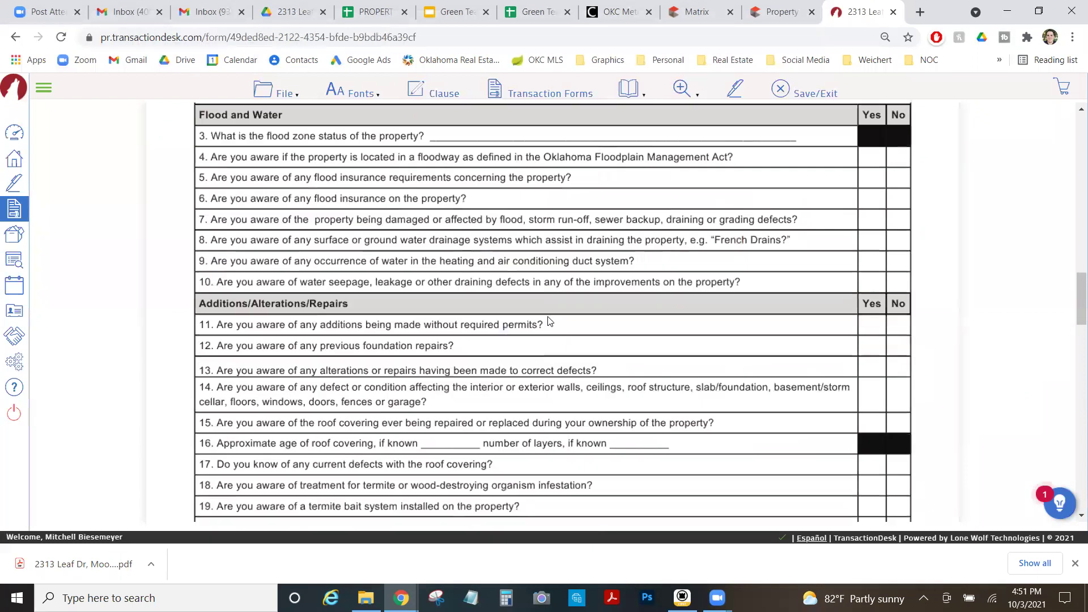
pyautogui.scroll(-9, 549, 321)
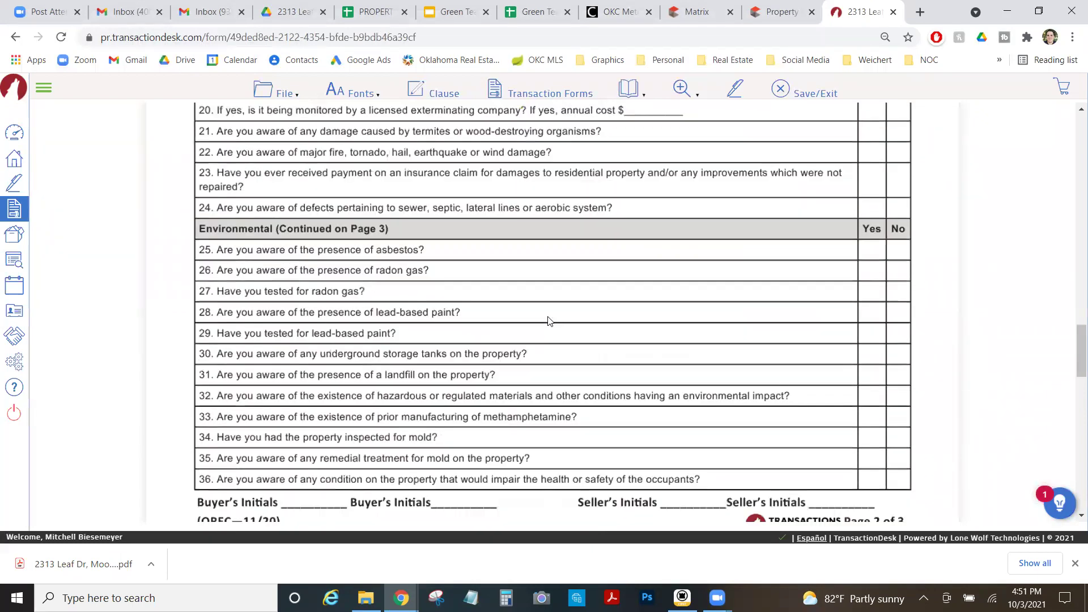
pyautogui.scroll(-8, 548, 320)
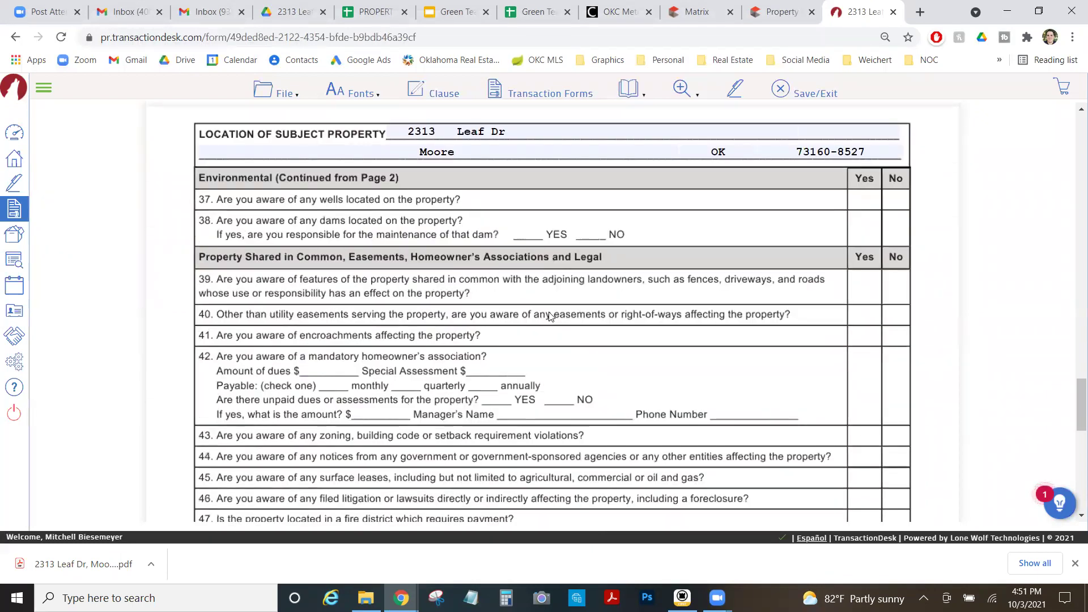
pyautogui.scroll(-11, 548, 316)
pyautogui.scroll(3, 527, 258)
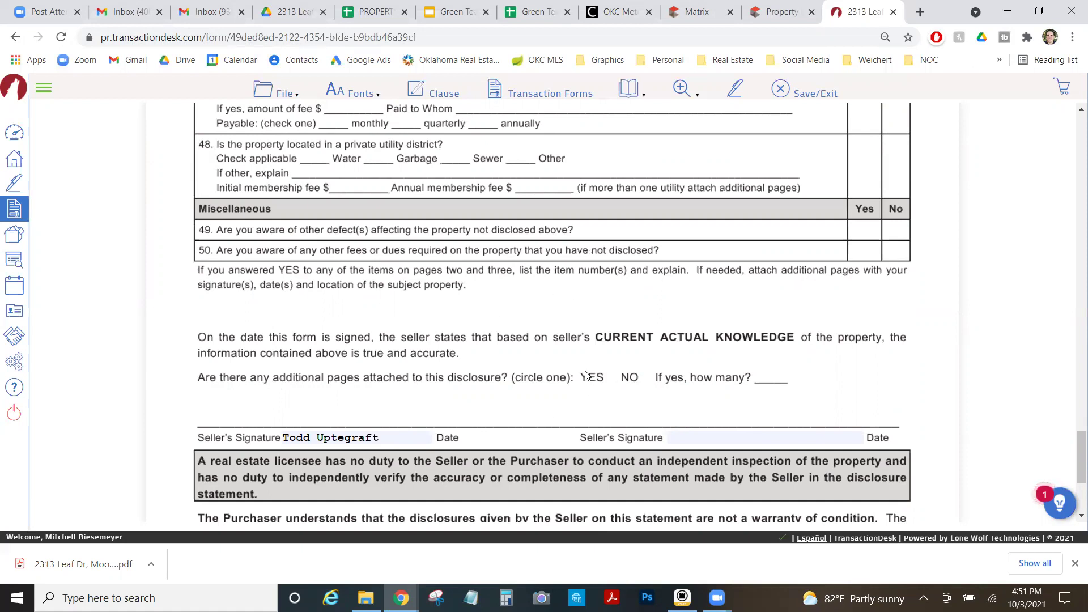
pyautogui.scroll(-3, 377, 387)
pyautogui.scroll(-1, 375, 384)
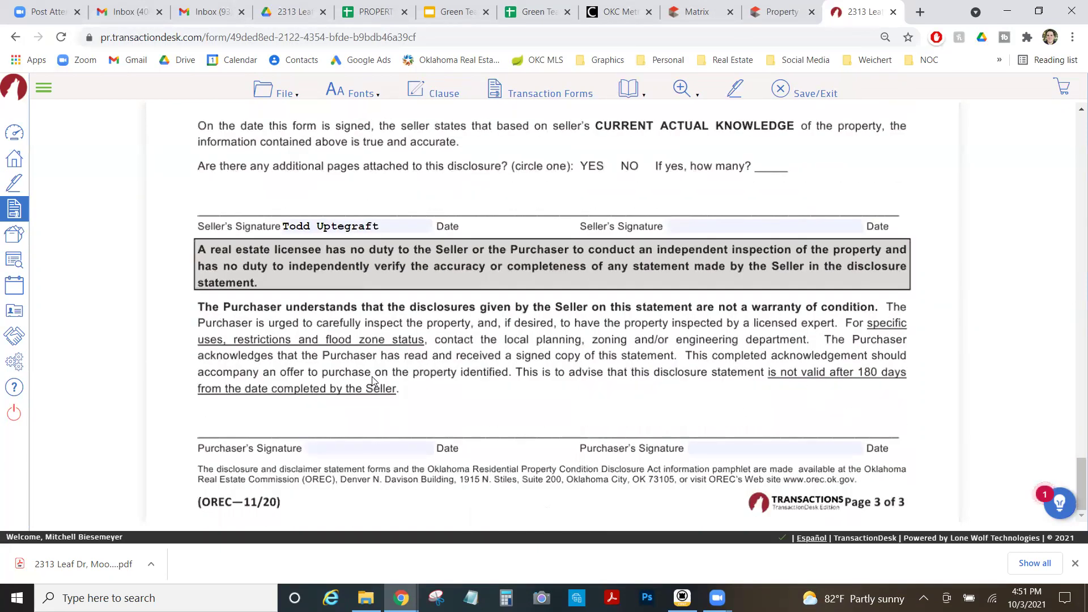
pyautogui.scroll(20, 369, 379)
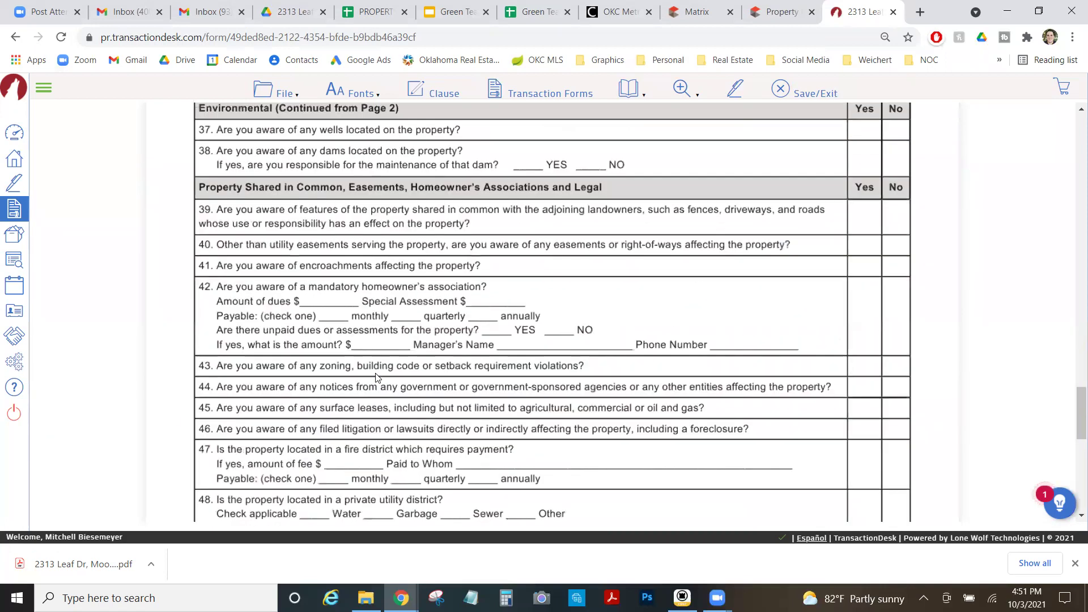
pyautogui.scroll(20, 377, 379)
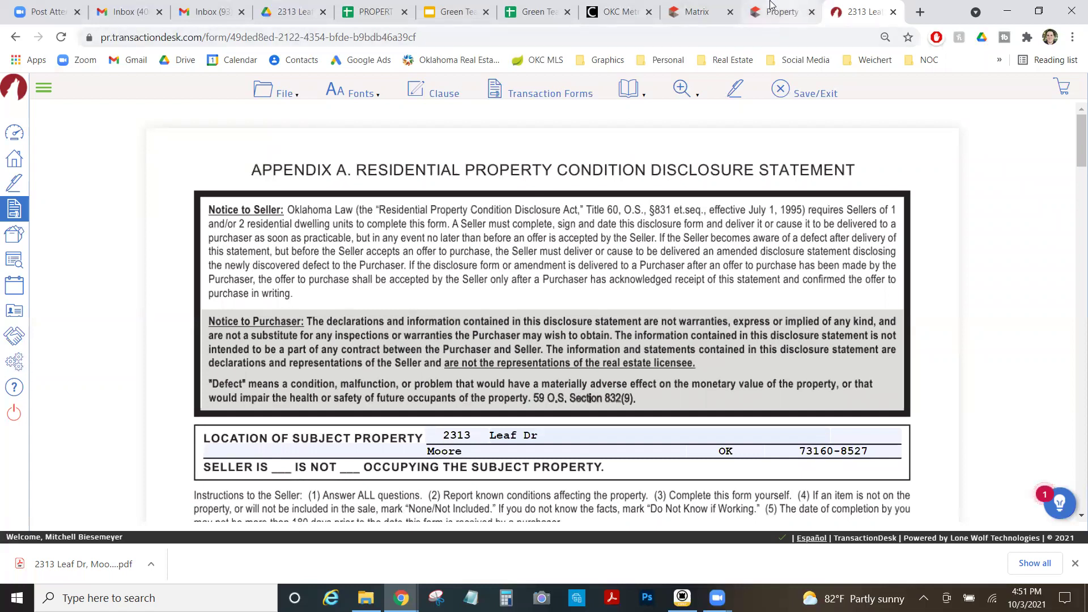
pyautogui.click(278, 90)
pyautogui.click(819, 94)
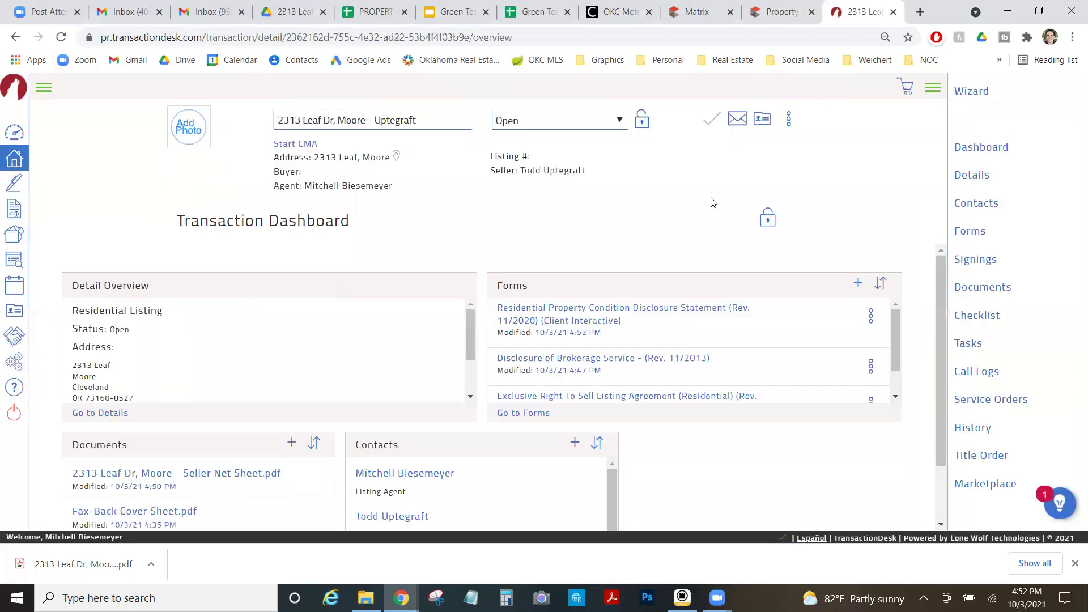
pyautogui.scroll(-2, 417, 291)
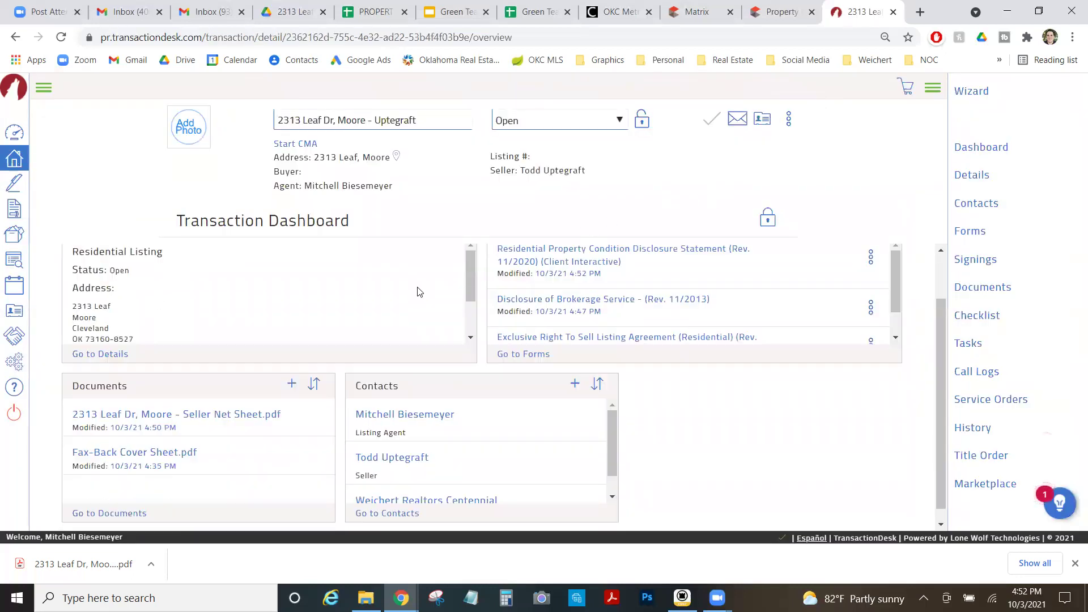
pyautogui.scroll(2, 604, 375)
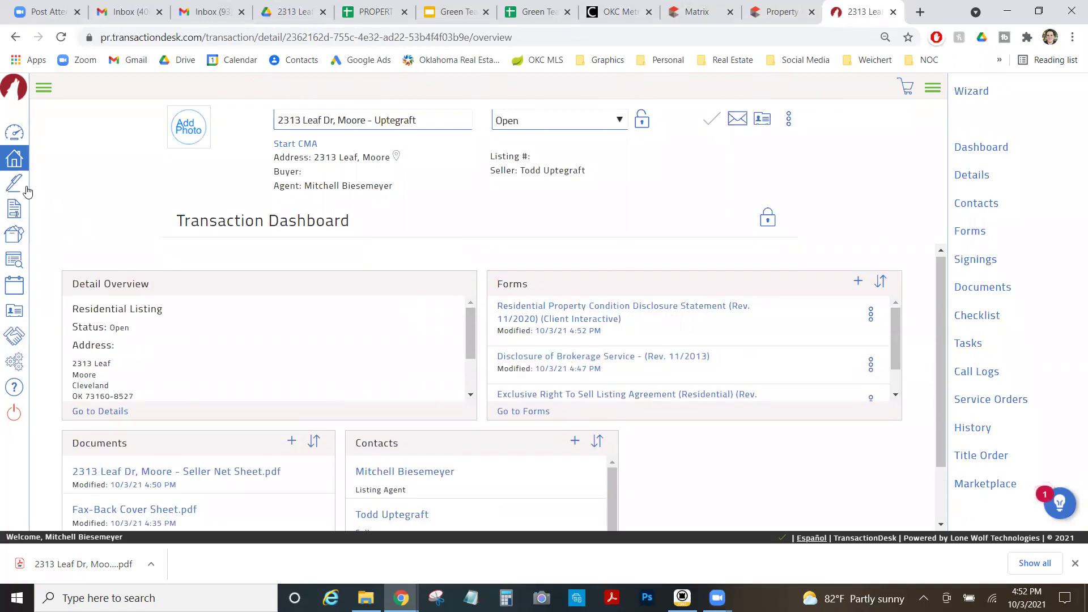
pyautogui.scroll(-2, 342, 437)
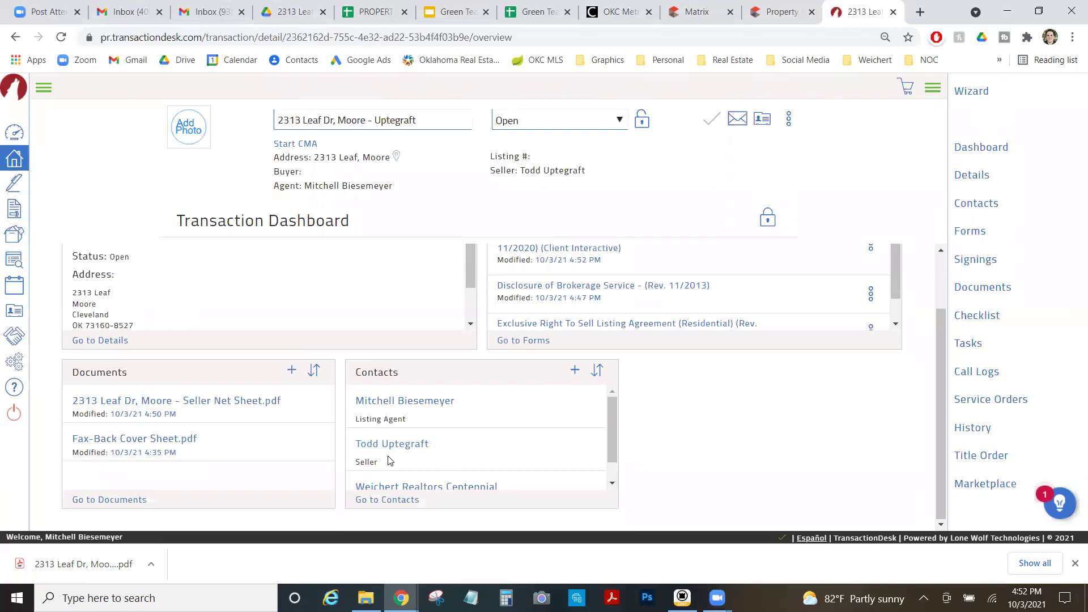
# Start a new Authentisign Classic signing from the Signings list.
pyautogui.click(14, 185)
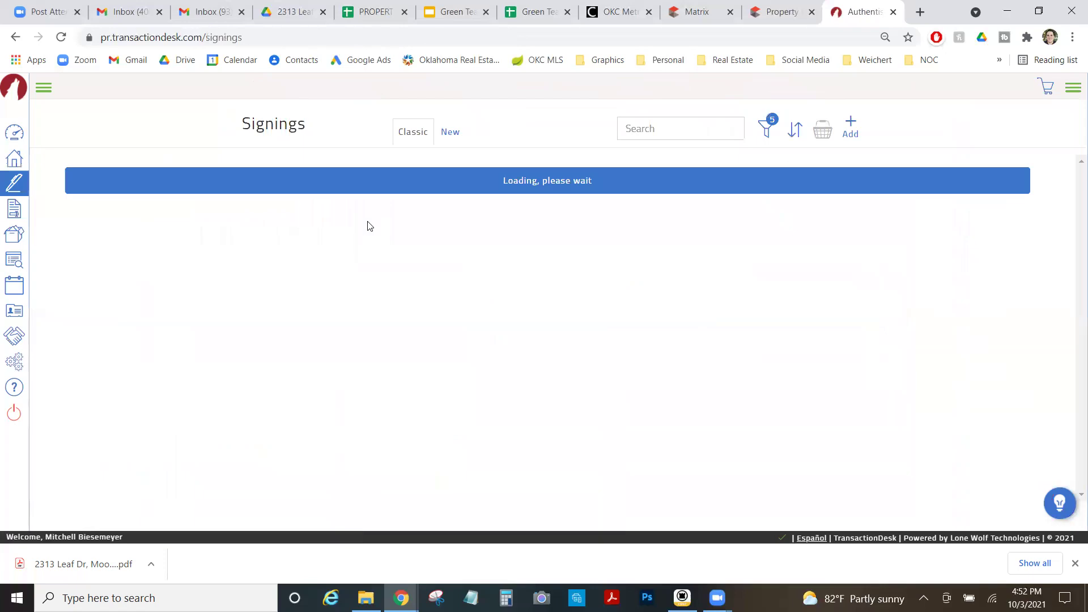
pyautogui.click(851, 128)
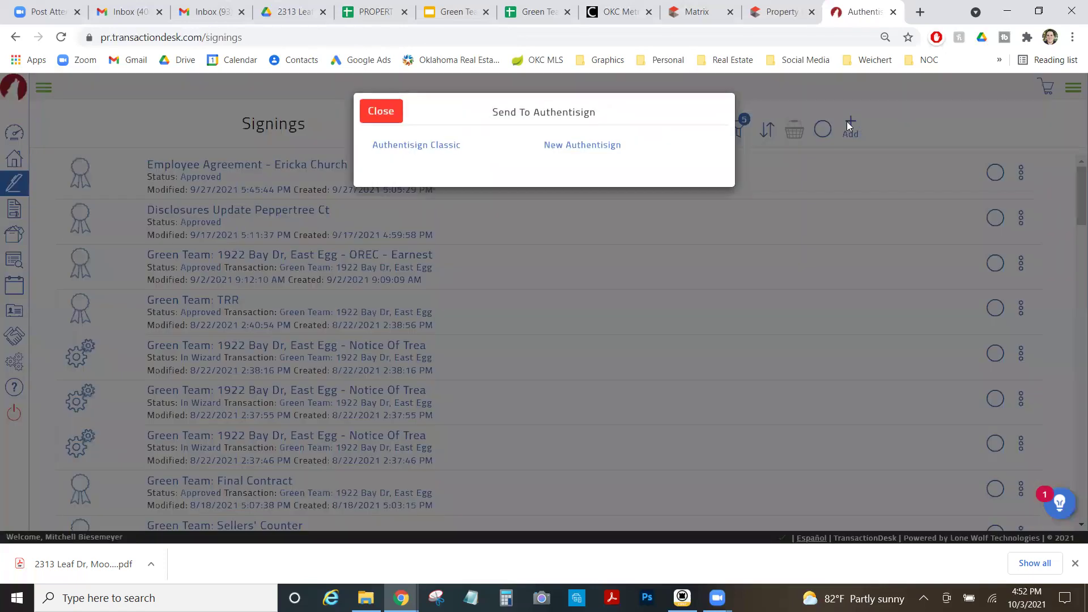
pyautogui.click(422, 147)
pyautogui.click(612, 144)
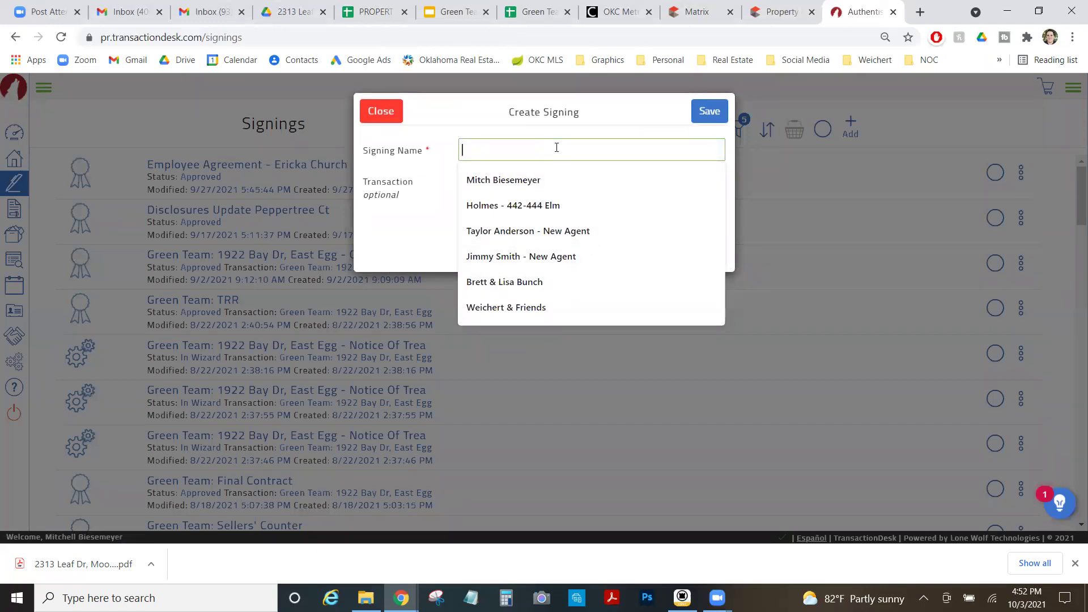
pyautogui.click(401, 201)
pyautogui.click(471, 180)
pyautogui.click(480, 207)
pyautogui.click(495, 152)
pyautogui.write('2313')
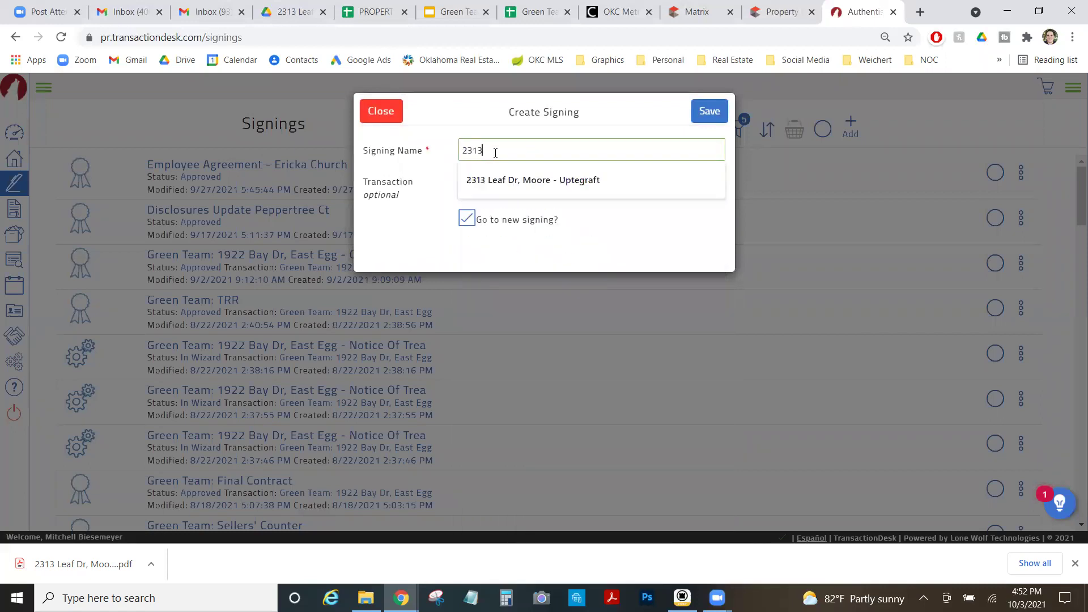
pyautogui.press('Down')
pyautogui.press('Return')
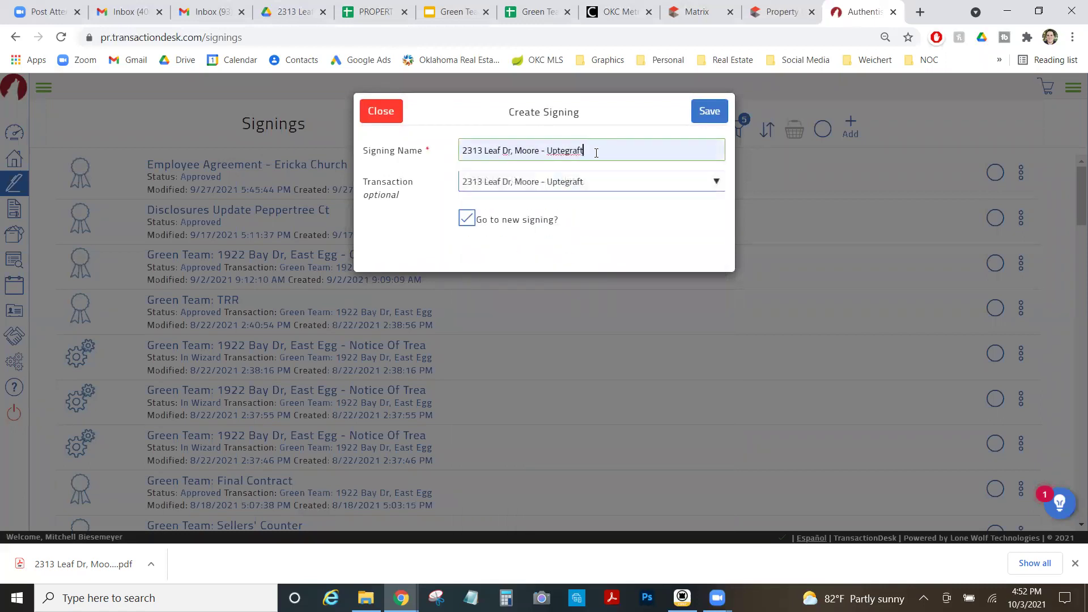
pyautogui.write(': Listing Agreement')
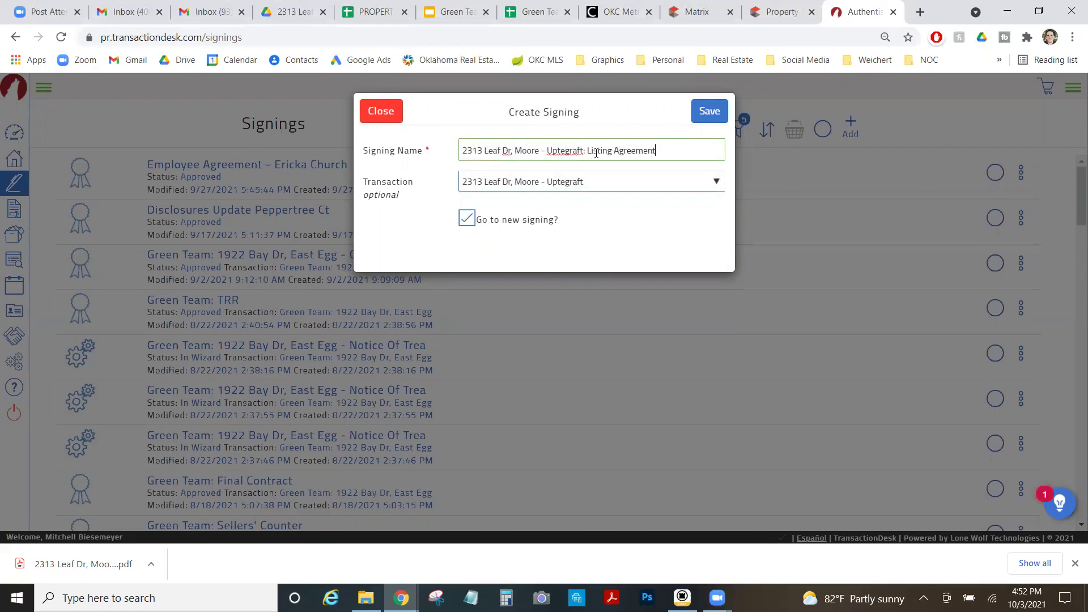
pyautogui.click(708, 111)
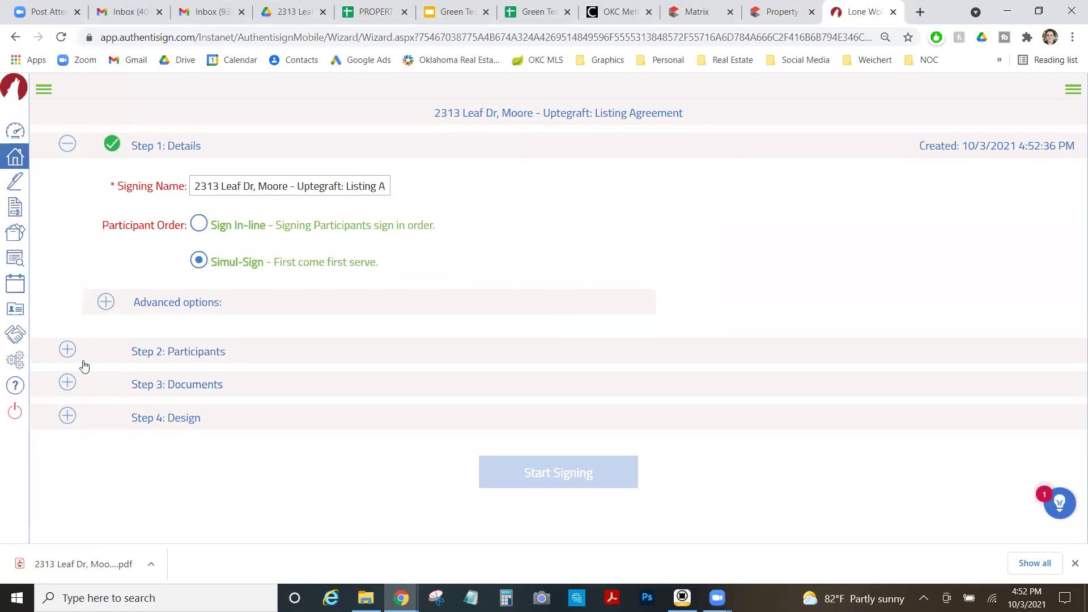
# Add the seller as an in-person signer and check what the entry is missing.
pyautogui.click(307, 348)
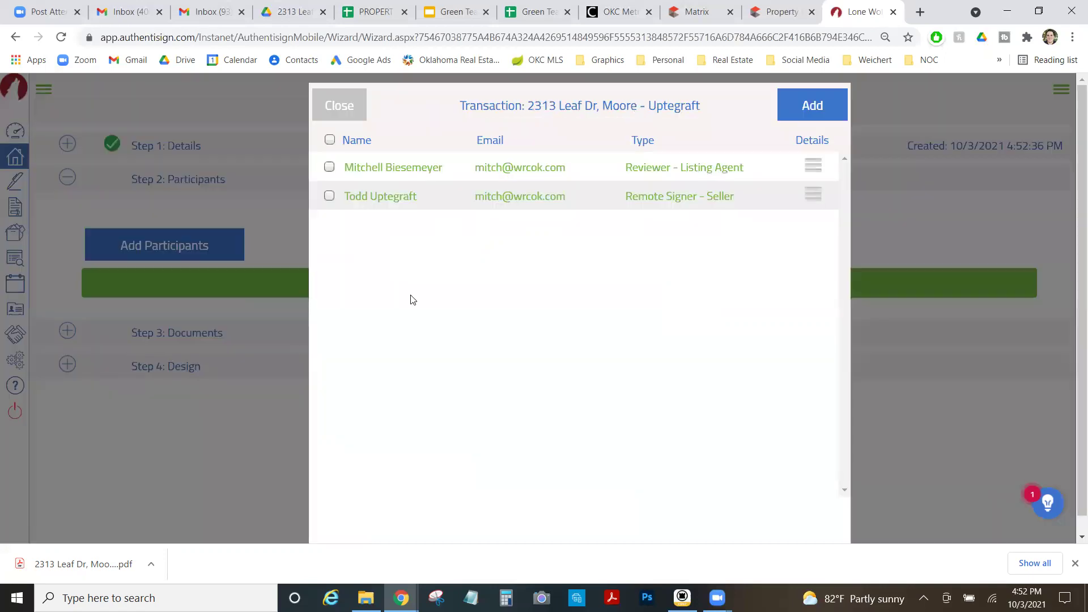
pyautogui.click(329, 195)
pyautogui.click(508, 221)
pyautogui.click(794, 106)
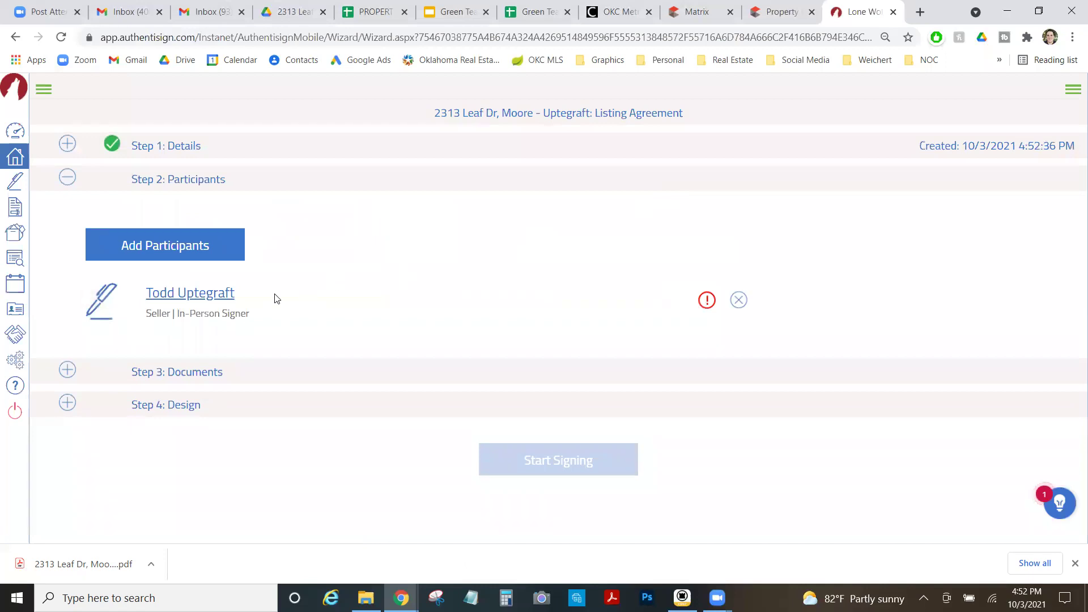
pyautogui.click(65, 374)
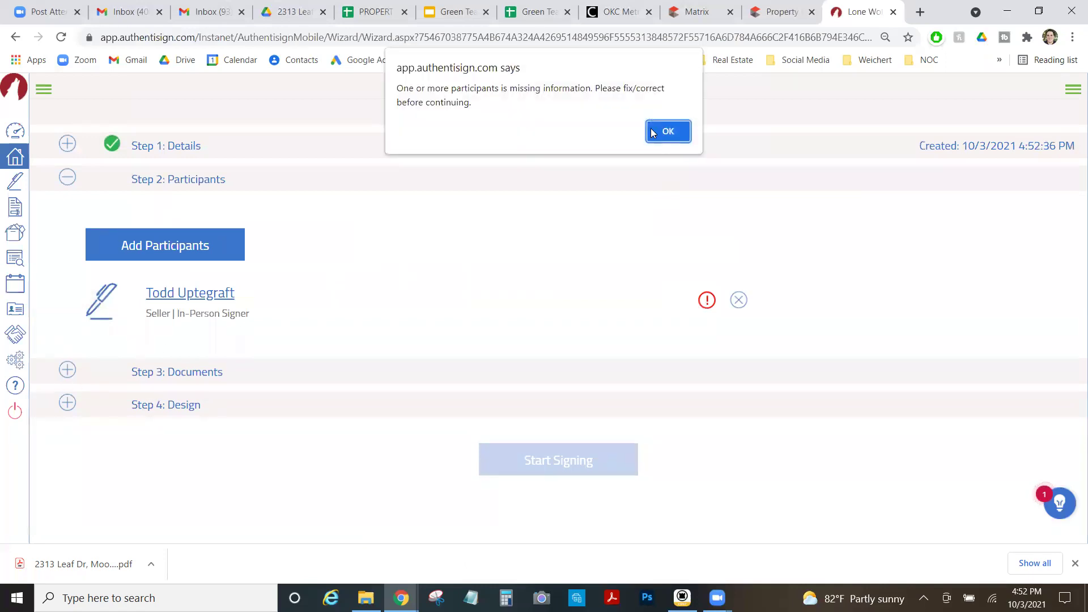
pyautogui.click(670, 138)
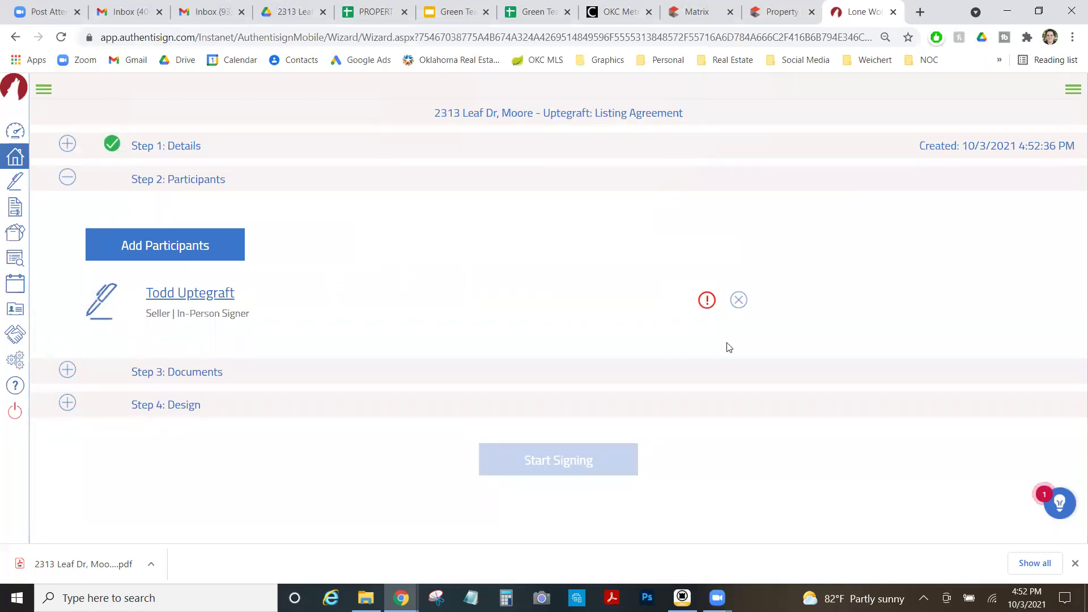
pyautogui.click(705, 299)
pyautogui.click(663, 117)
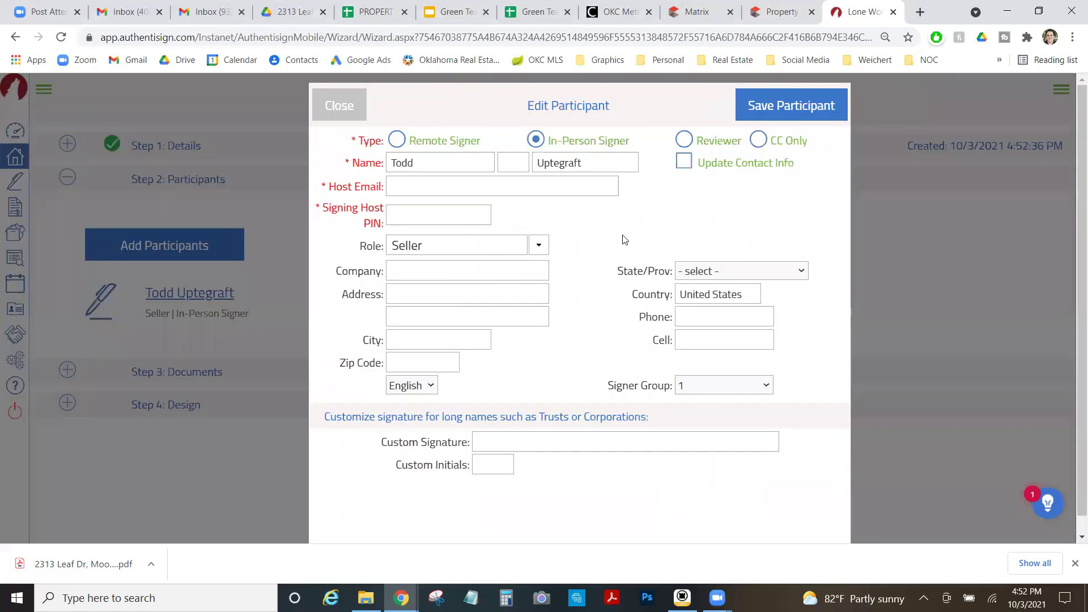
# Give the seller a host e-mail and signing PIN, then save the participant.
pyautogui.click(505, 185)
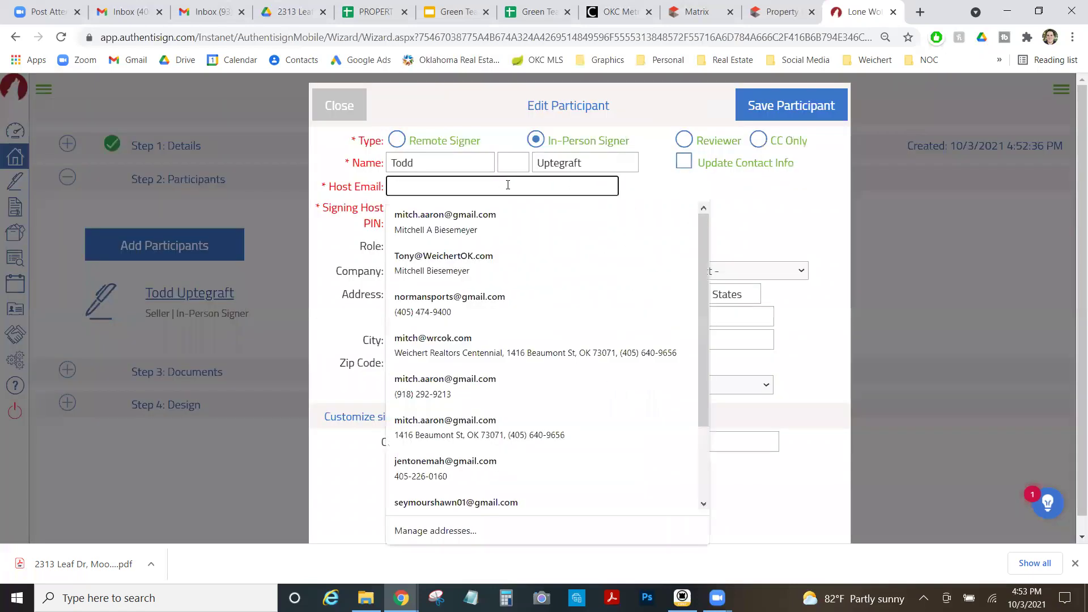
pyautogui.press('Tab')
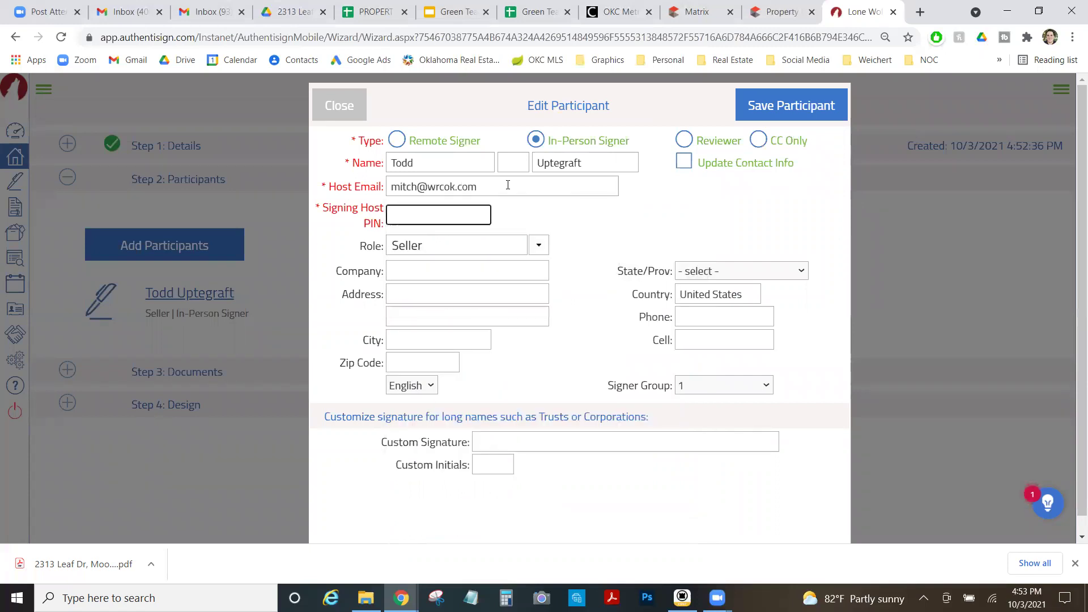
pyautogui.write('1234')
pyautogui.click(788, 109)
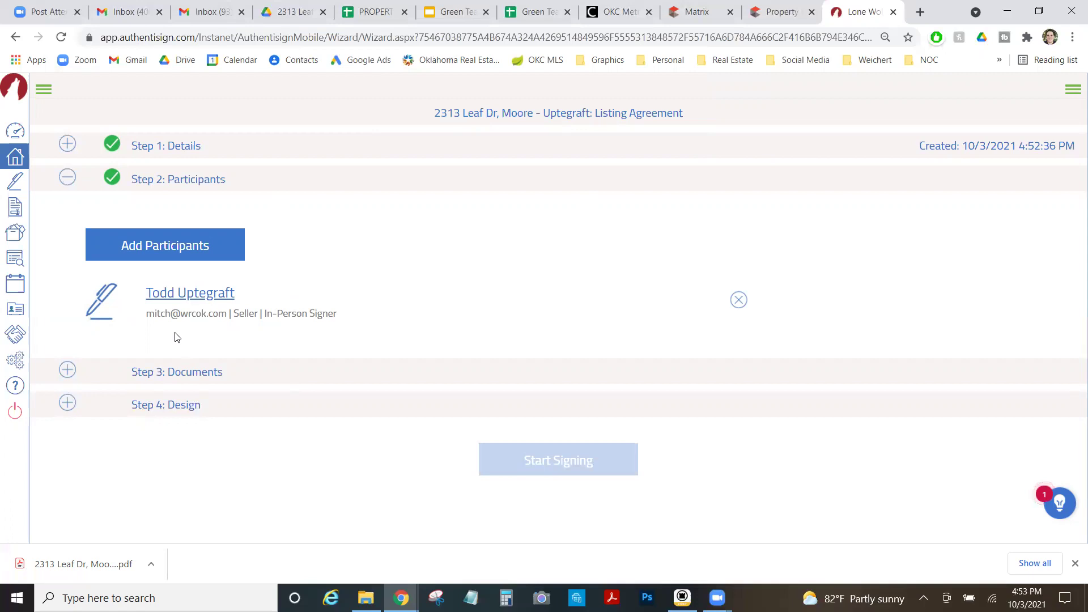
# Add the listing agreement, brokerage disclosure, property condition disclosure and seller net sheet, then proceed to design.
pyautogui.click(72, 375)
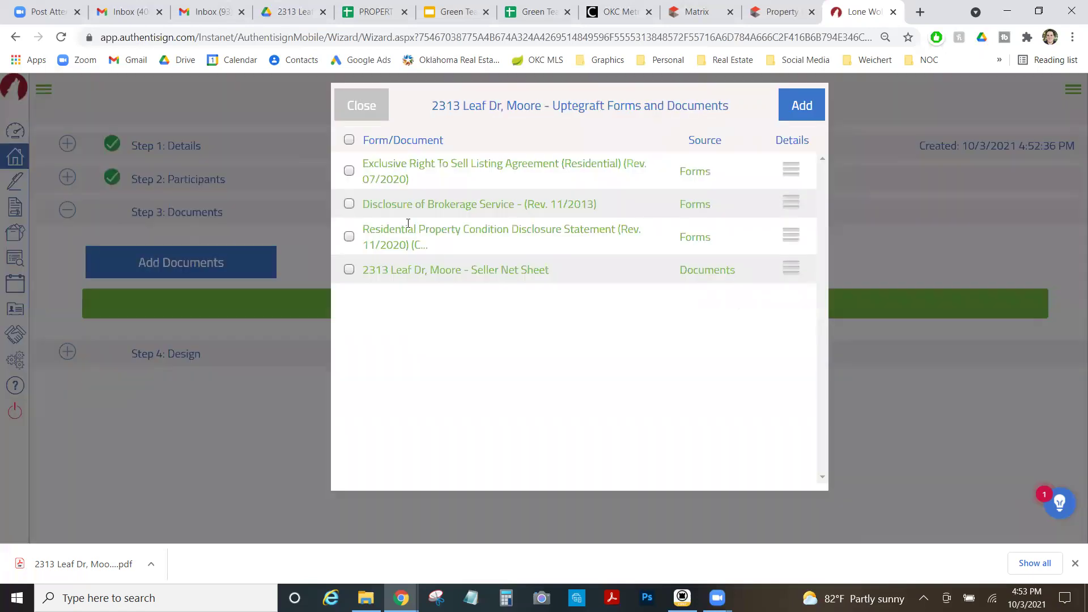
pyautogui.click(349, 140)
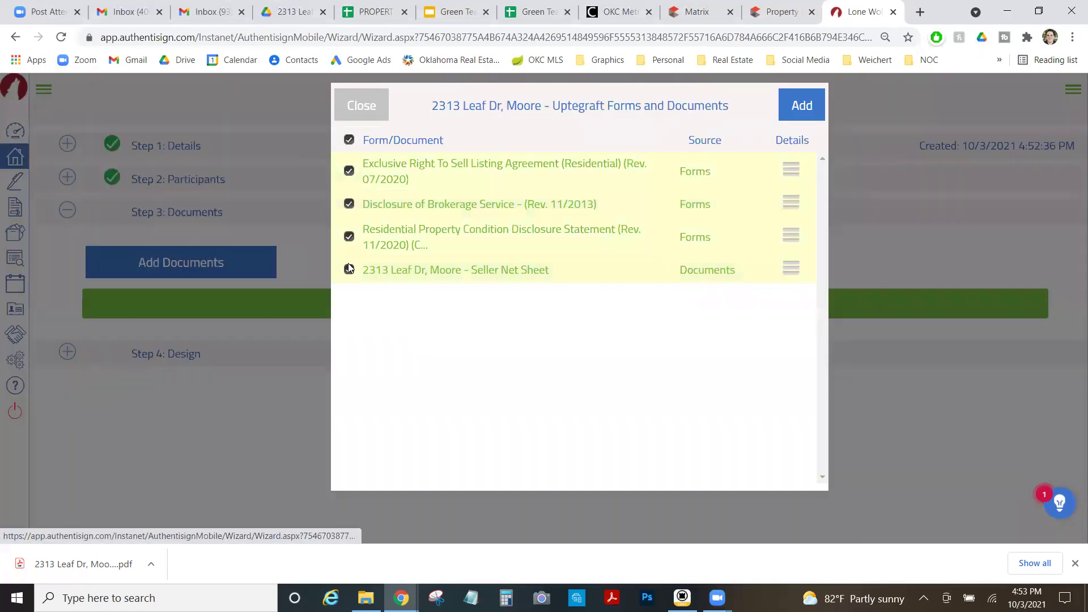
pyautogui.click(801, 112)
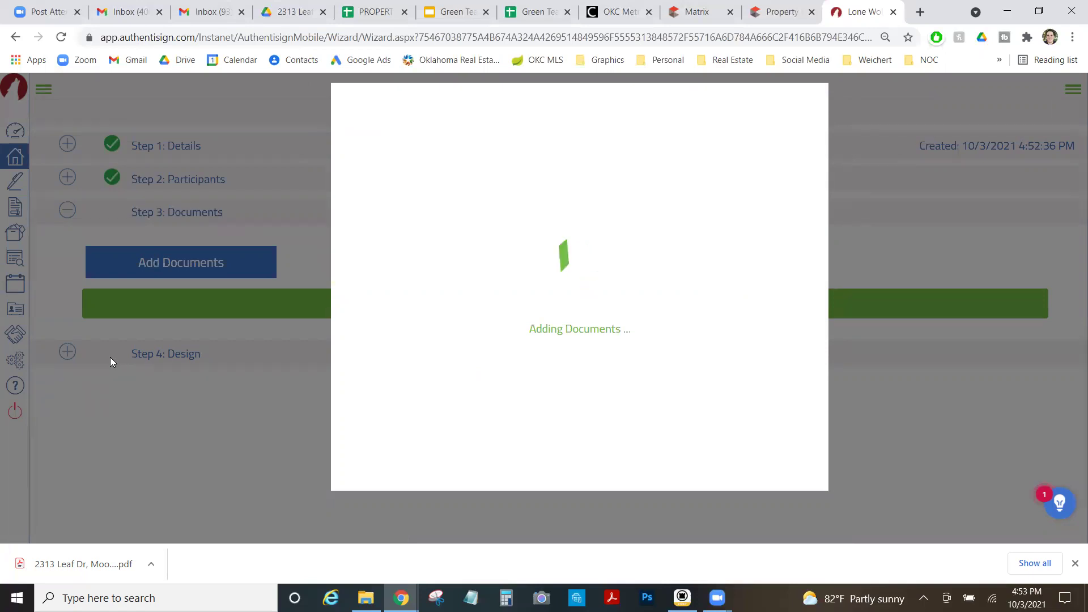
pyautogui.scroll(-2, 111, 360)
pyautogui.click(67, 451)
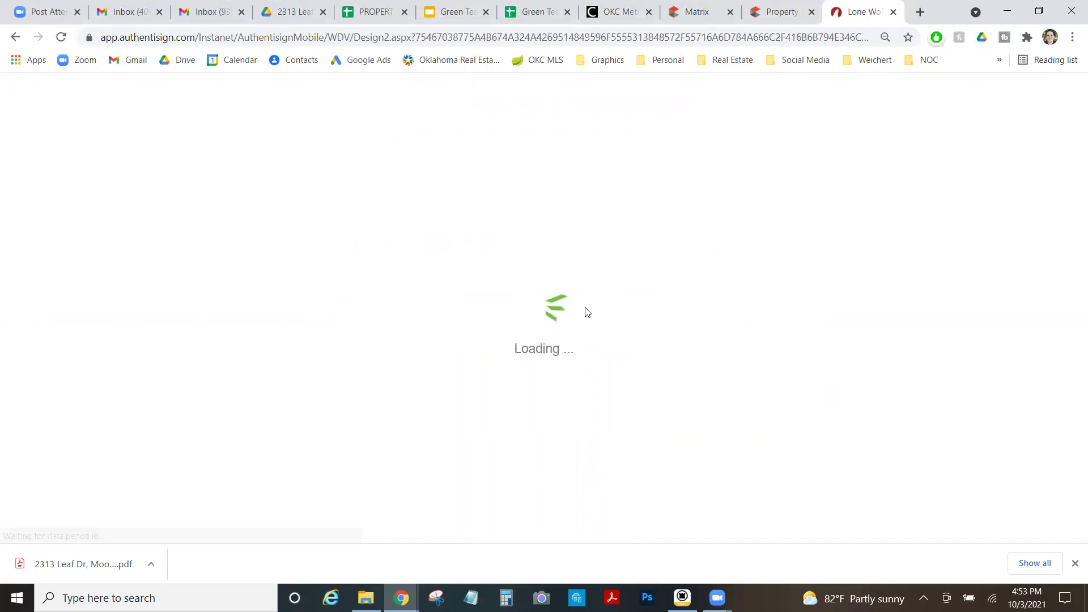
# Place a seller Sign Here field on the net sheet's signature line.
pyautogui.scroll(-10, 397, 340)
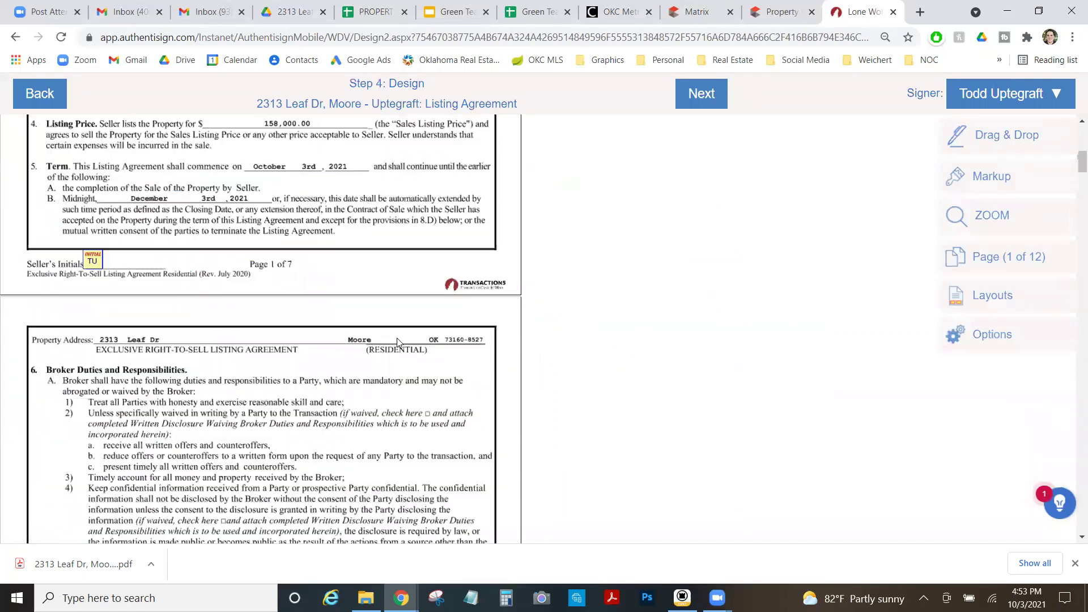
pyautogui.scroll(-6, 228, 314)
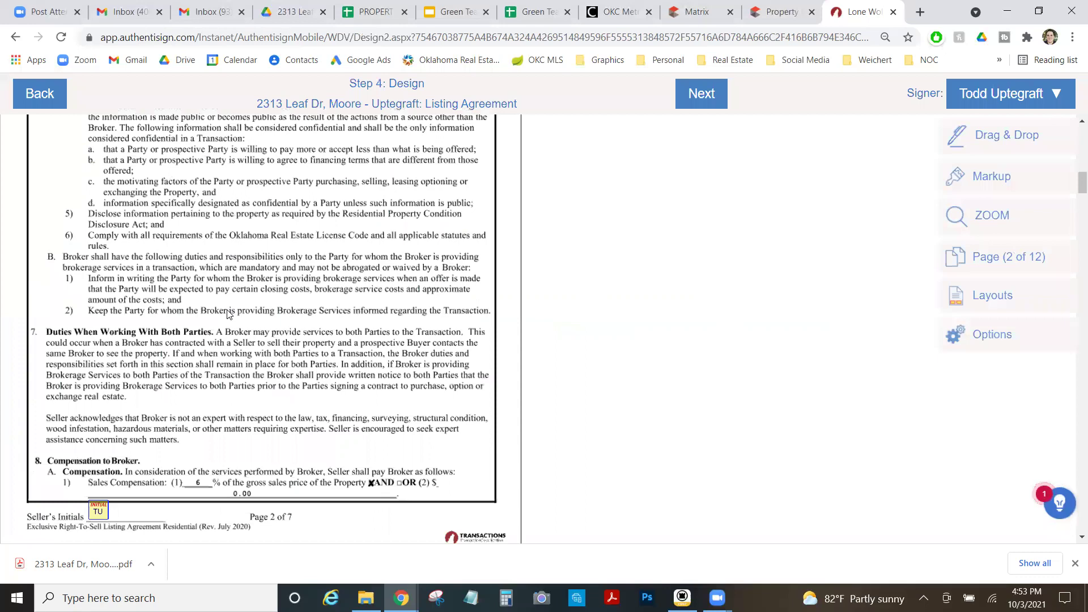
pyautogui.scroll(-15, 228, 313)
pyautogui.scroll(-20, 229, 314)
pyautogui.scroll(-15, 234, 313)
pyautogui.scroll(10, 399, 361)
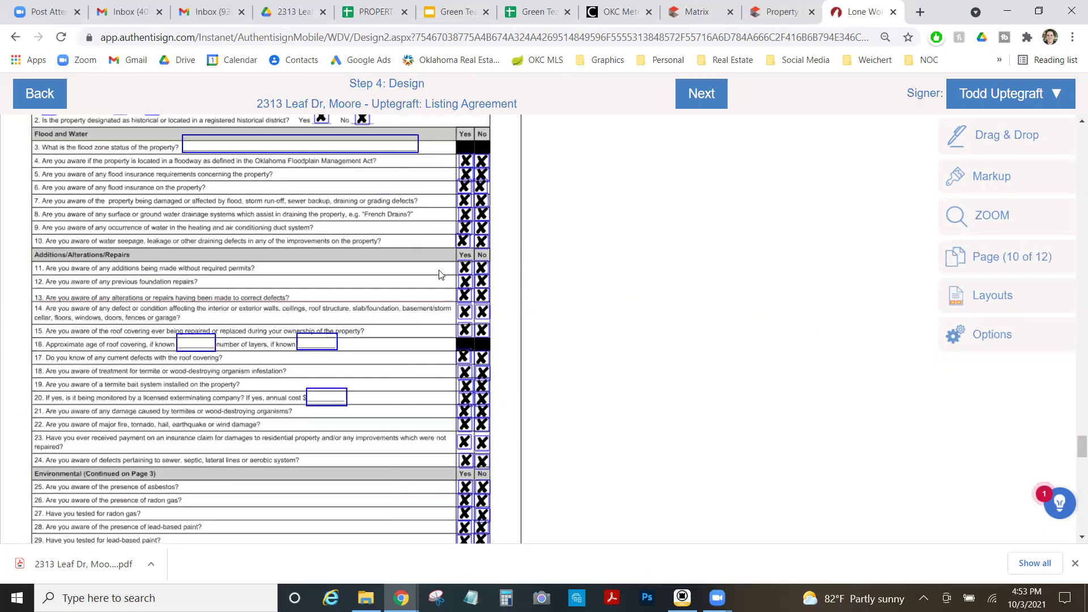
pyautogui.scroll(10, 255, 298)
pyautogui.scroll(-20, 268, 305)
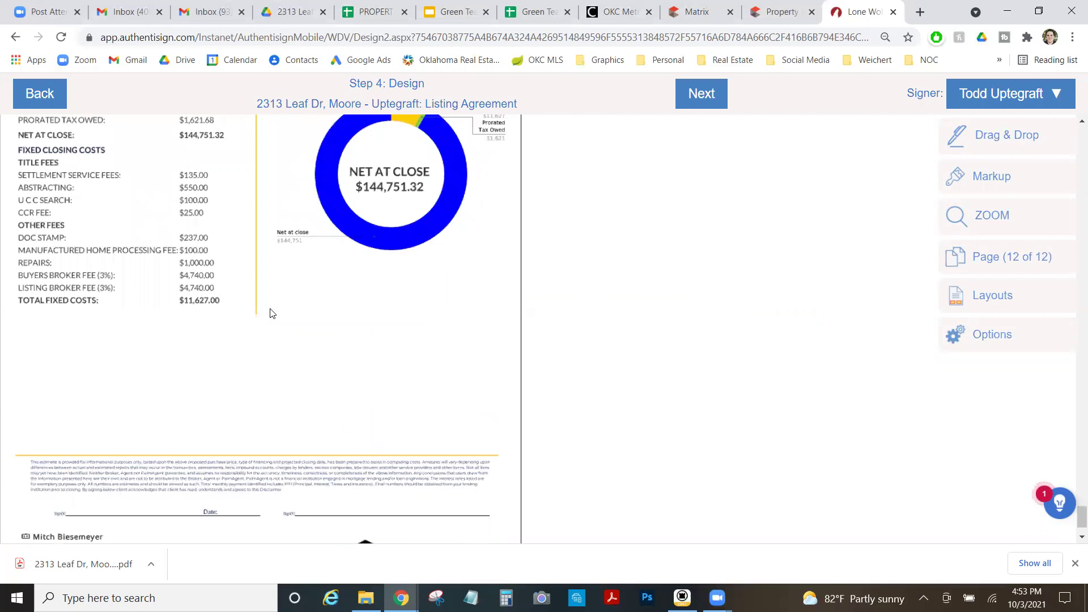
pyautogui.click(1003, 135)
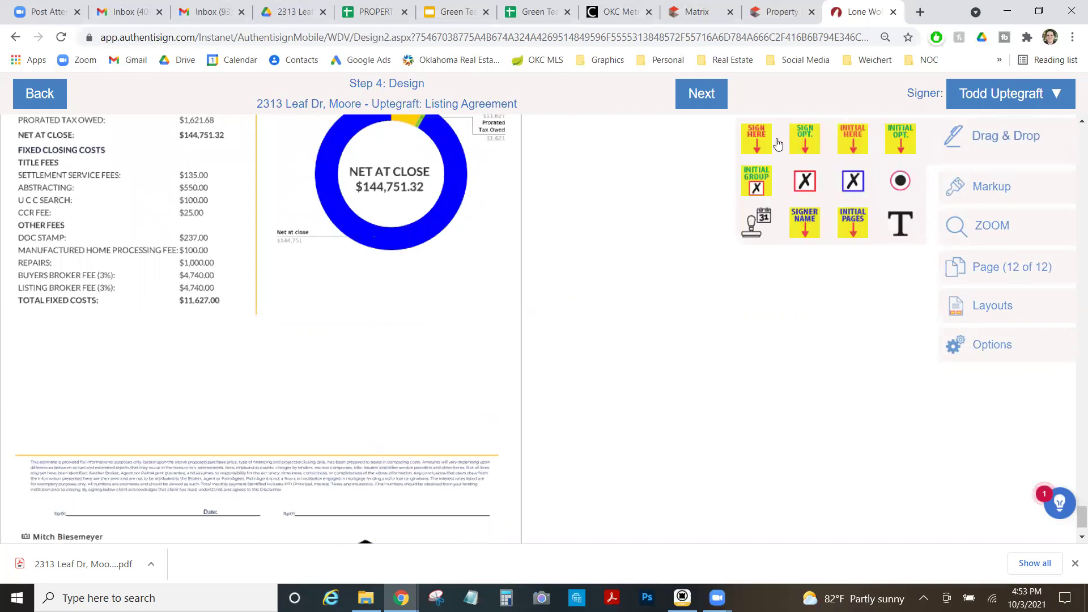
pyautogui.moveTo(777, 144)
pyautogui.mouseDown()
pyautogui.moveTo(470, 379)
pyautogui.moveTo(92, 452)
pyautogui.moveTo(105, 454)
pyautogui.mouseUp()
# Attach an automatic date stamp to the signature, move it onto the date line, and continue.
pyautogui.click(195, 535)
pyautogui.click(96, 379)
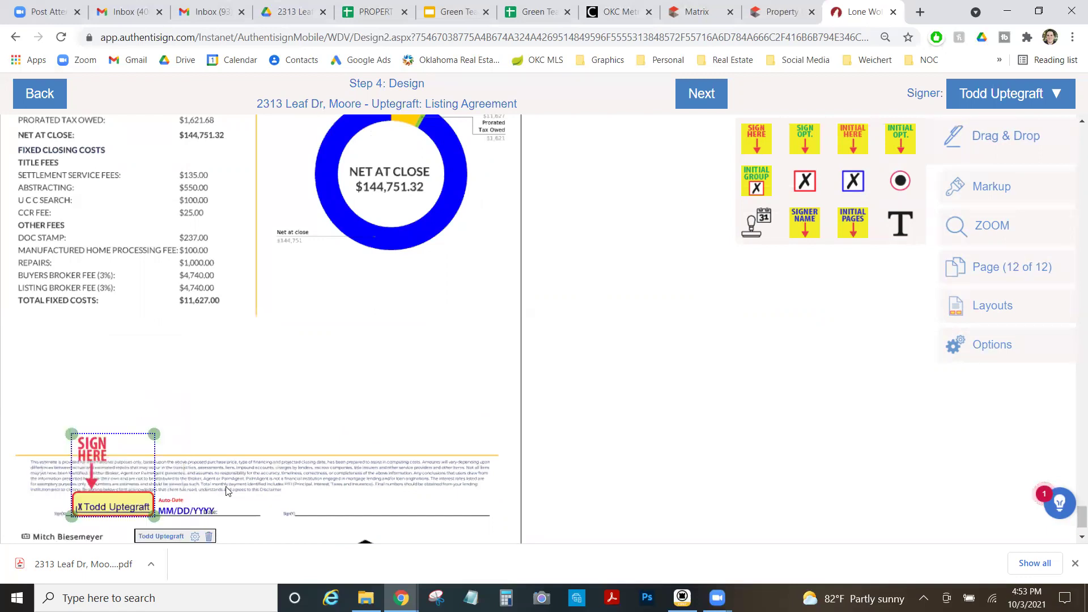
pyautogui.moveTo(183, 512); pyautogui.dragTo(243, 510)
pyautogui.click(702, 94)
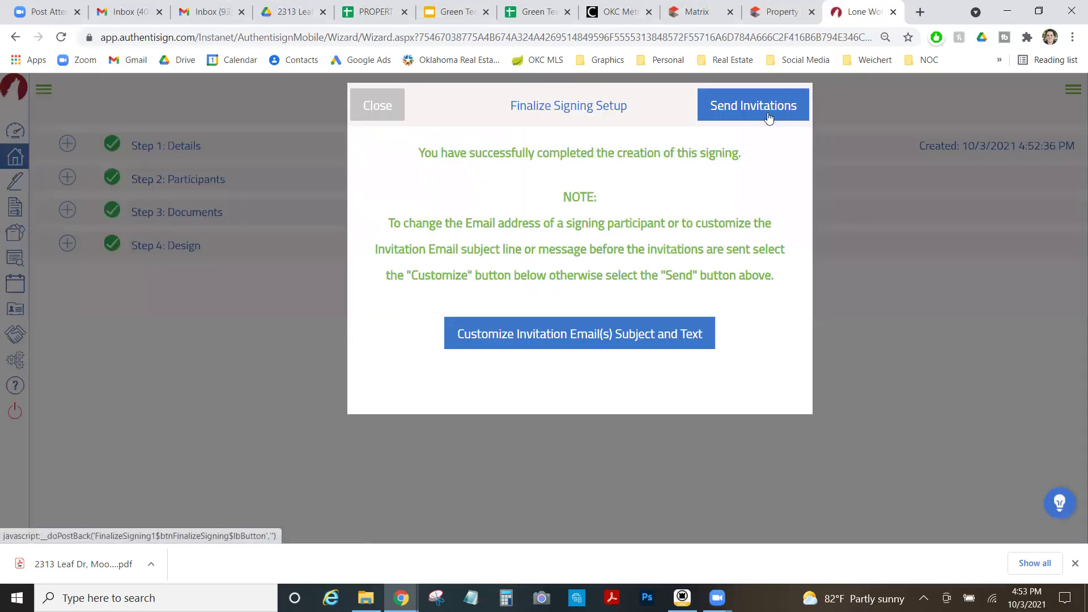
pyautogui.click(745, 105)
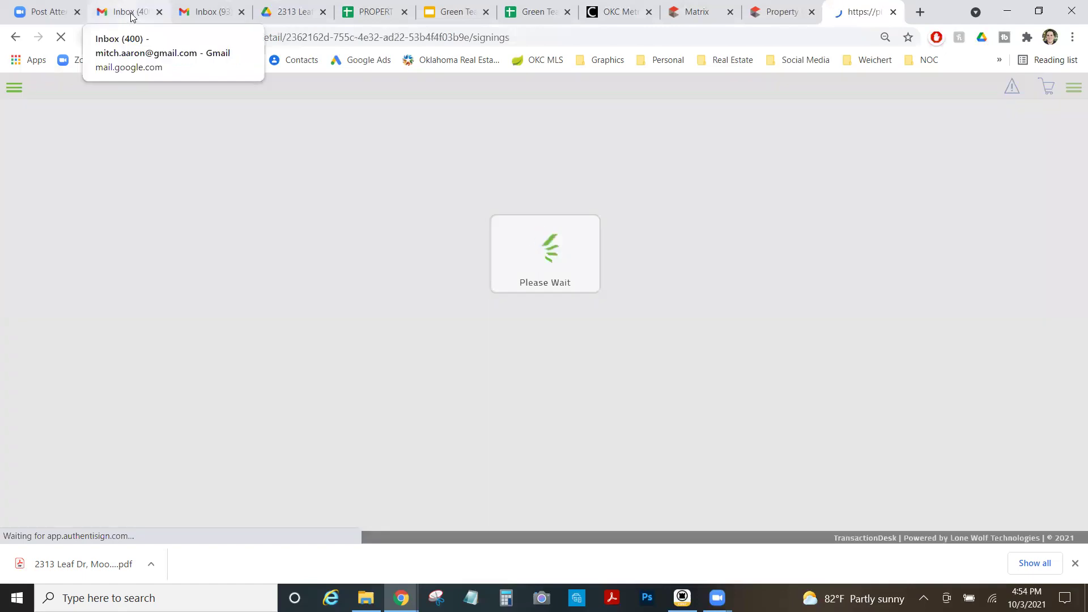
pyautogui.click(197, 10)
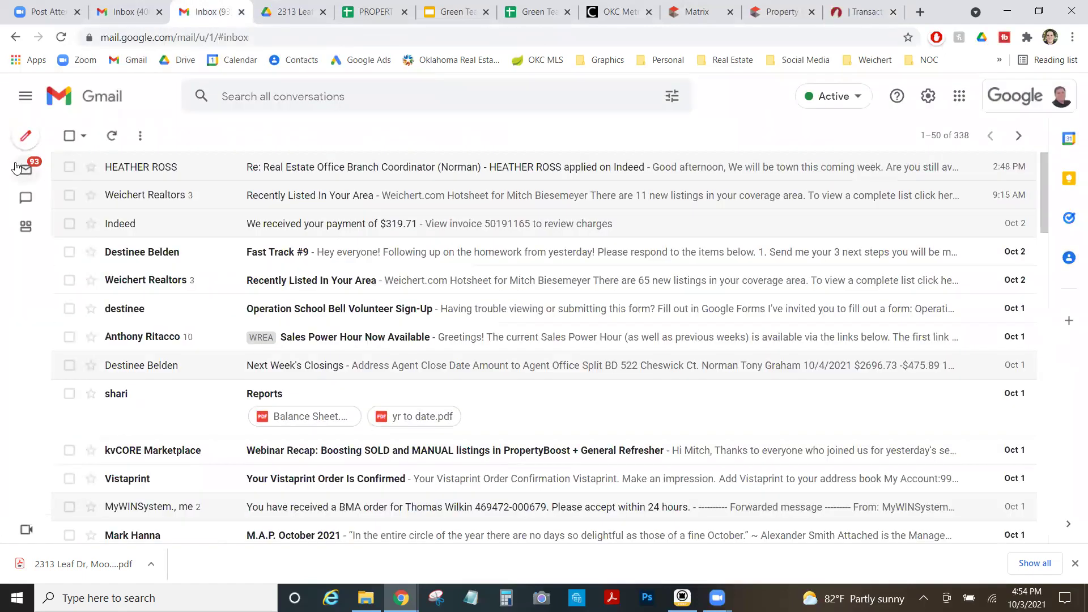
pyautogui.moveTo(22, 169)
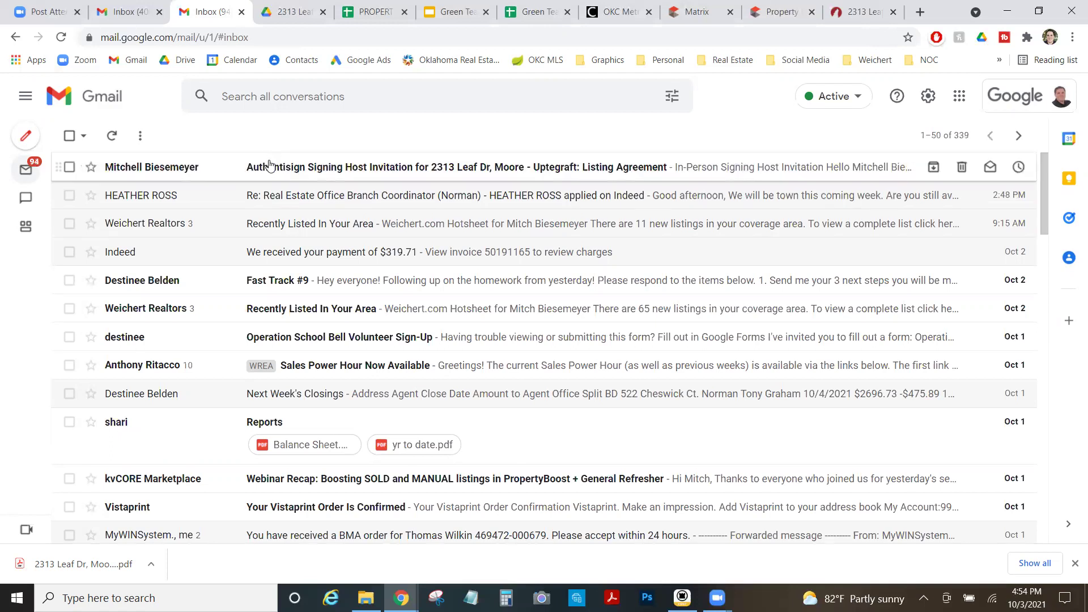
pyautogui.click(268, 170)
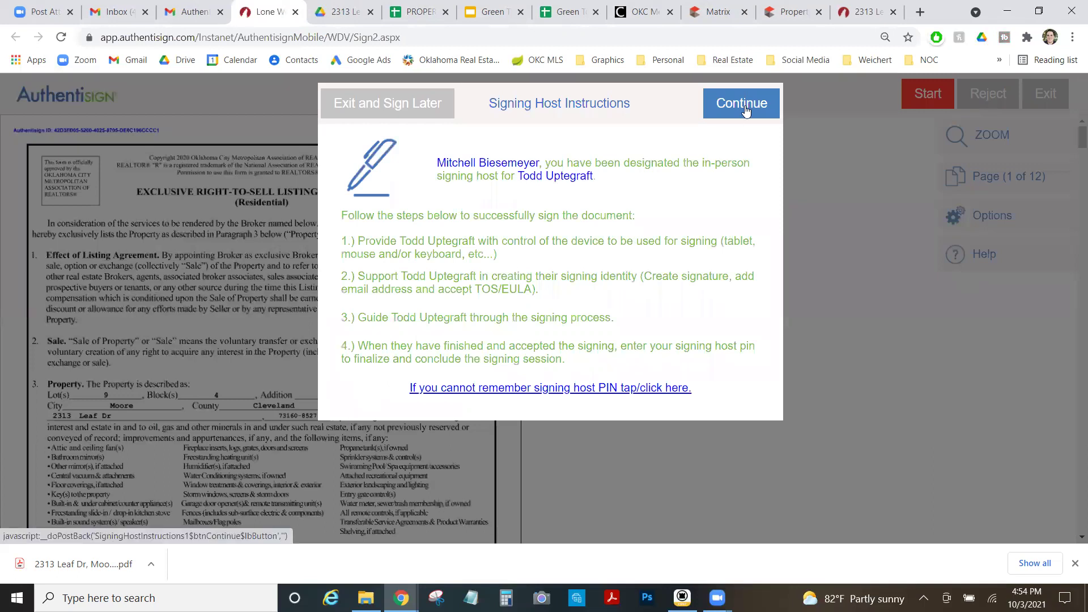
# Get past the host instructions and adopt the seller's signature using the host e-mail address.
pyautogui.click(744, 108)
pyautogui.click(400, 191)
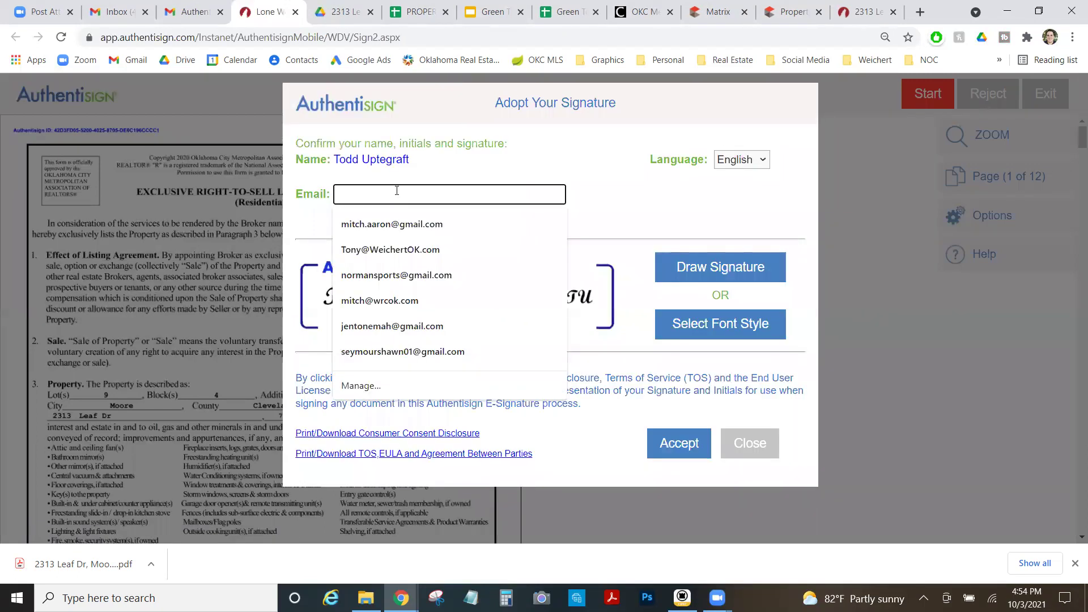
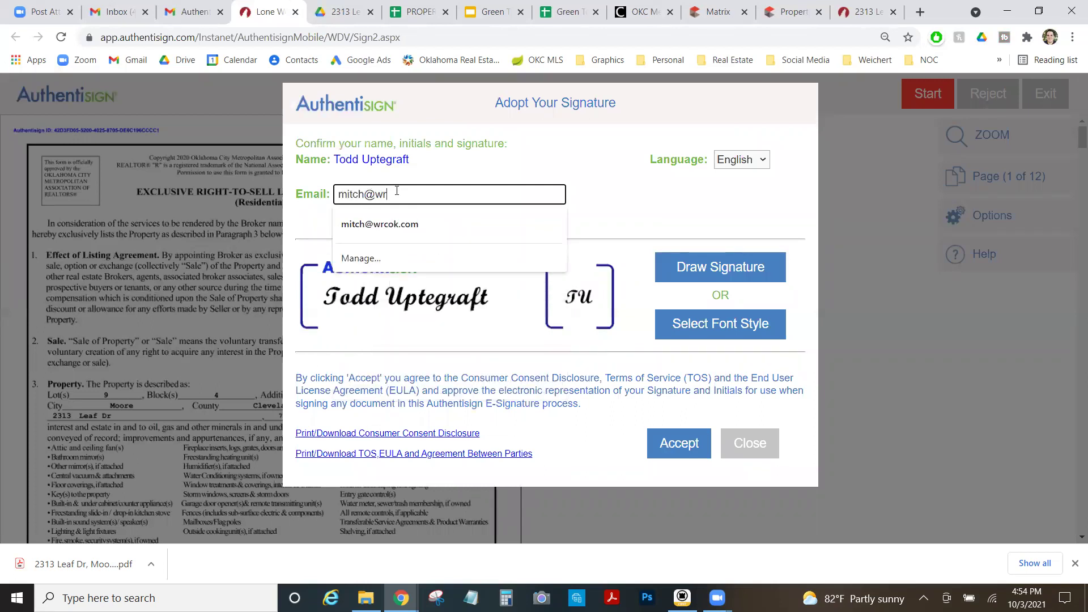
pyautogui.click(504, 174)
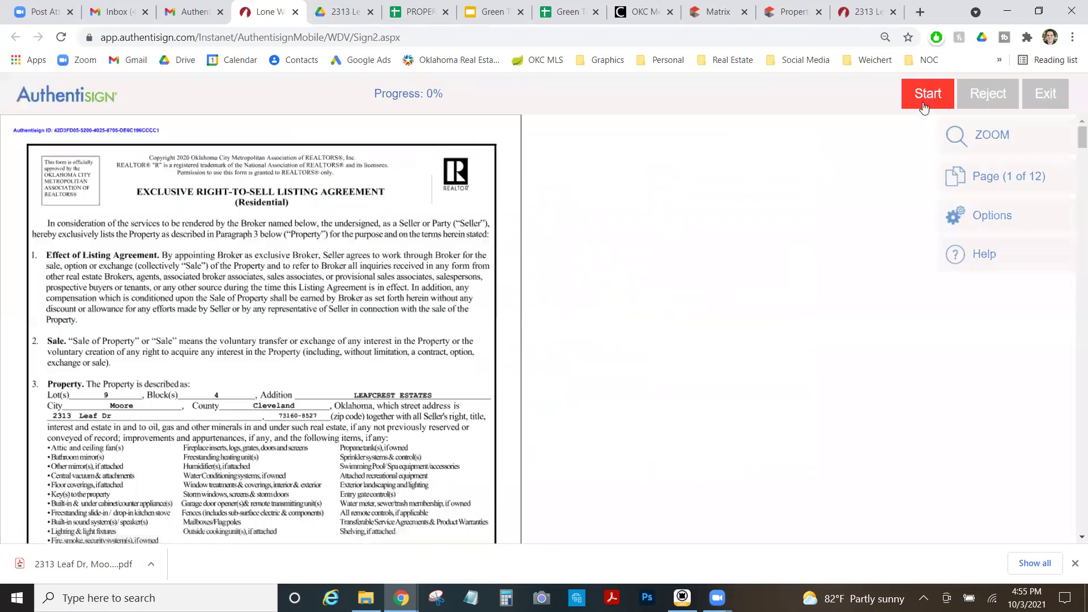
# Start guided signing and add the seller's initials on pages 1 through 6.
pyautogui.click(927, 94)
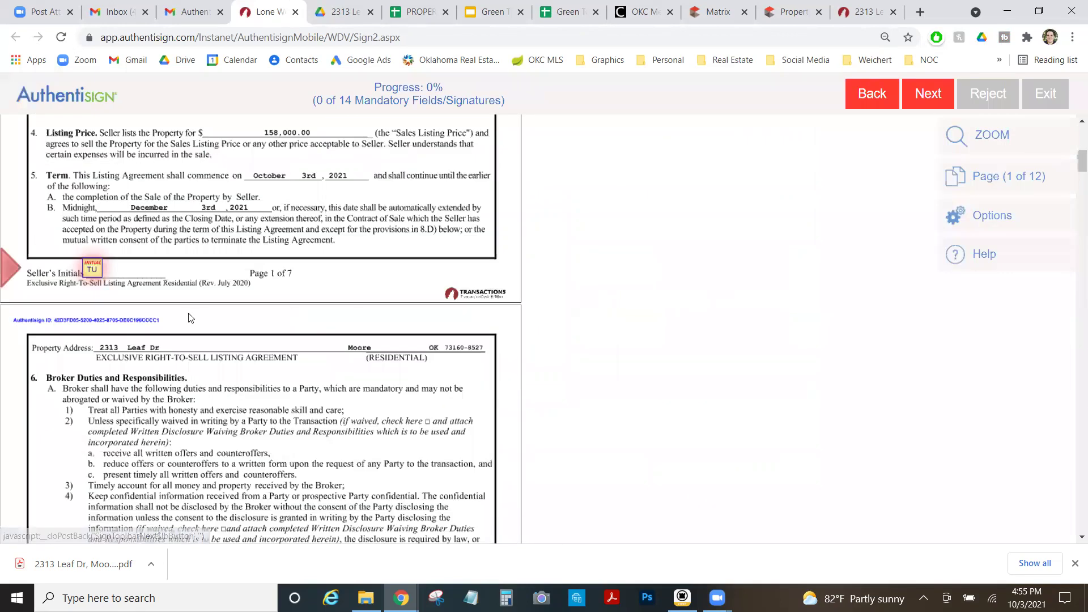
pyautogui.click(95, 269)
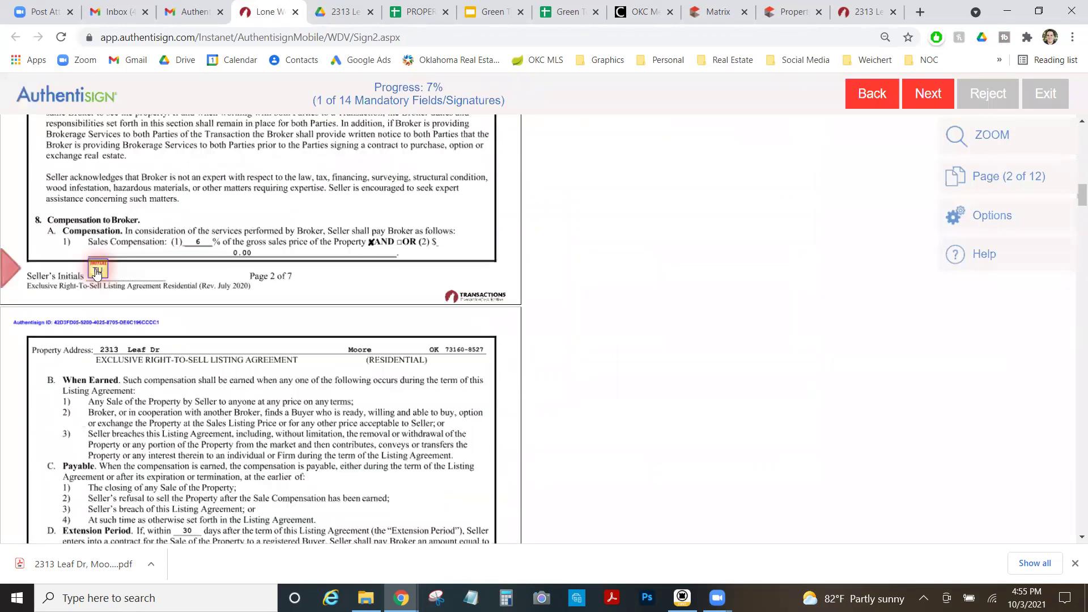
pyautogui.click(97, 269)
pyautogui.click(99, 269)
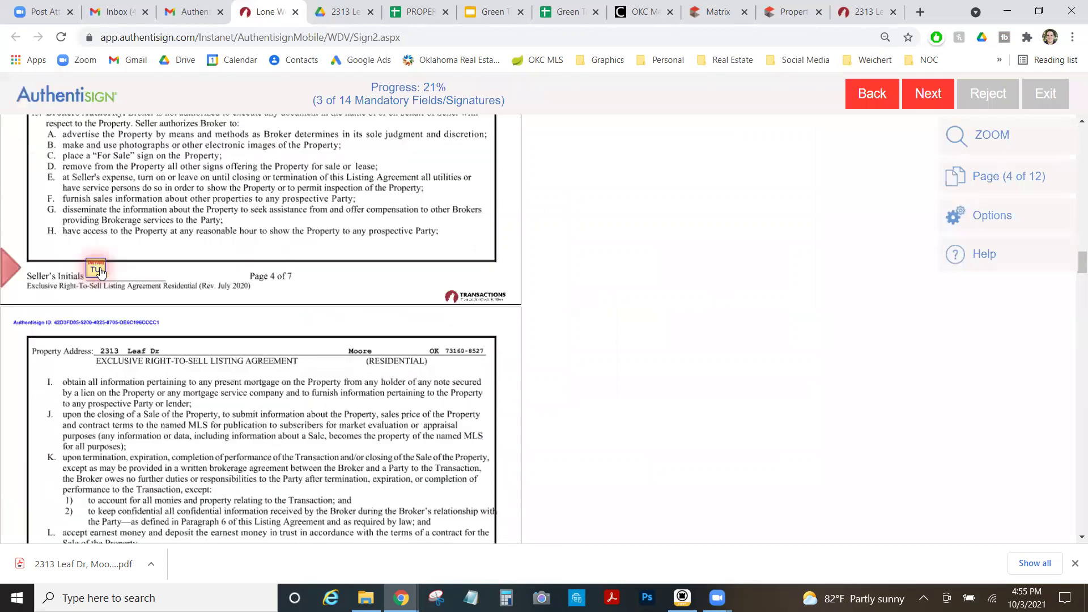
pyautogui.click(100, 270)
pyautogui.click(101, 272)
pyautogui.click(102, 274)
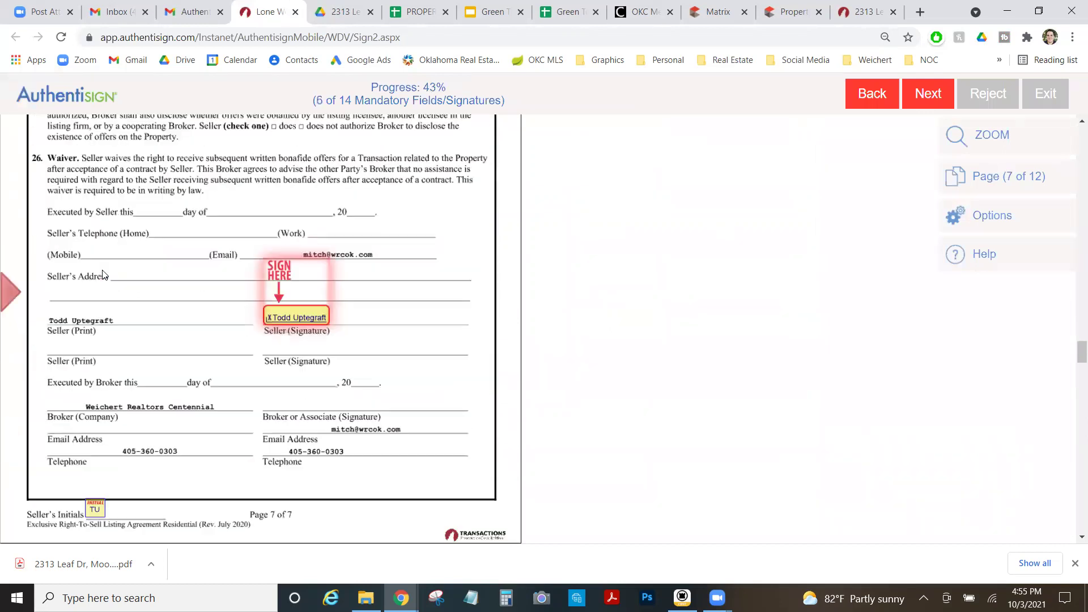
# Sign the listing agreement, initial page 7, mark 'is not occupying' and sprinkler system not working.
pyautogui.click(313, 323)
pyautogui.click(86, 275)
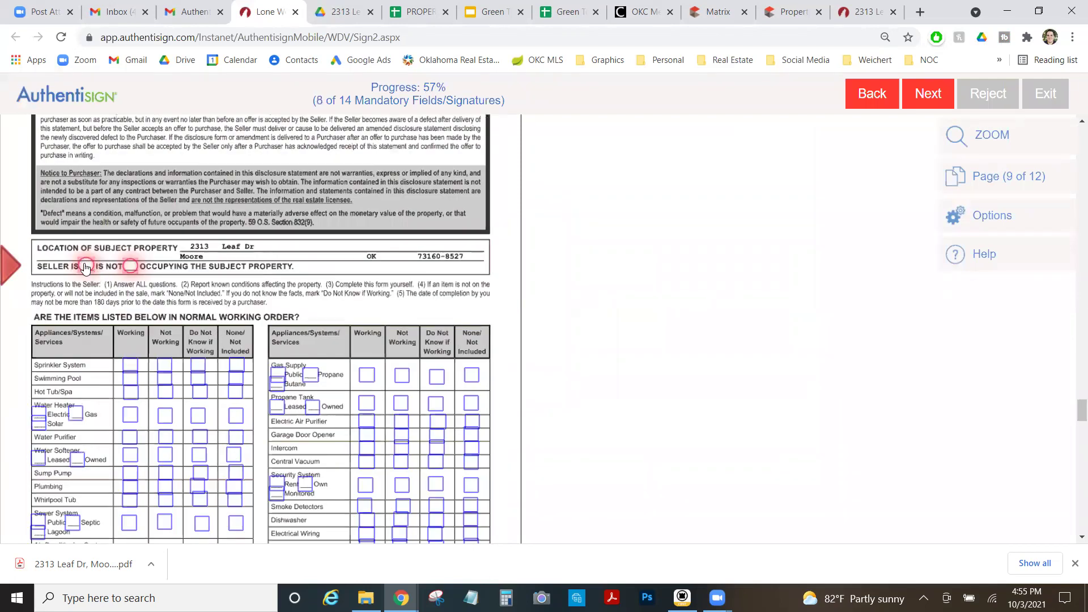
pyautogui.click(129, 267)
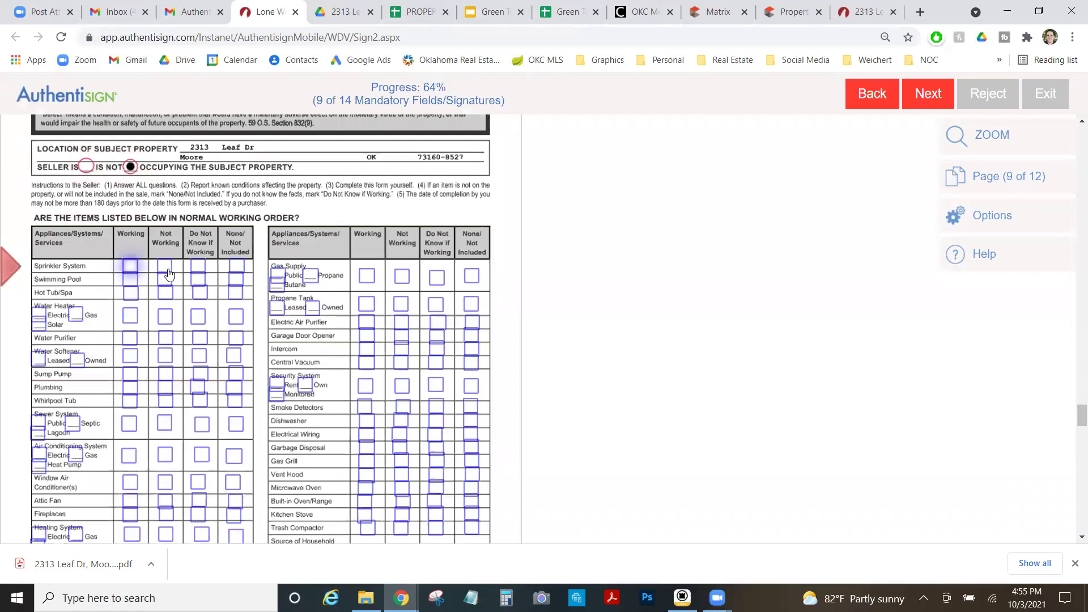
pyautogui.click(164, 266)
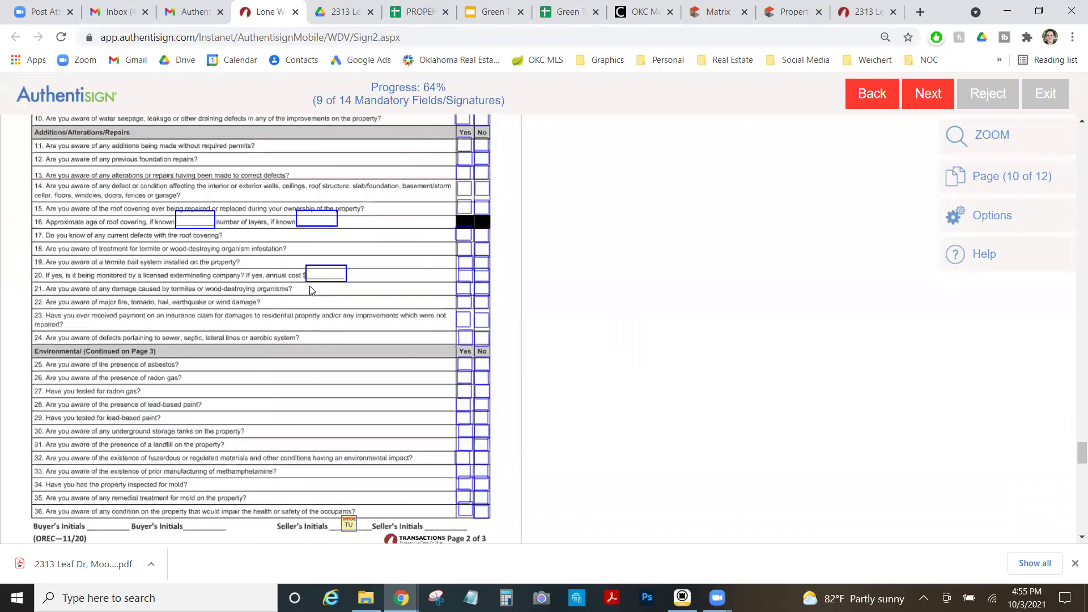